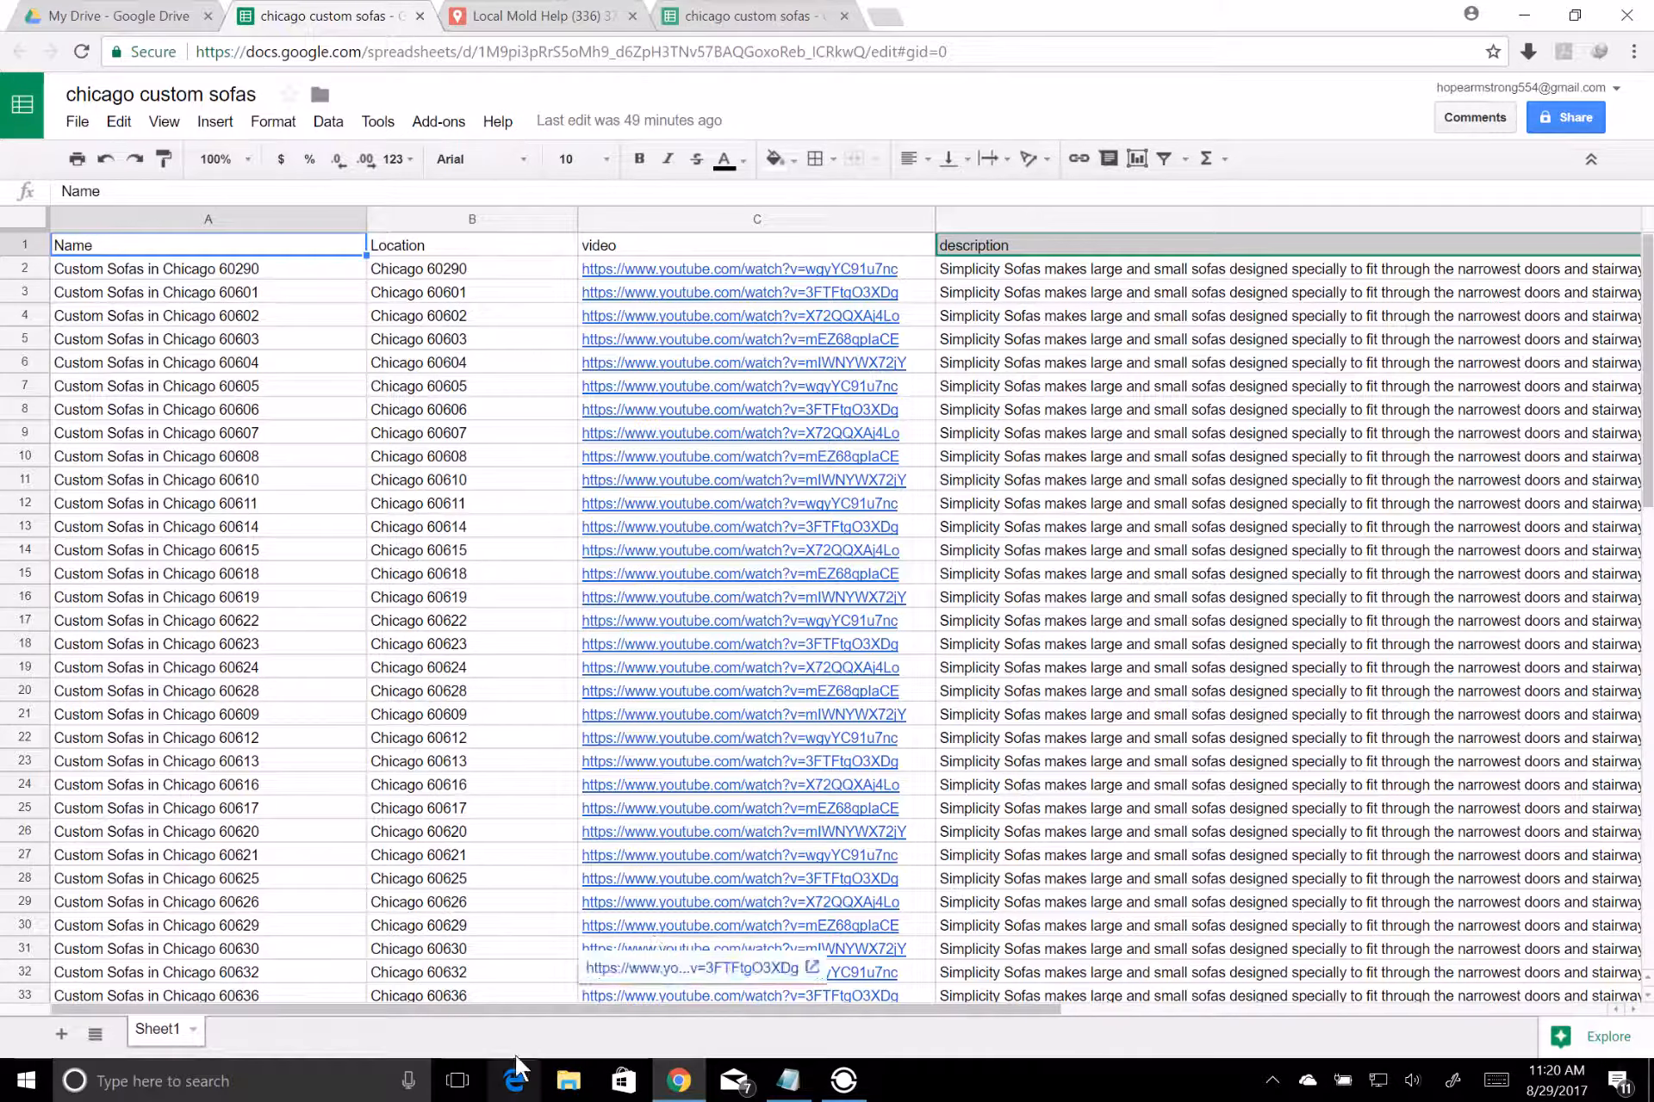
Review the chicago custom sofas sheet's name, location, video and description columns across all its rows
drag(497, 1016, 1046, 1000)
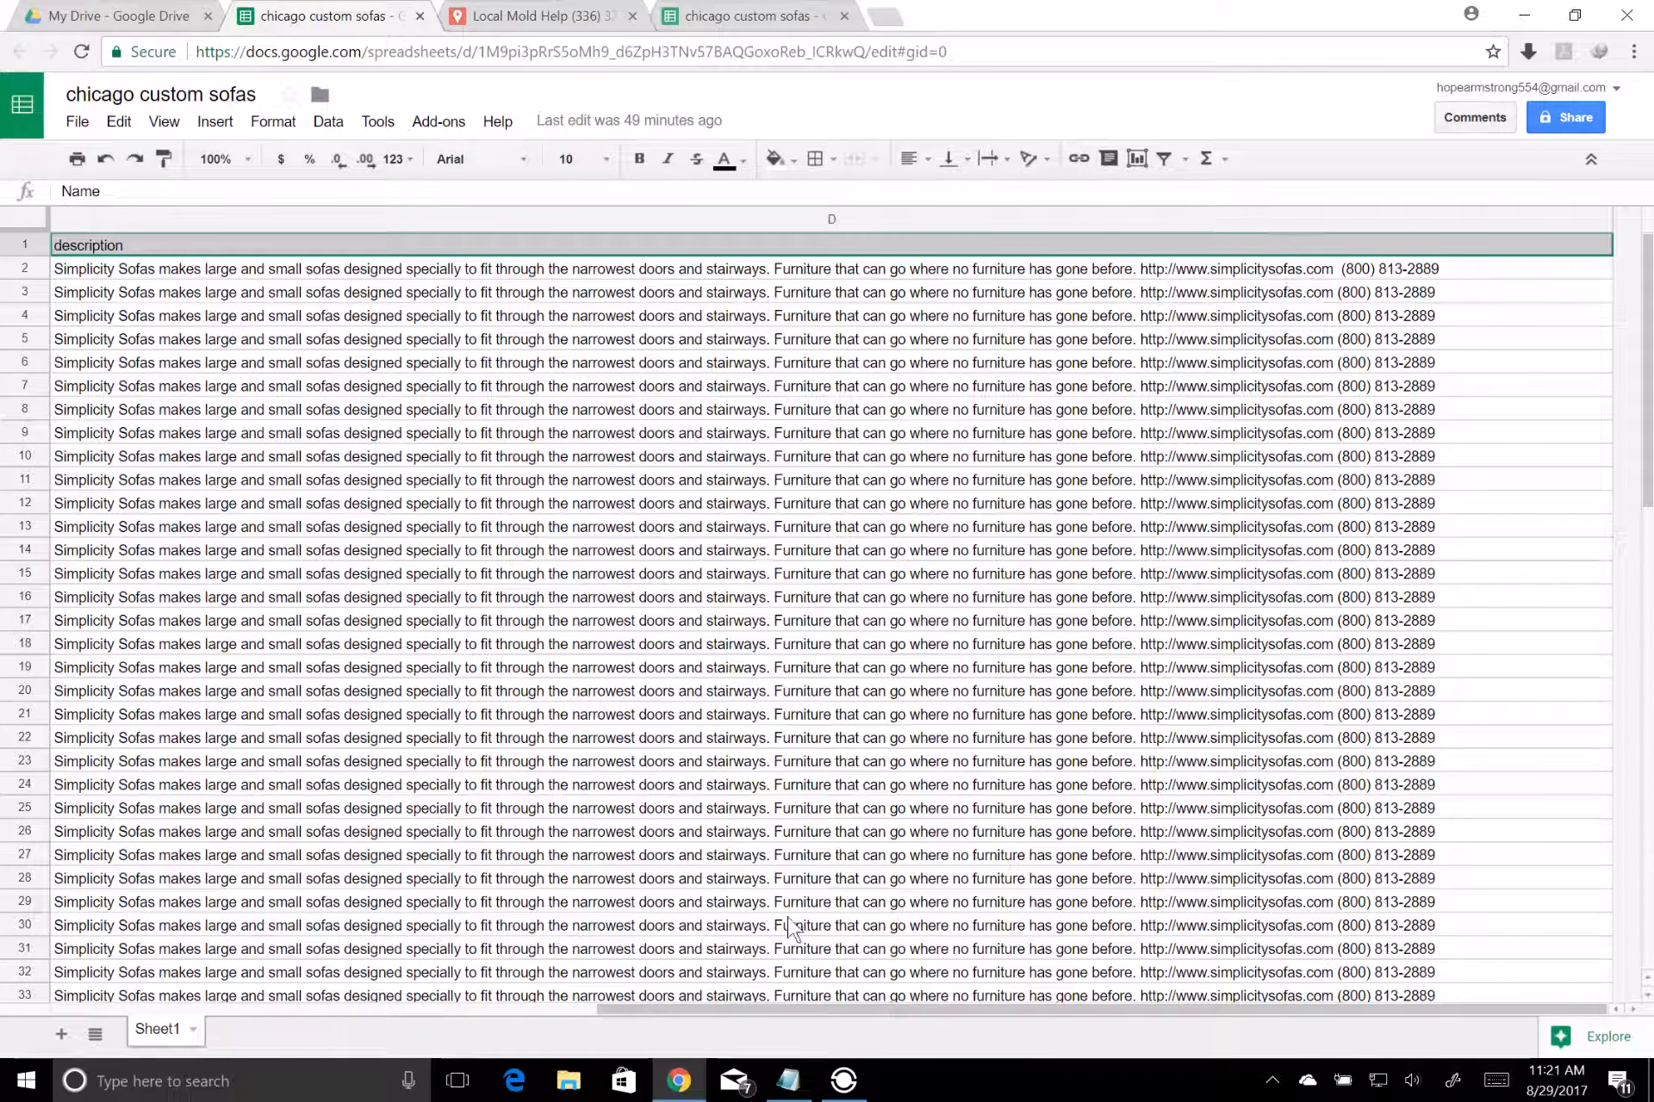
drag(746, 1009, 131, 1012)
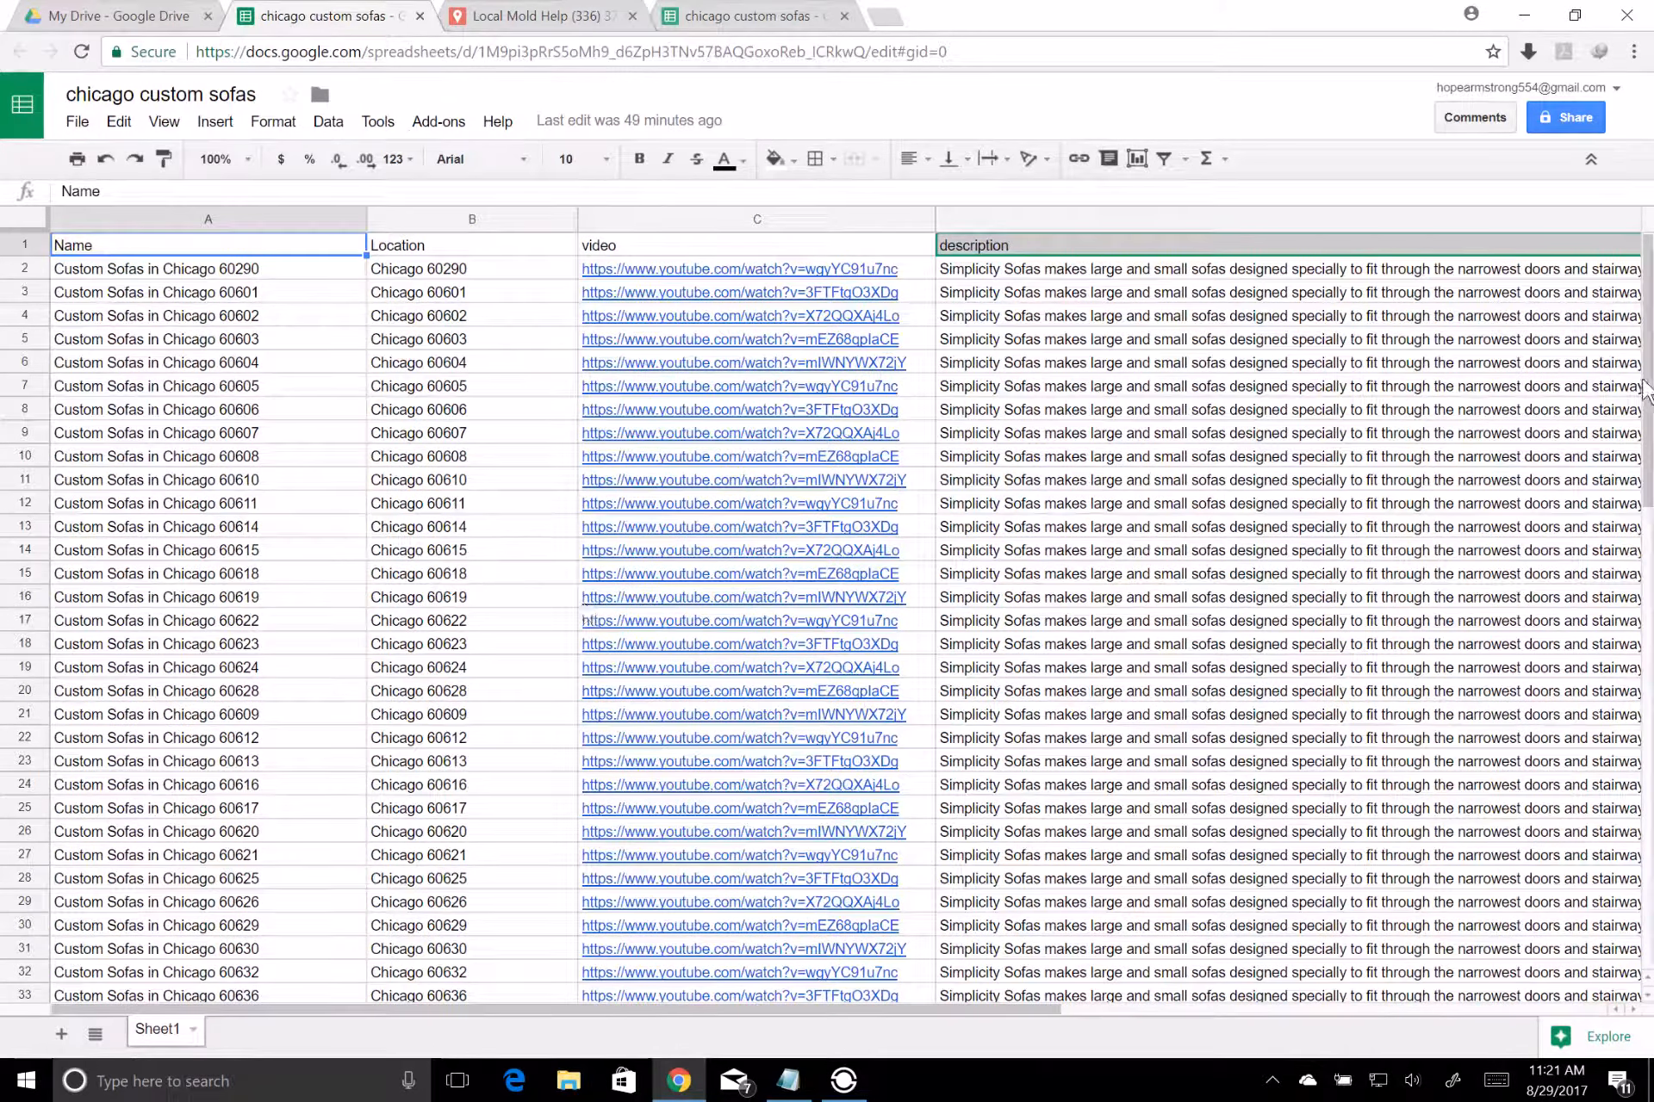
drag(1647, 401, 1648, 861)
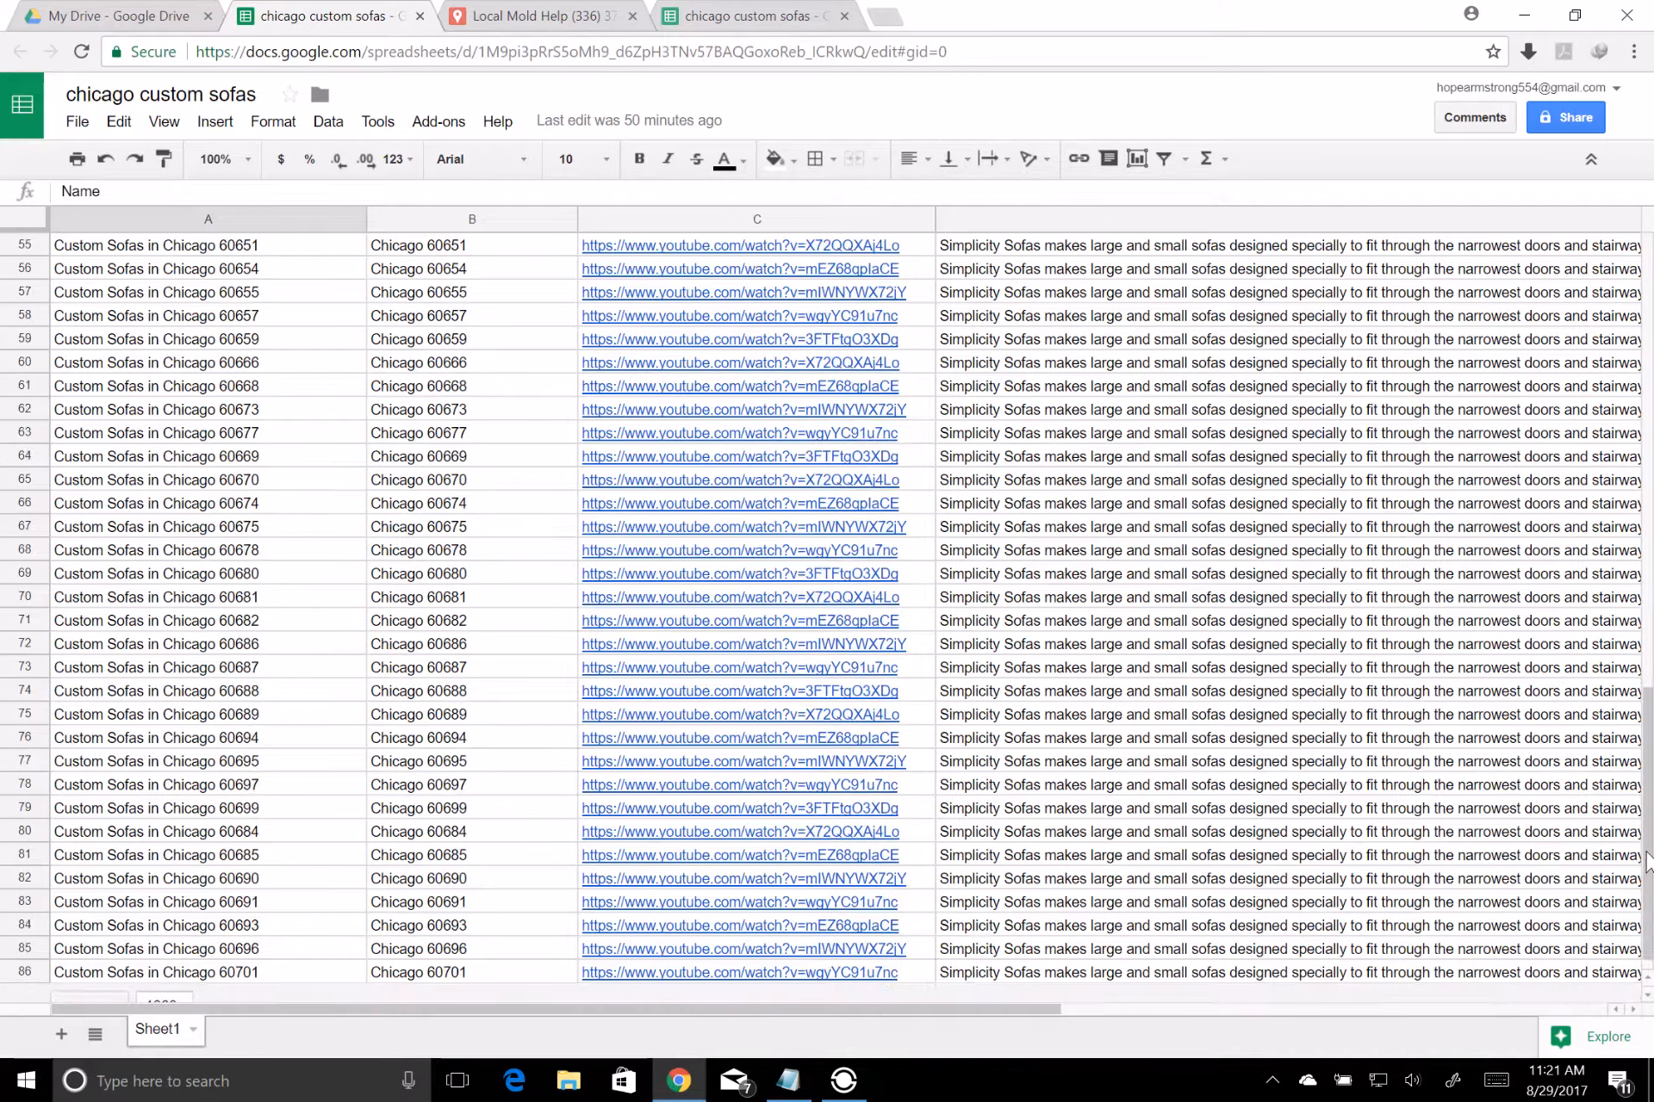
drag(1647, 861, 1650, 478)
scroll(1604, 706, down, 6)
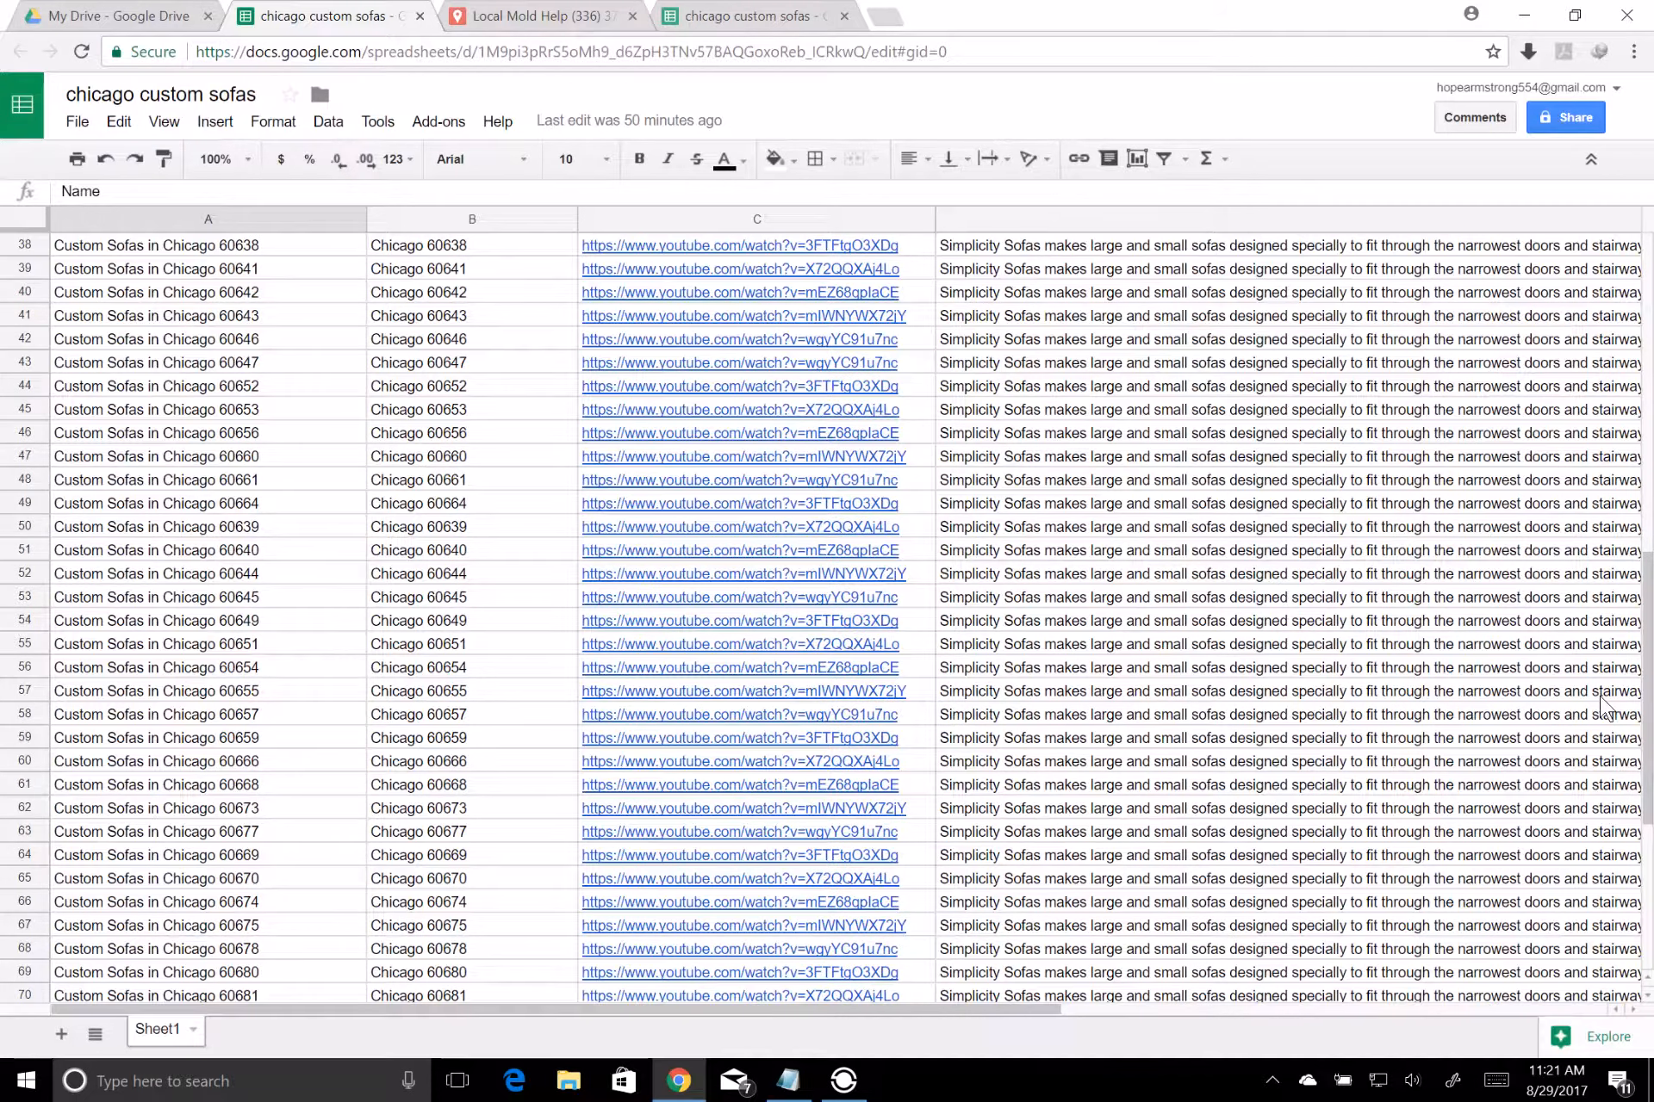
scroll(1604, 706, up, 12)
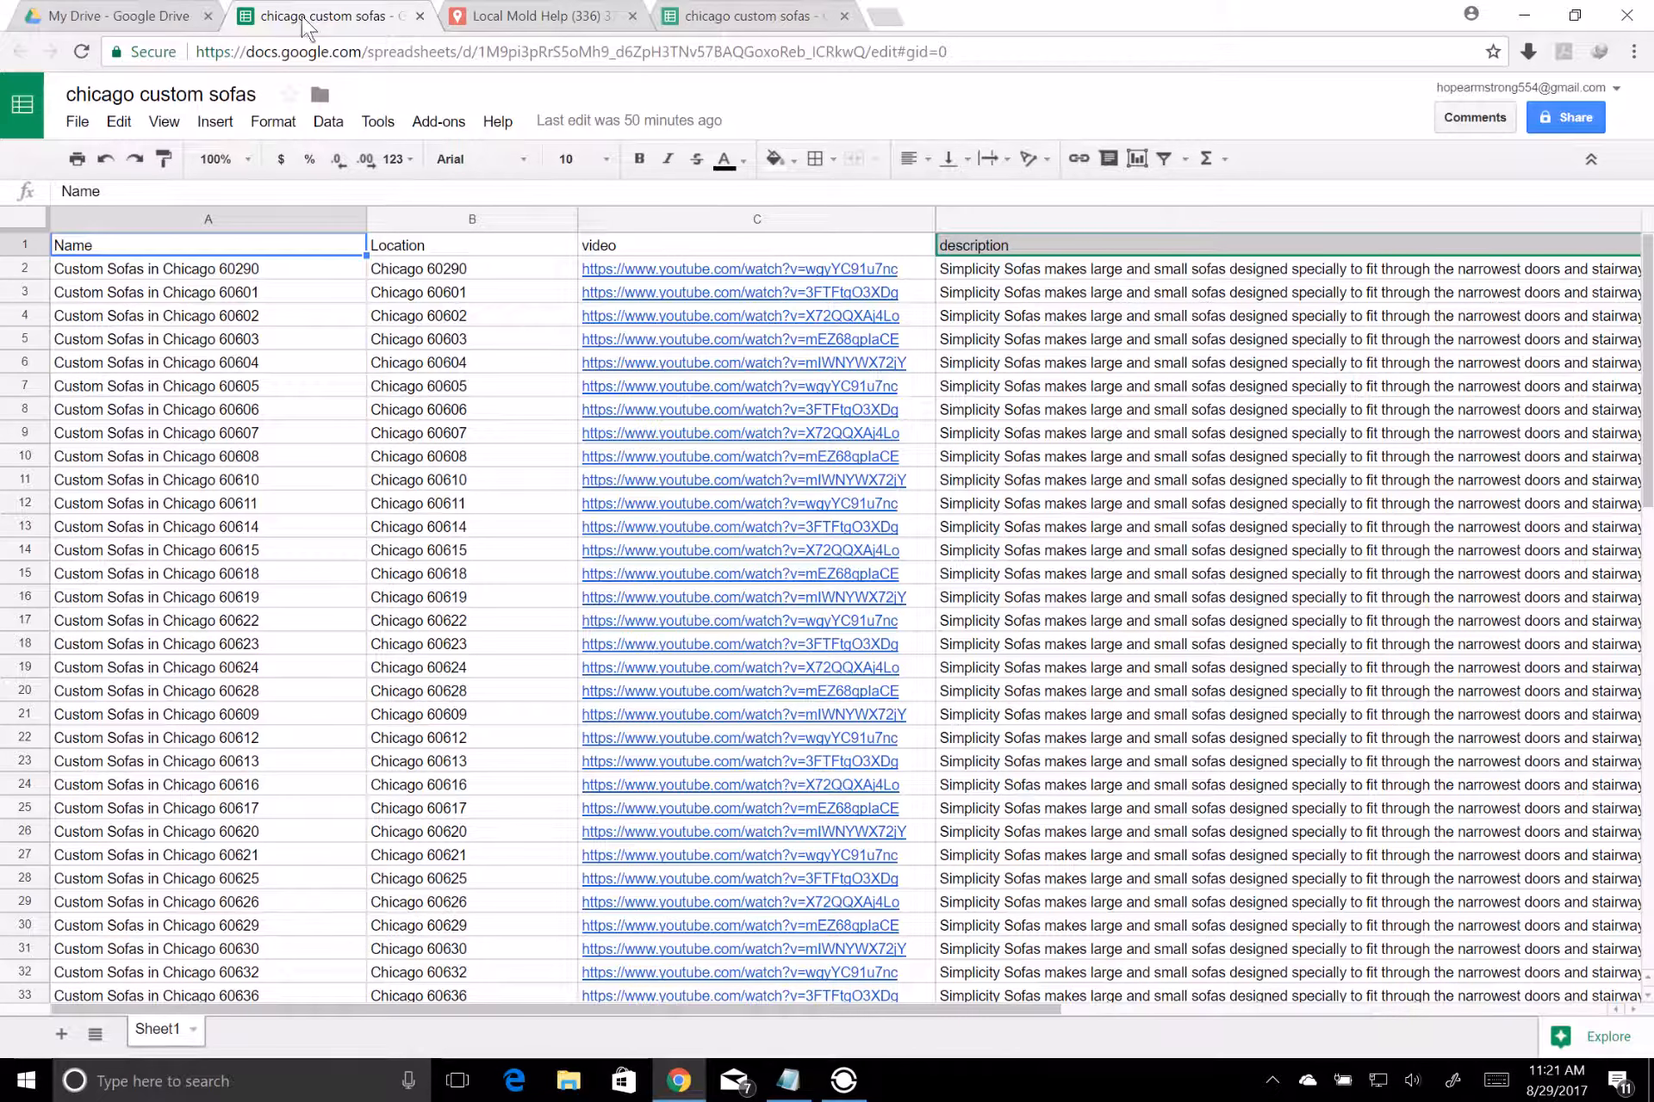
Open the Custom Sofas spreadsheet from My Drive to examine its column layout, and close it again
click(138, 15)
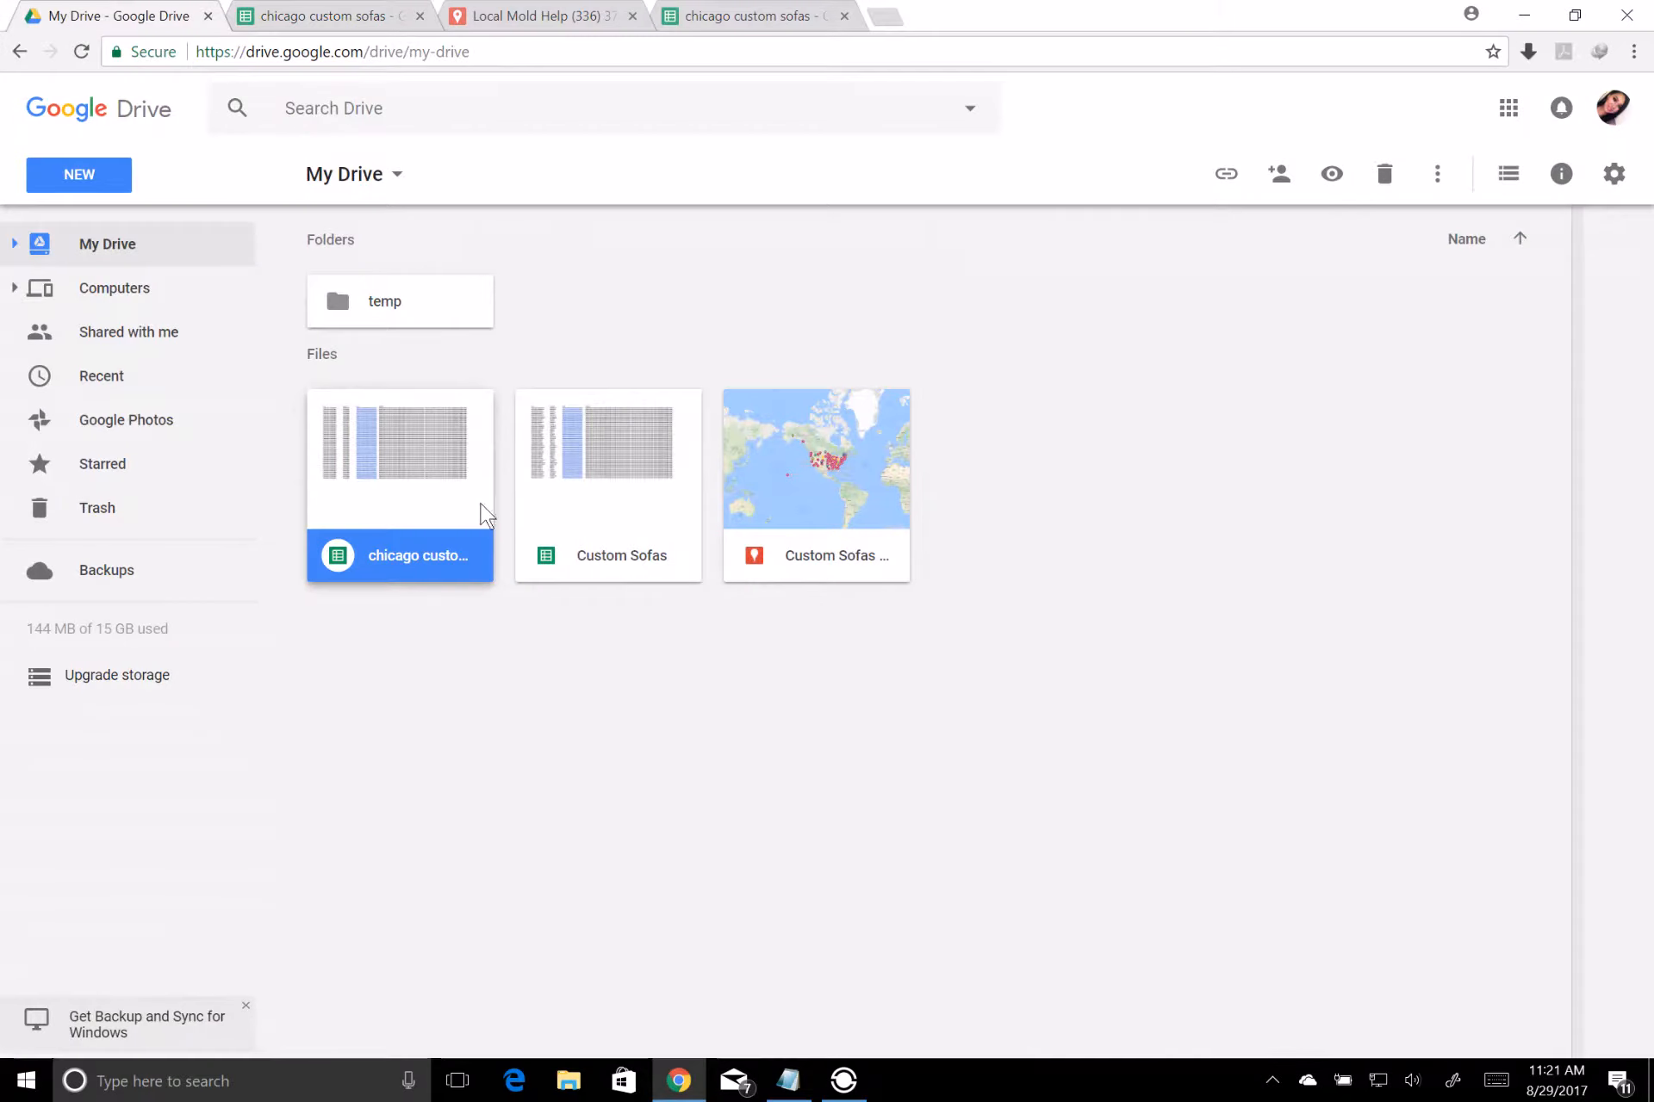
double_click(600, 446)
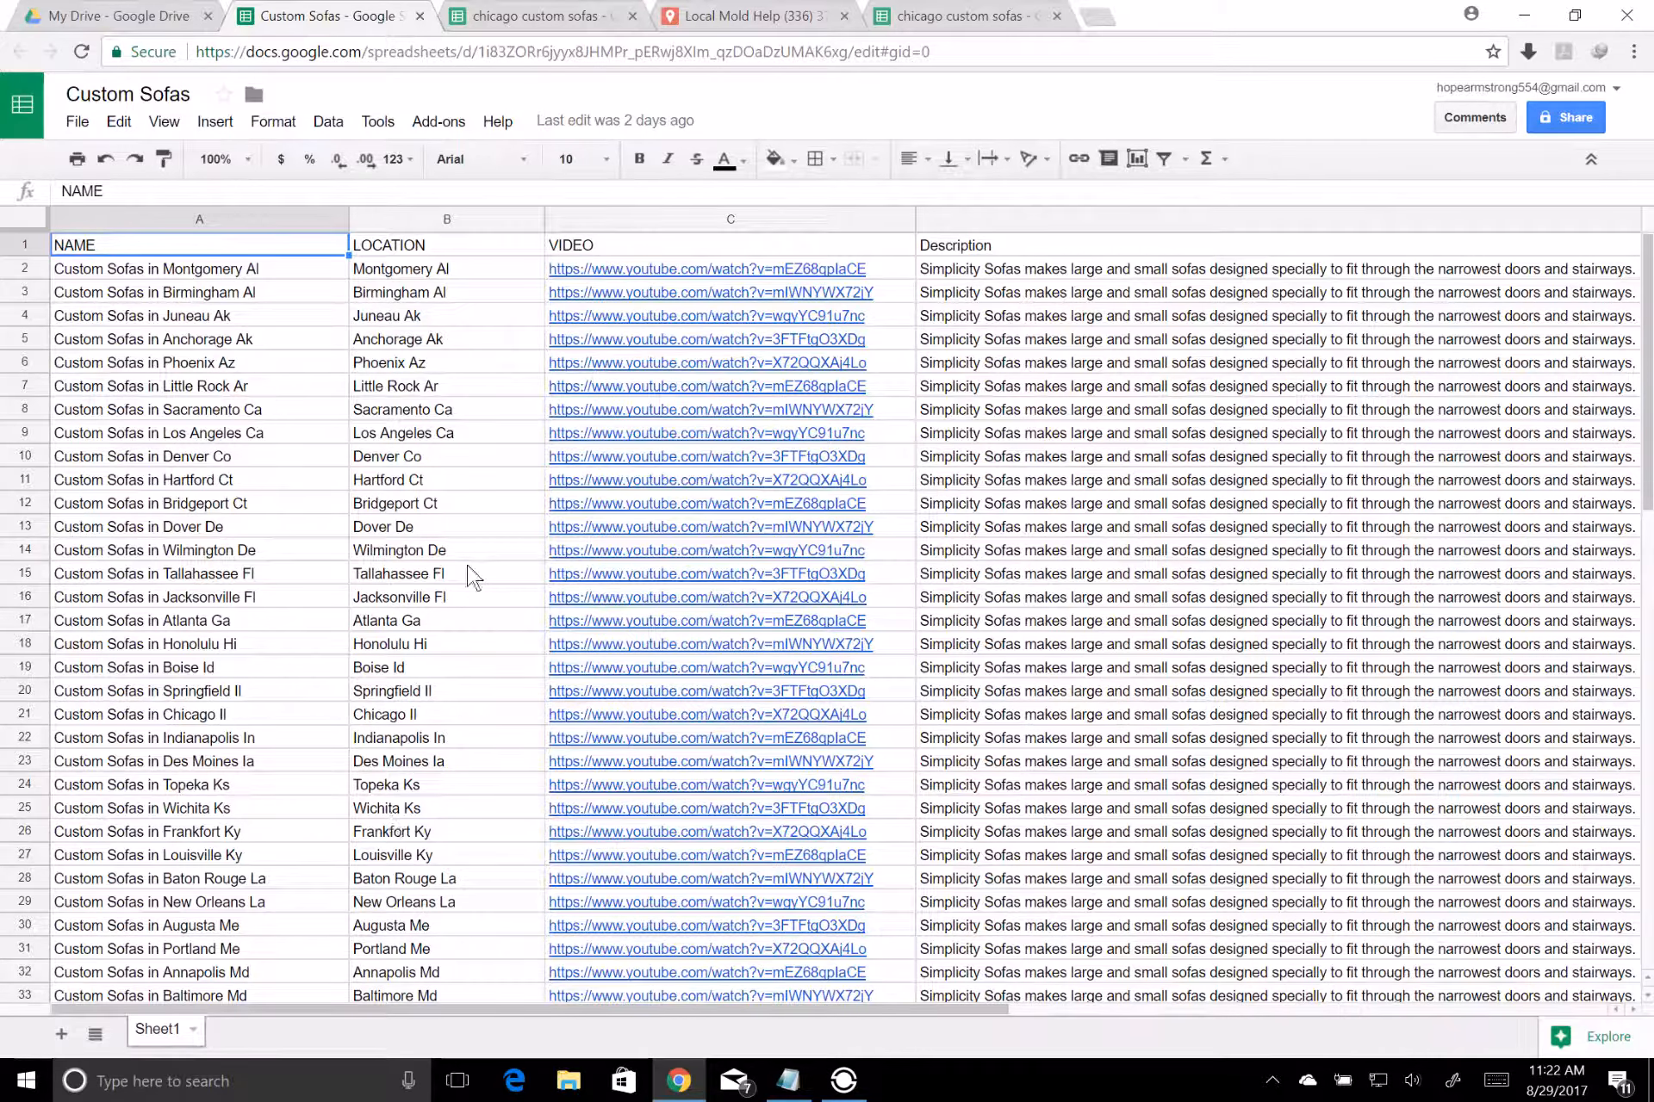
click(419, 16)
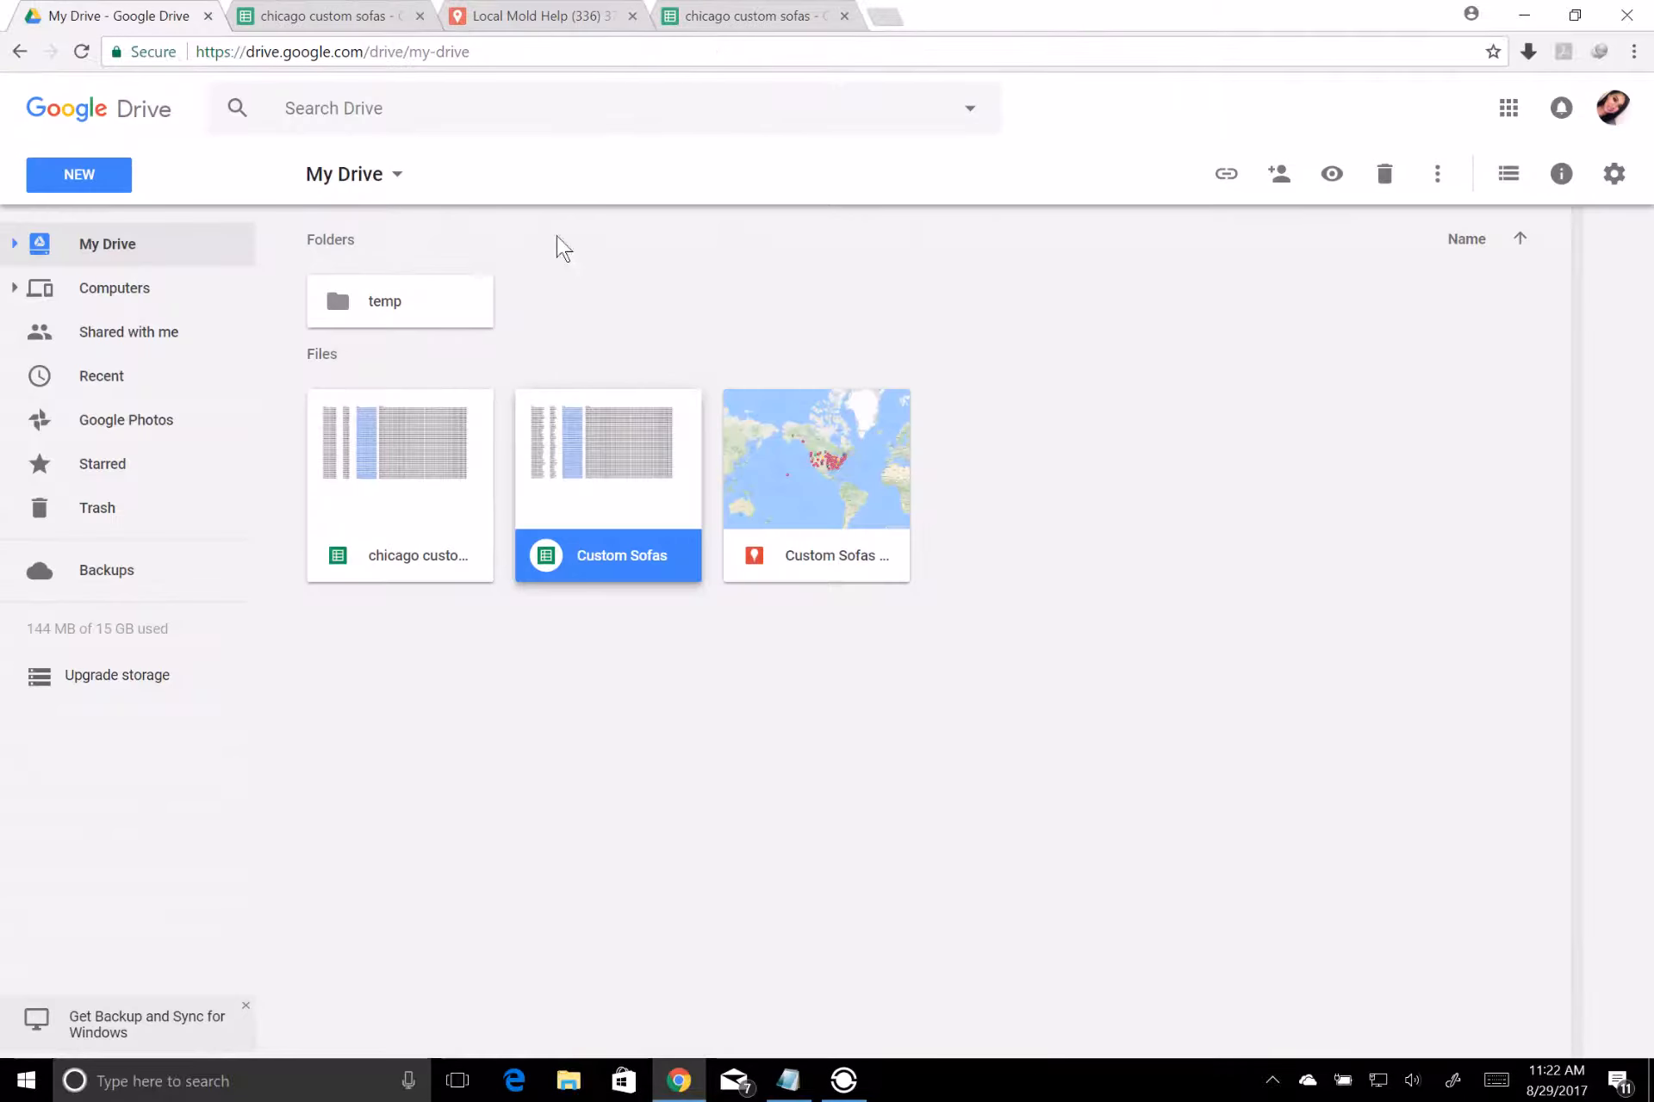
Select cell A3 in the other open copy of the chicago custom sofas sheet, and close the duplicate sheet and the Local Mold Help map
click(685, 18)
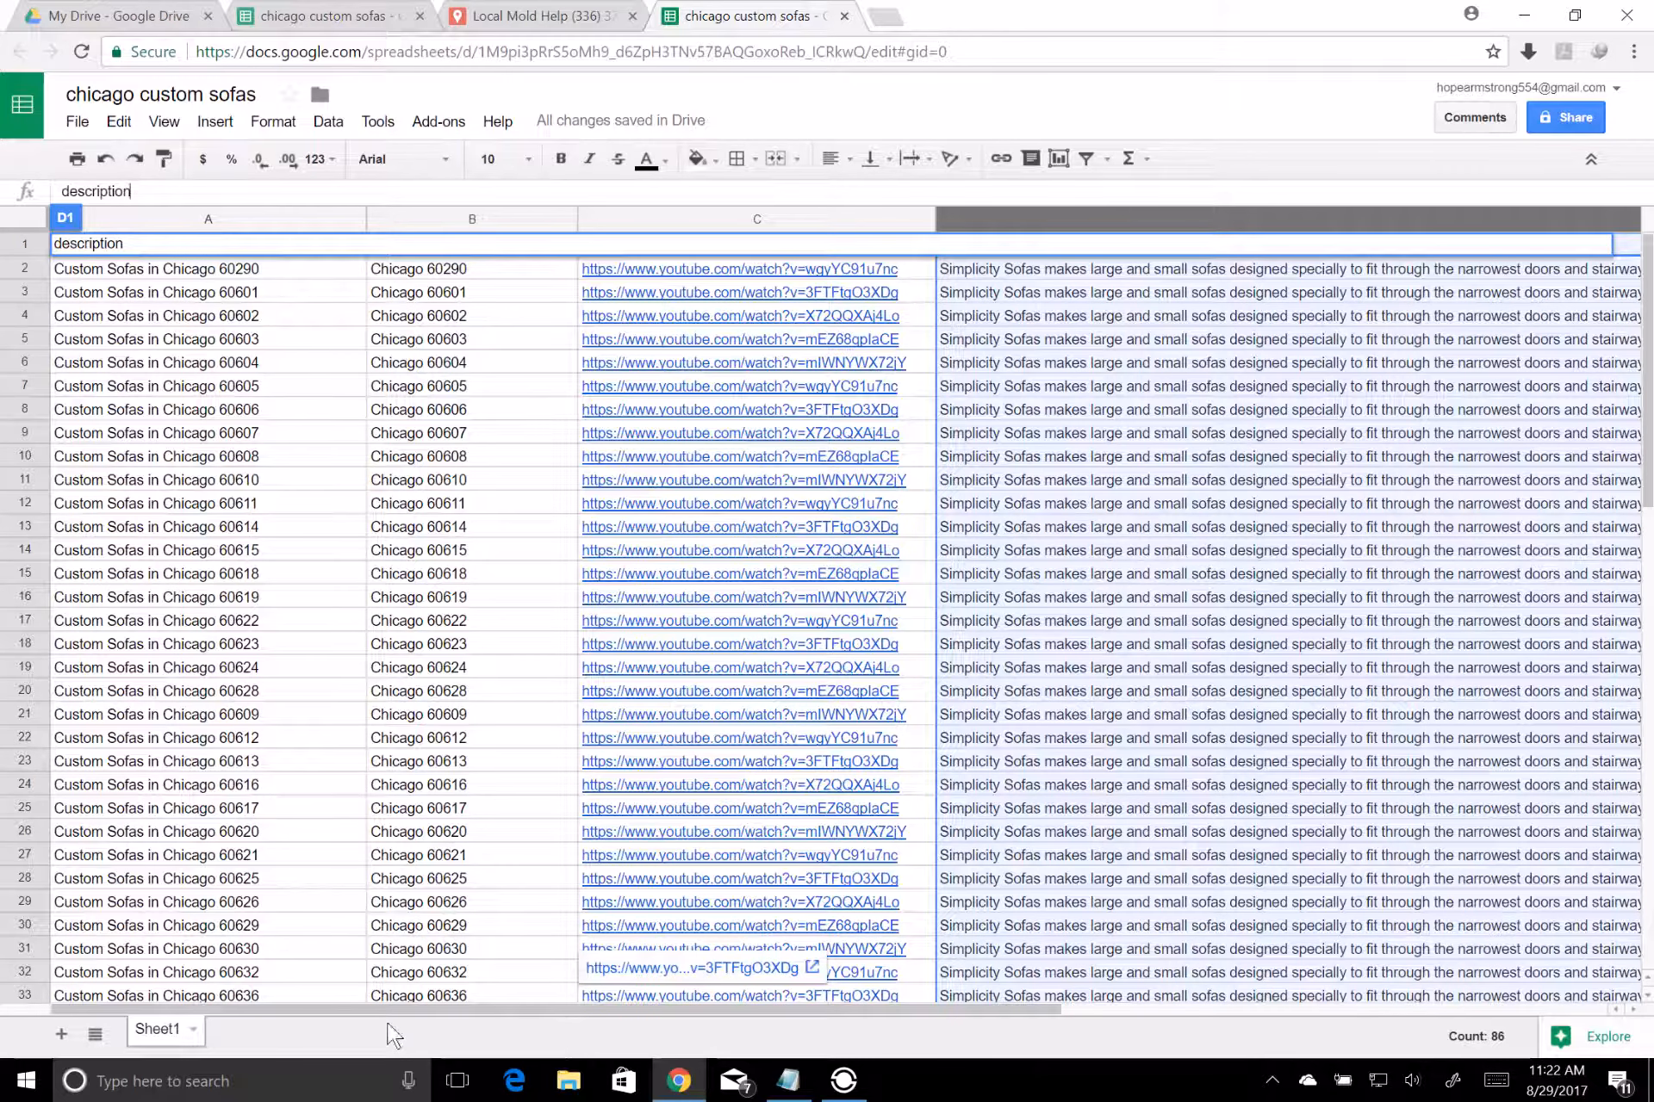
click(410, 191)
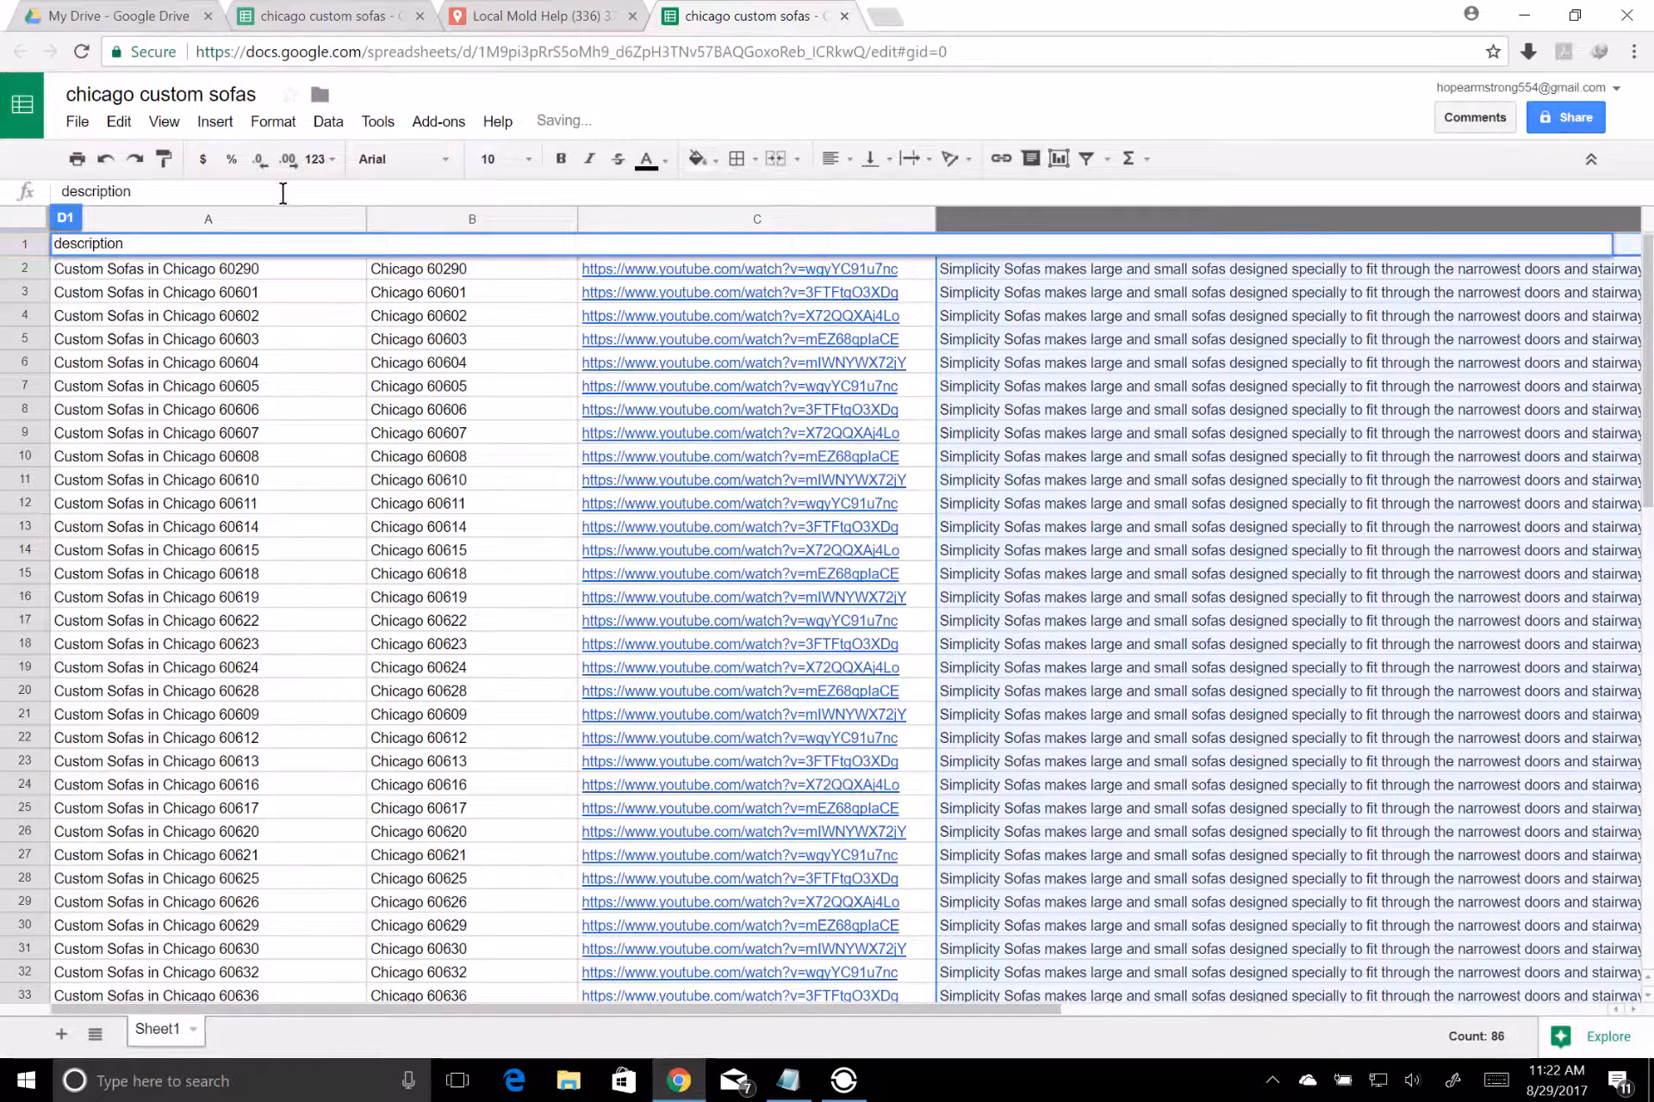
click(186, 297)
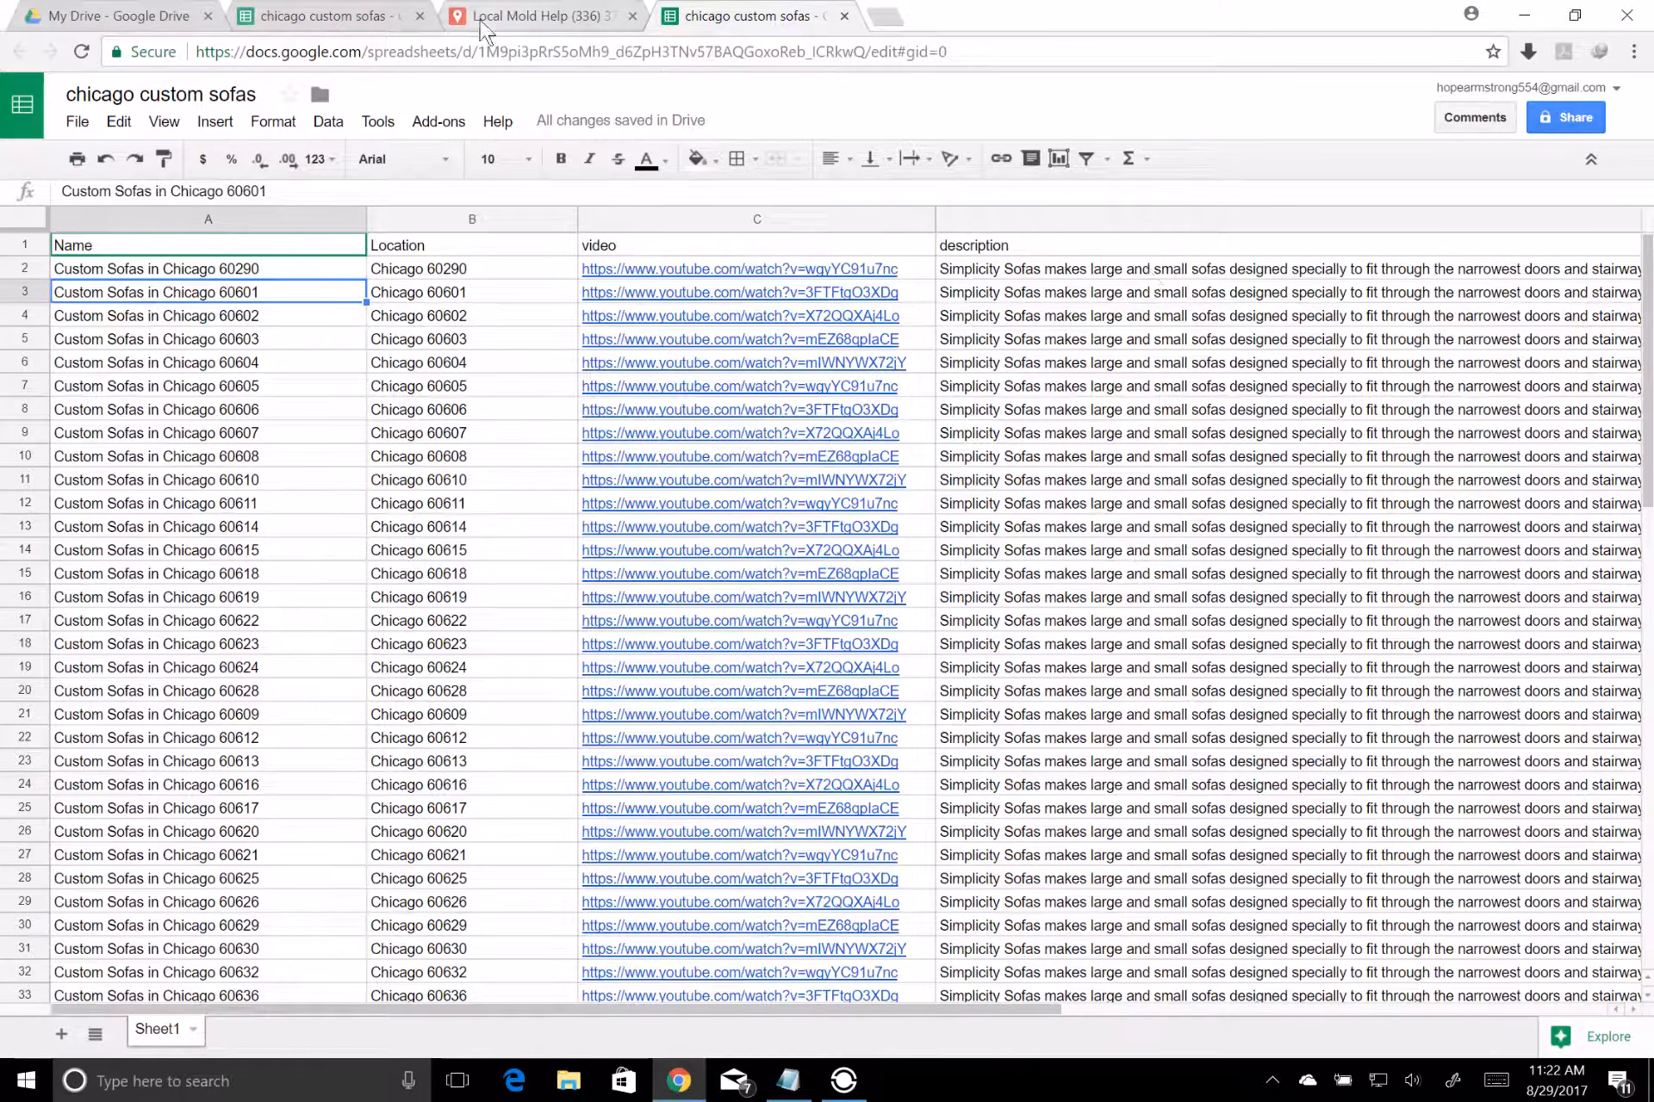
click(420, 16)
click(419, 16)
Create a new Google My Maps map in My Drive
click(128, 19)
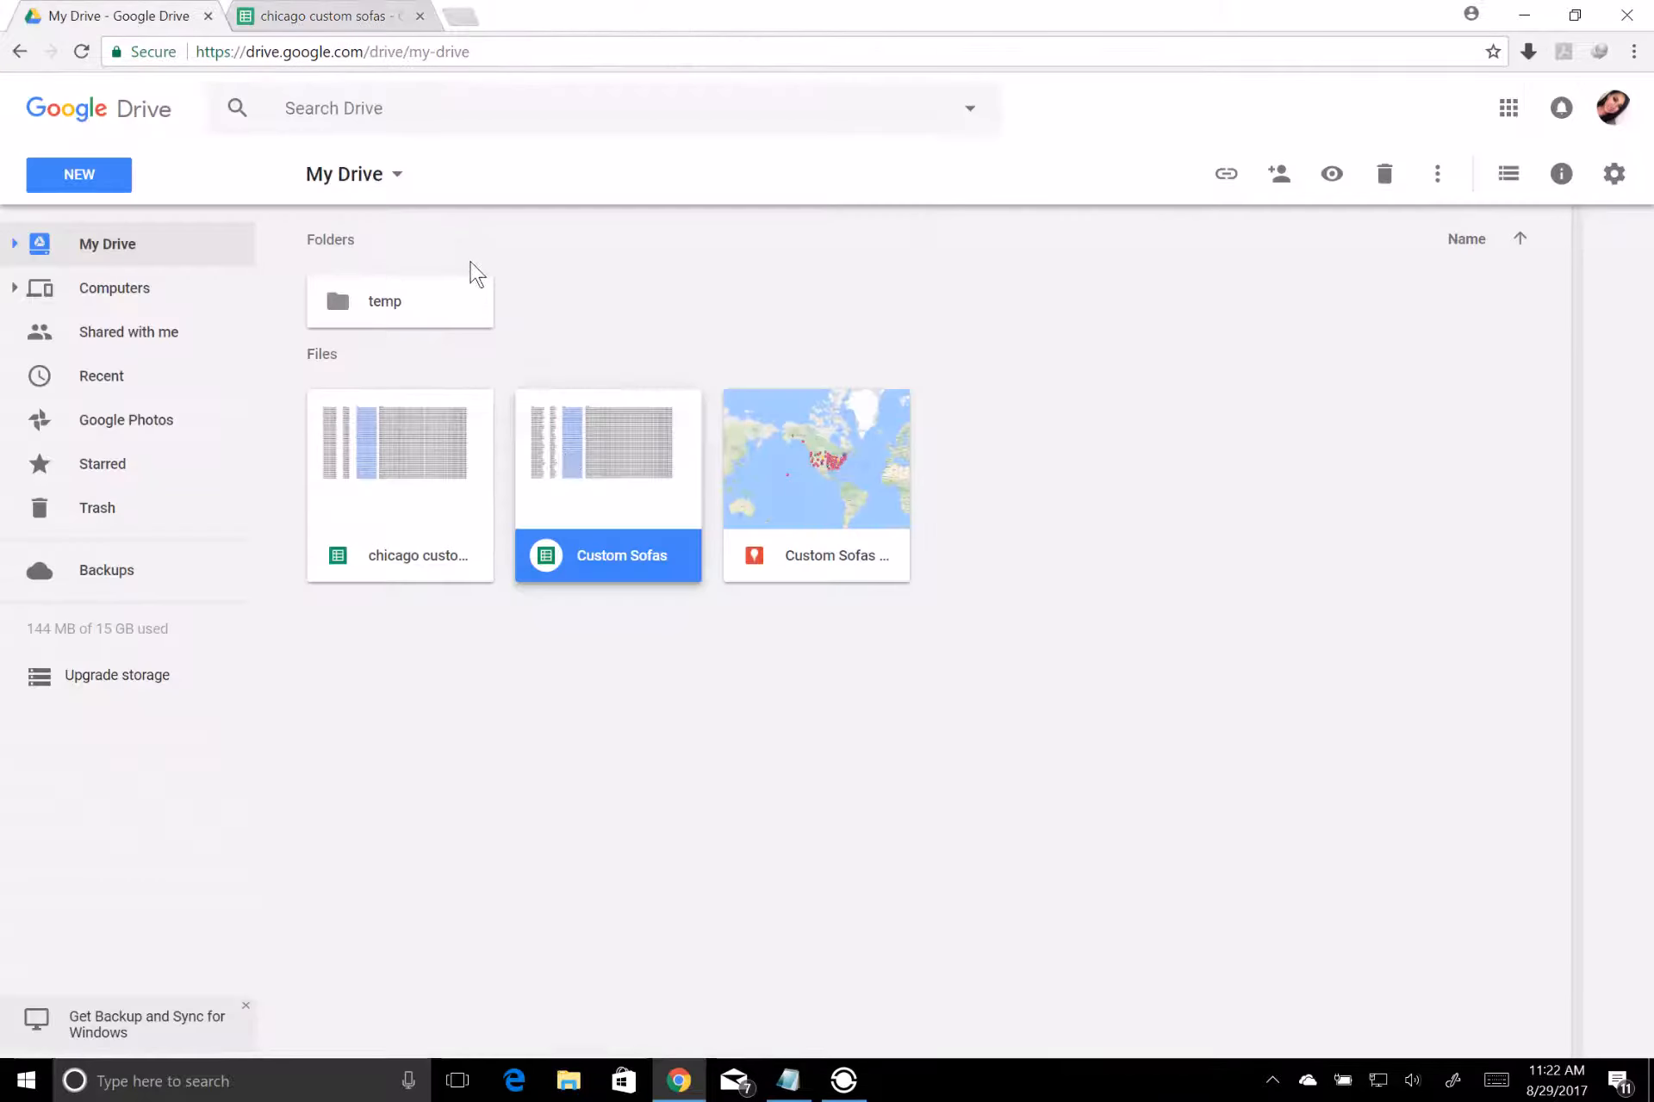
right_click(1000, 385)
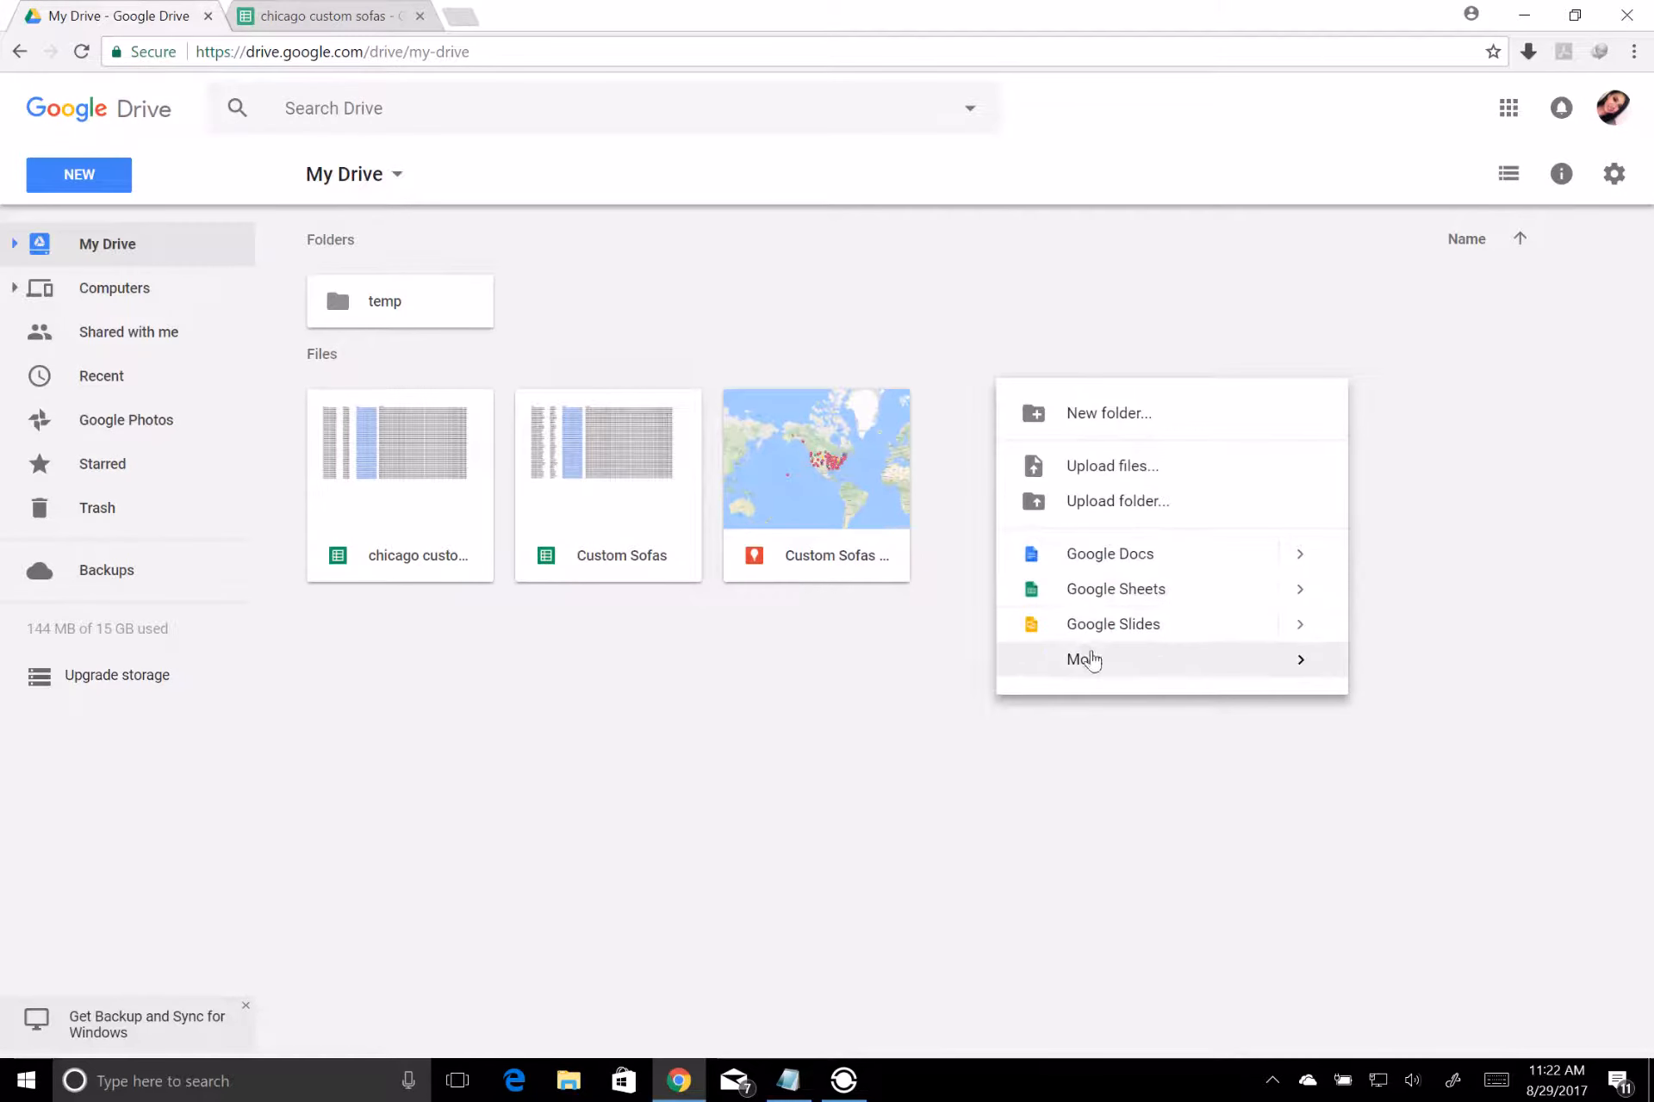
mouse_move(1090, 660)
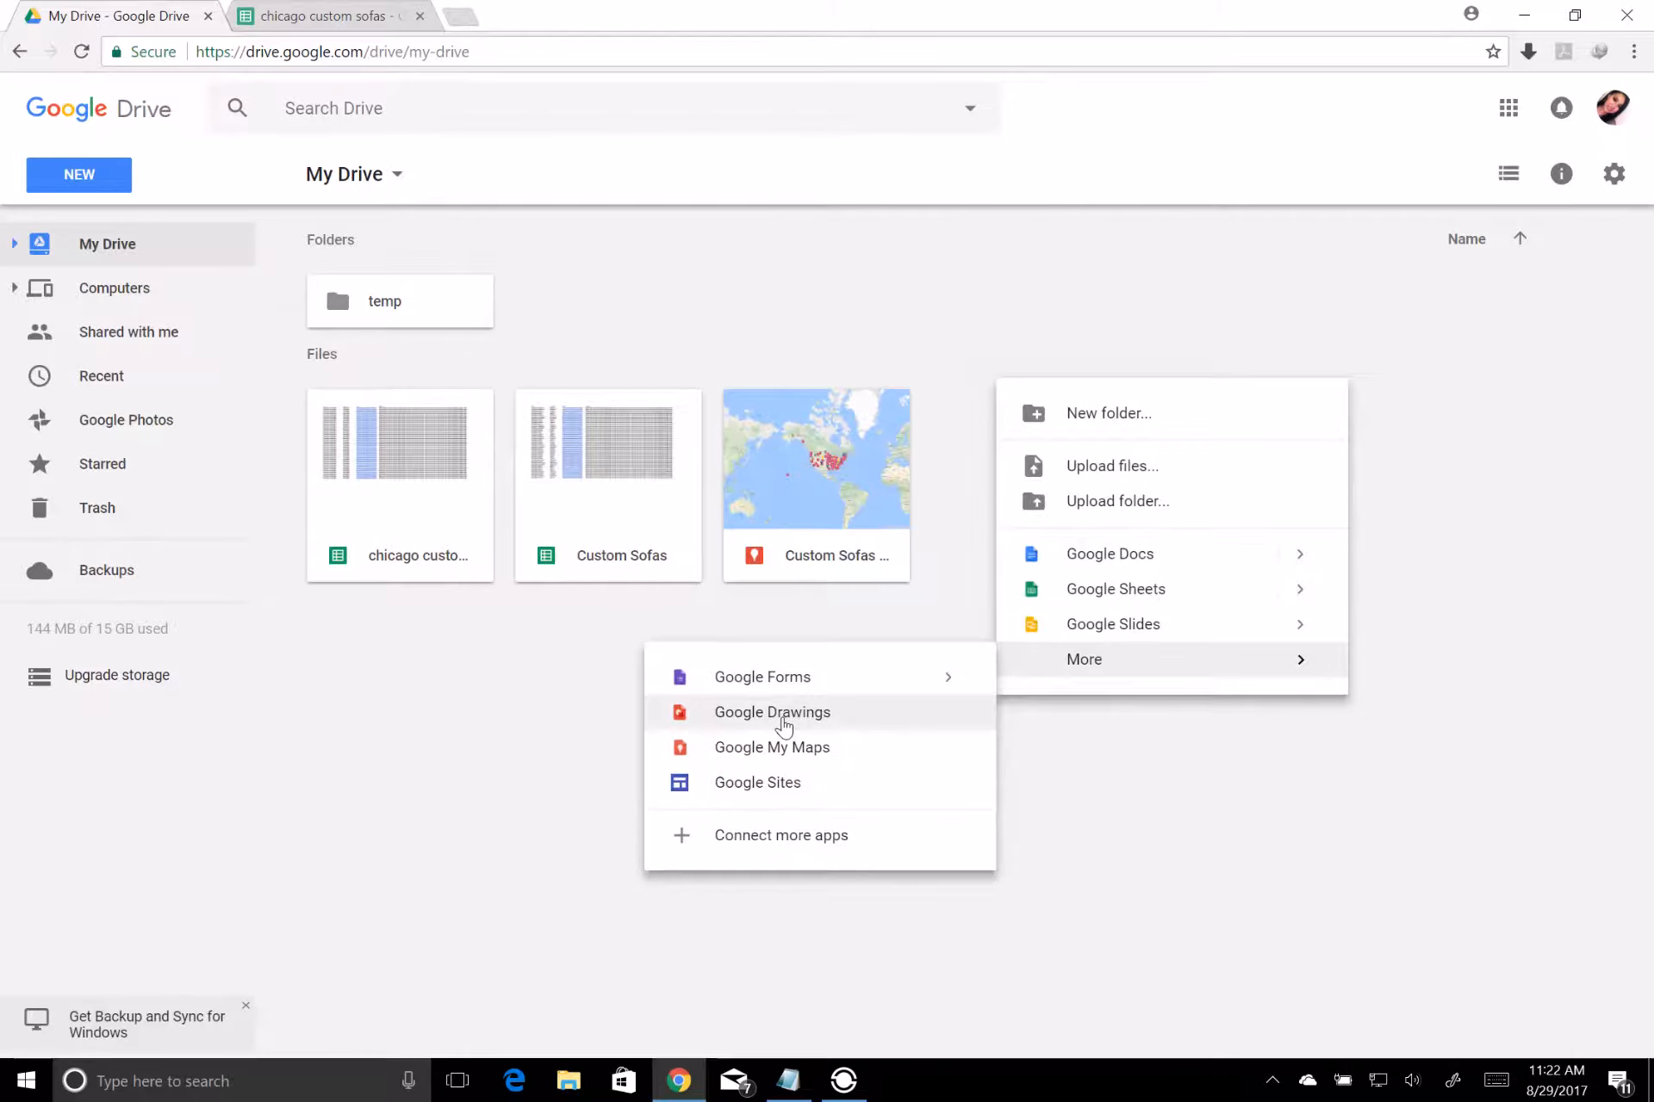
click(785, 746)
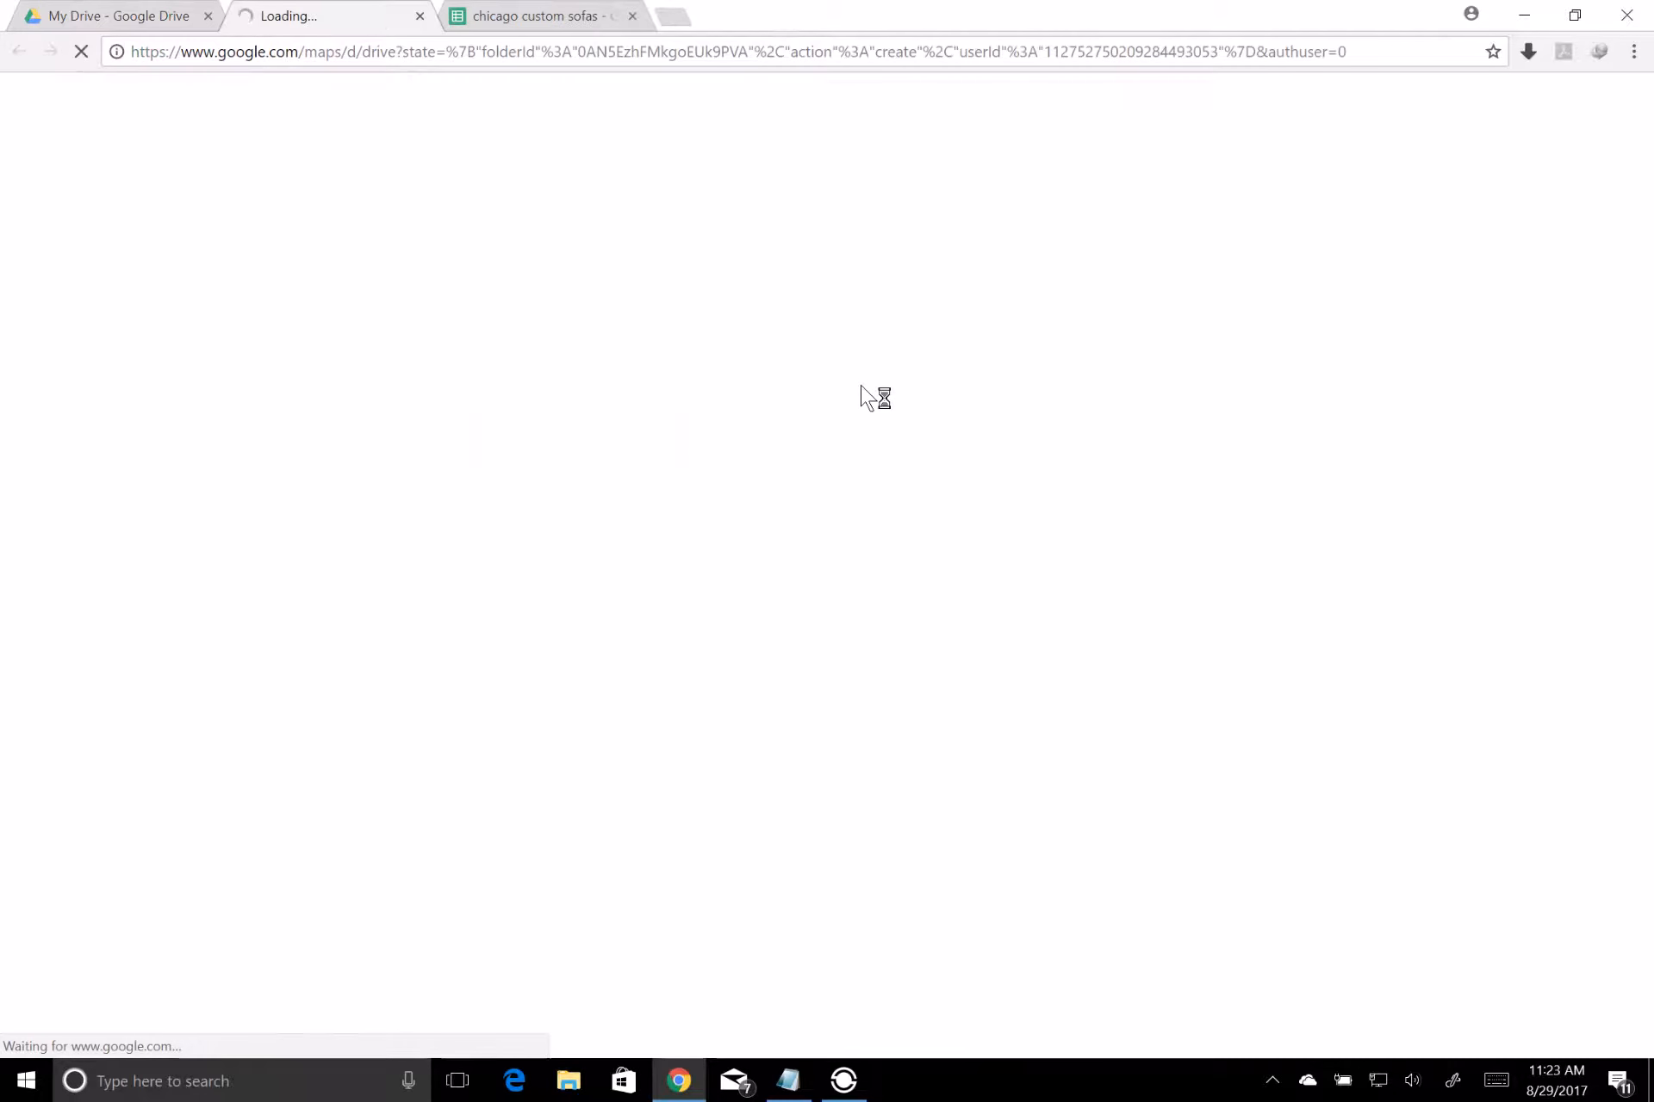
Copy "Custom Sofas in Chicago" from cell A3 of the chicago custom sofas sheet and enter it as the new map's title
click(591, 15)
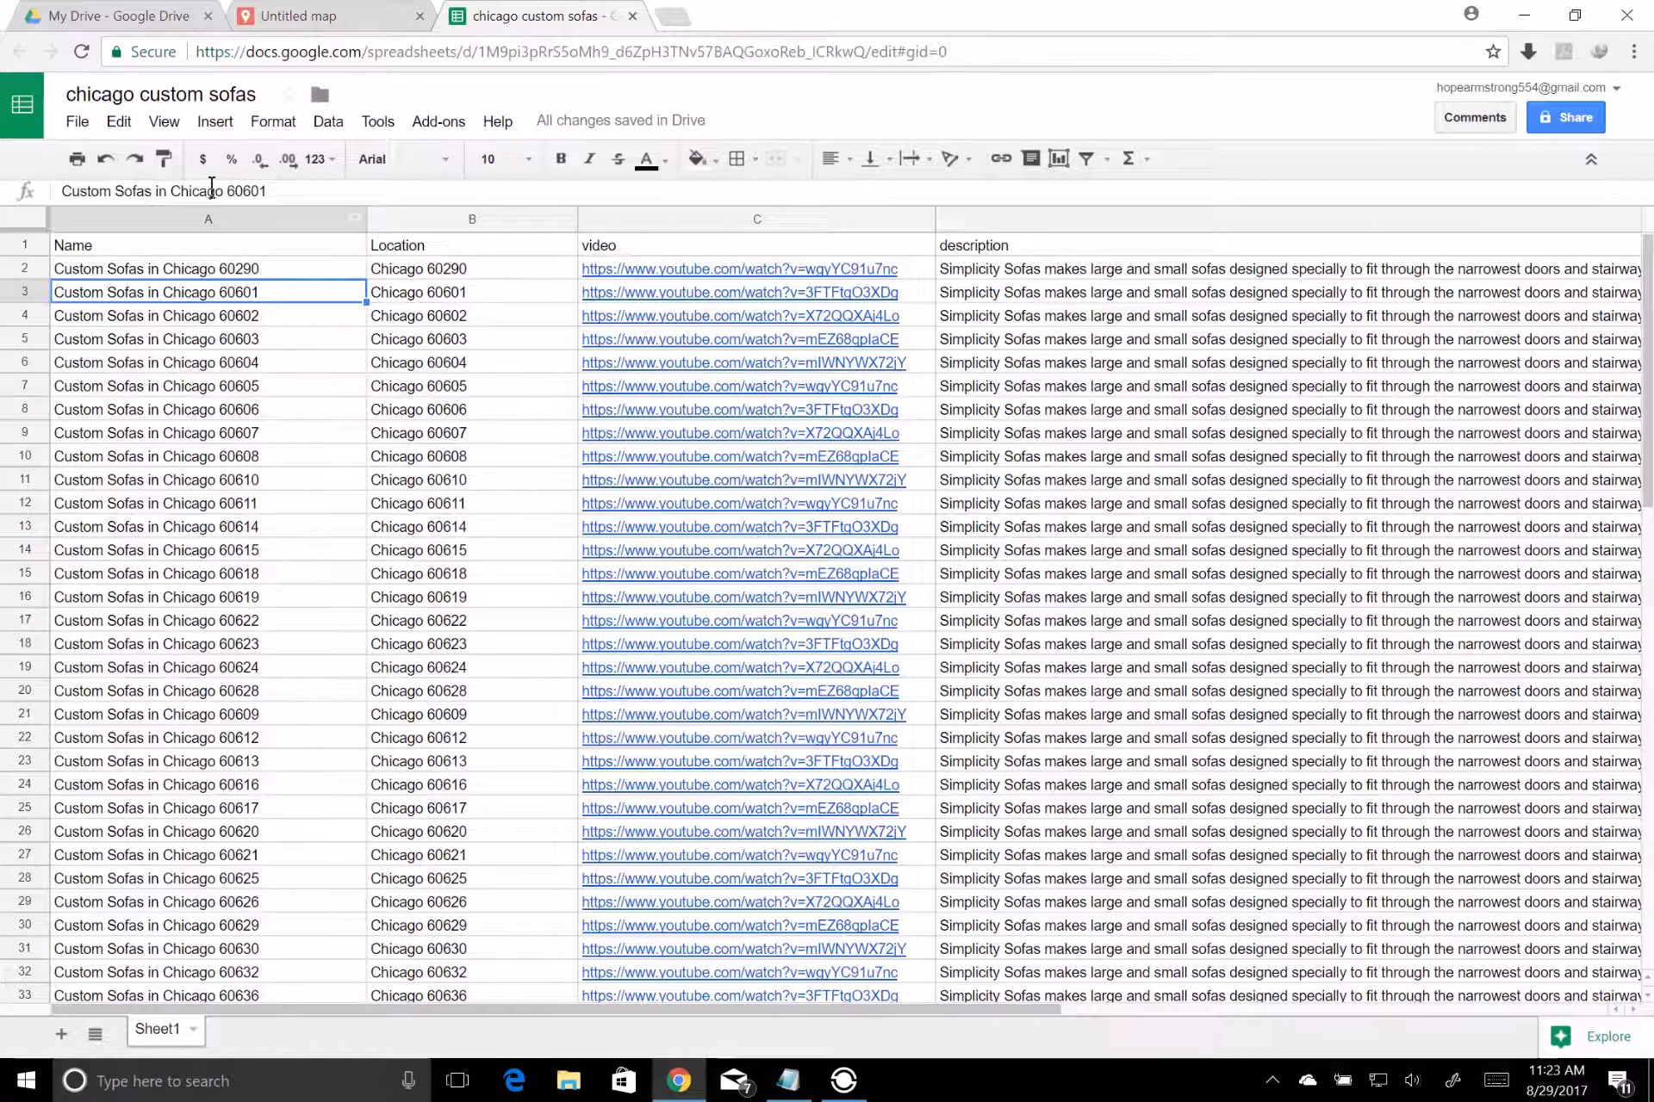
drag(223, 190, 61, 195)
key(ctrl+c)
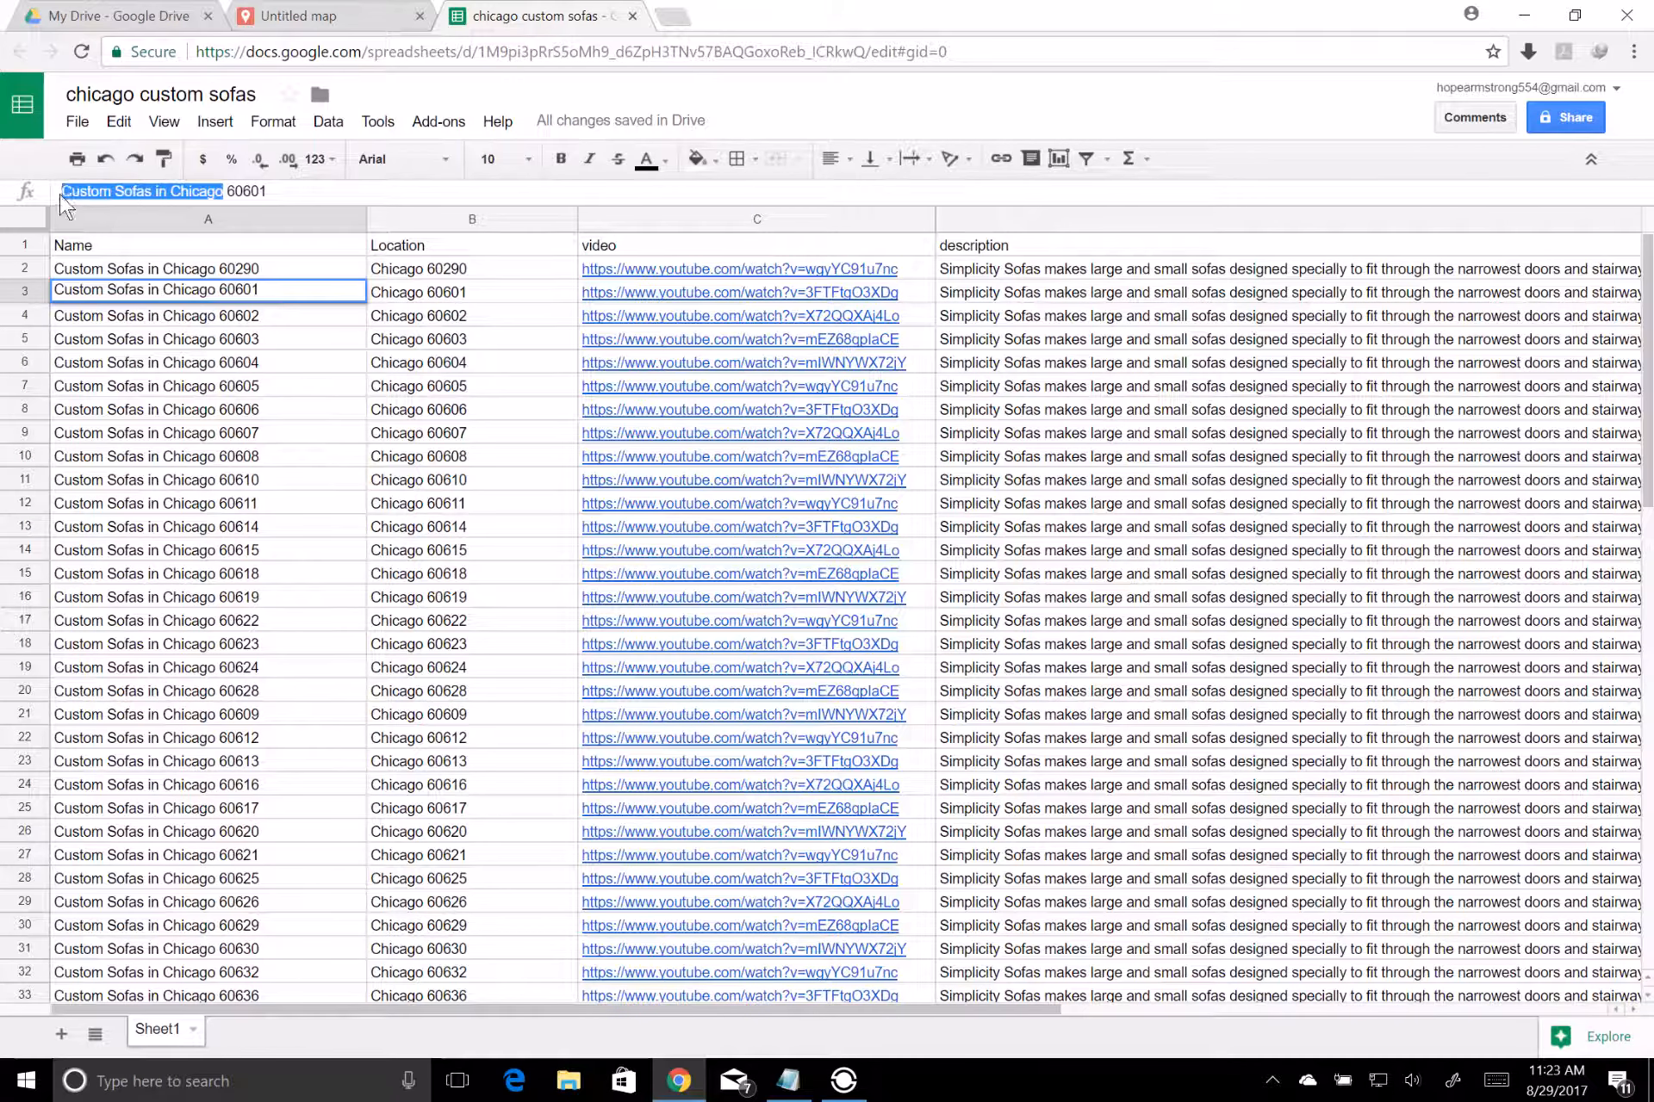
click(297, 16)
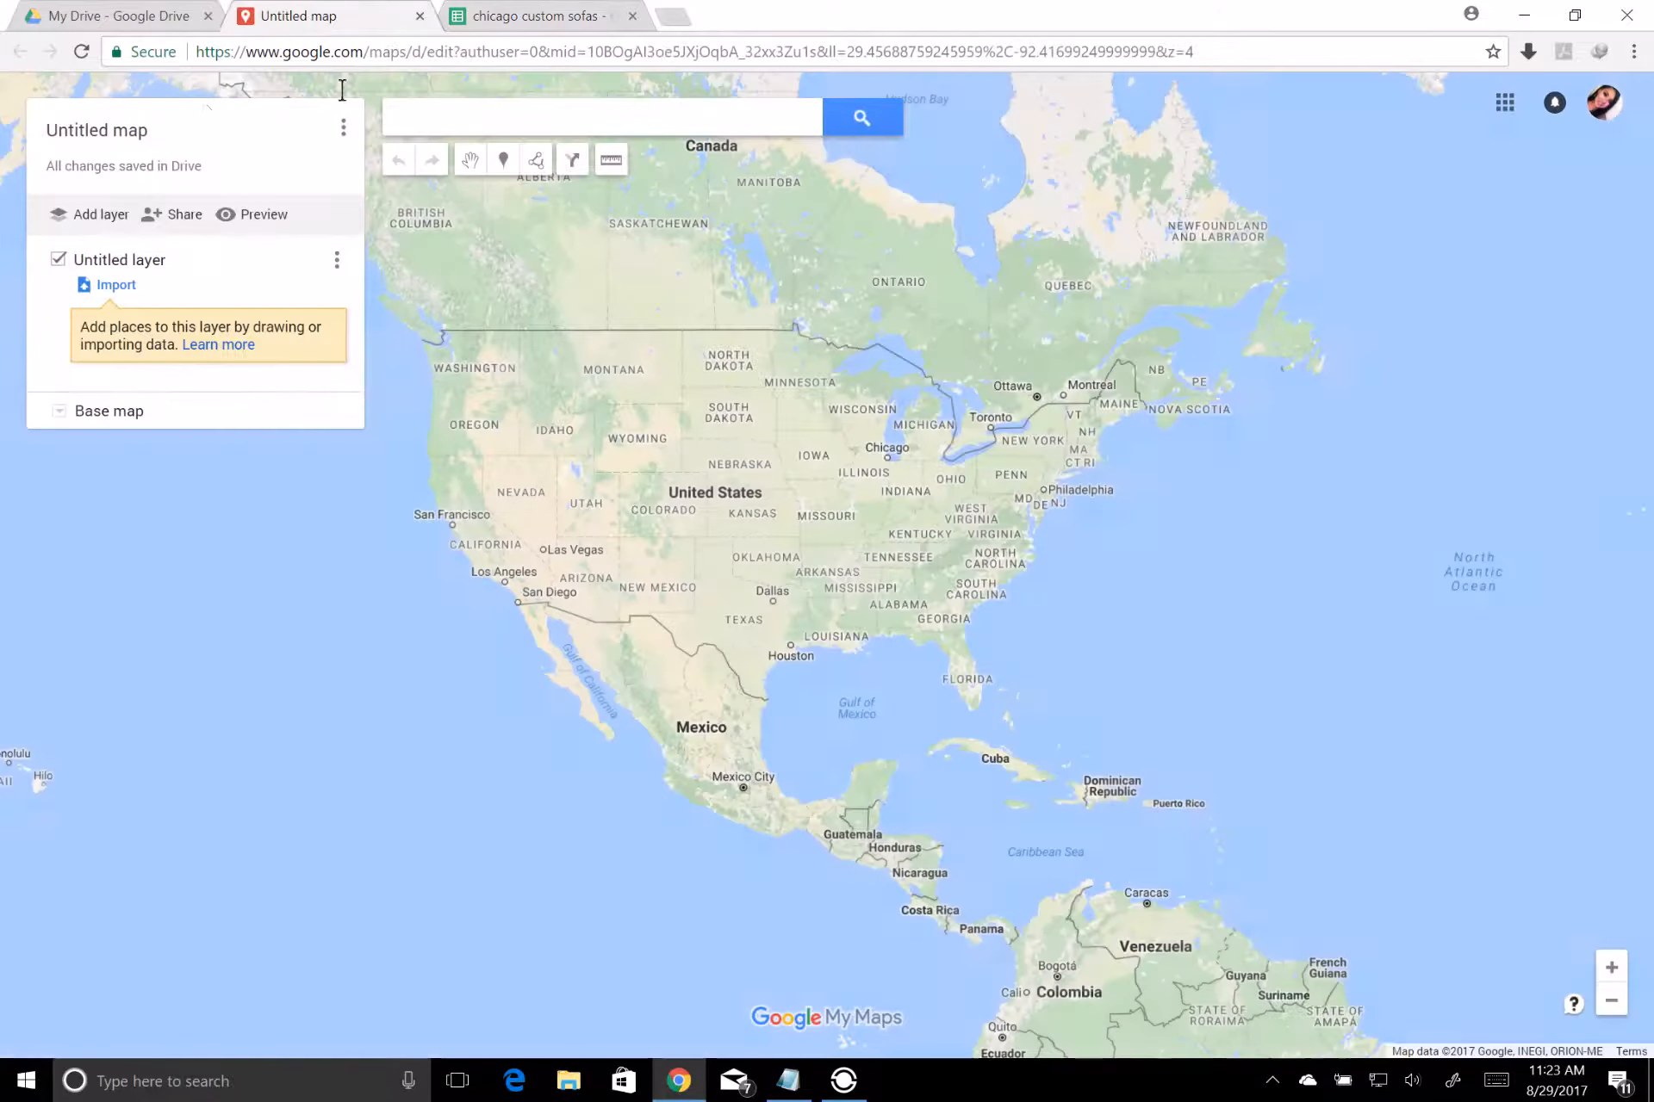
click(123, 129)
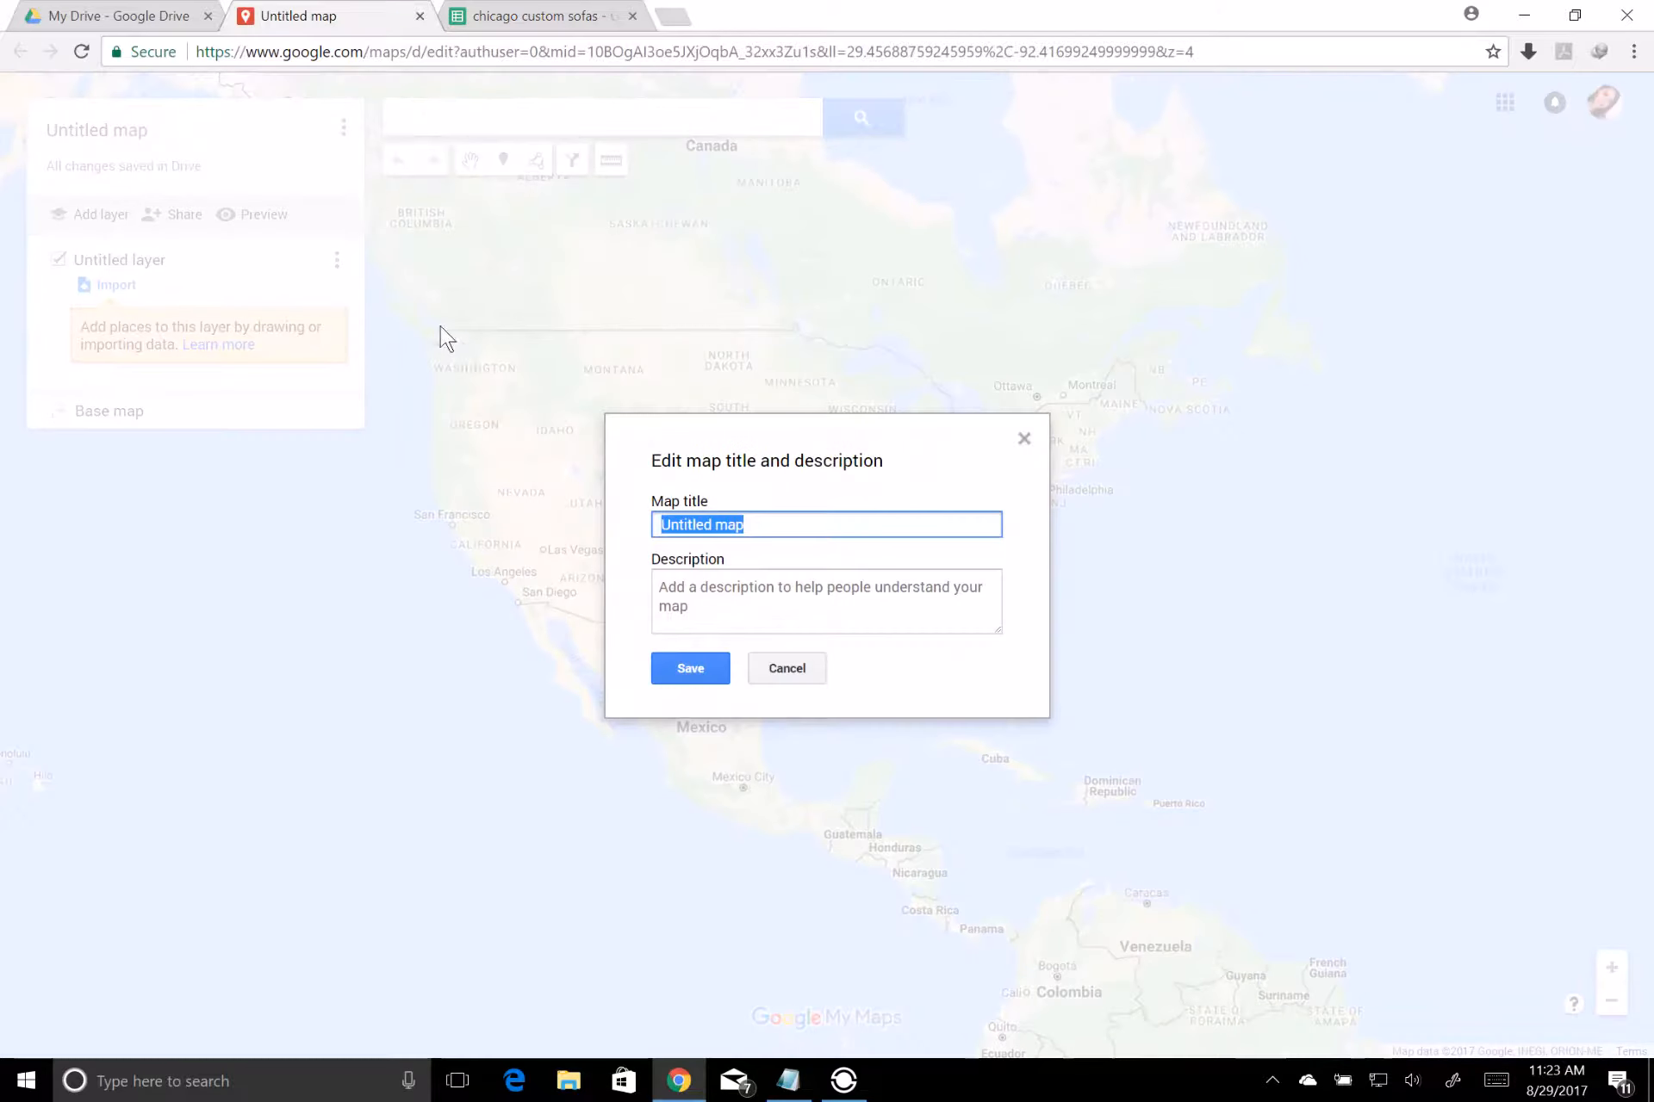
key(ctrl+v)
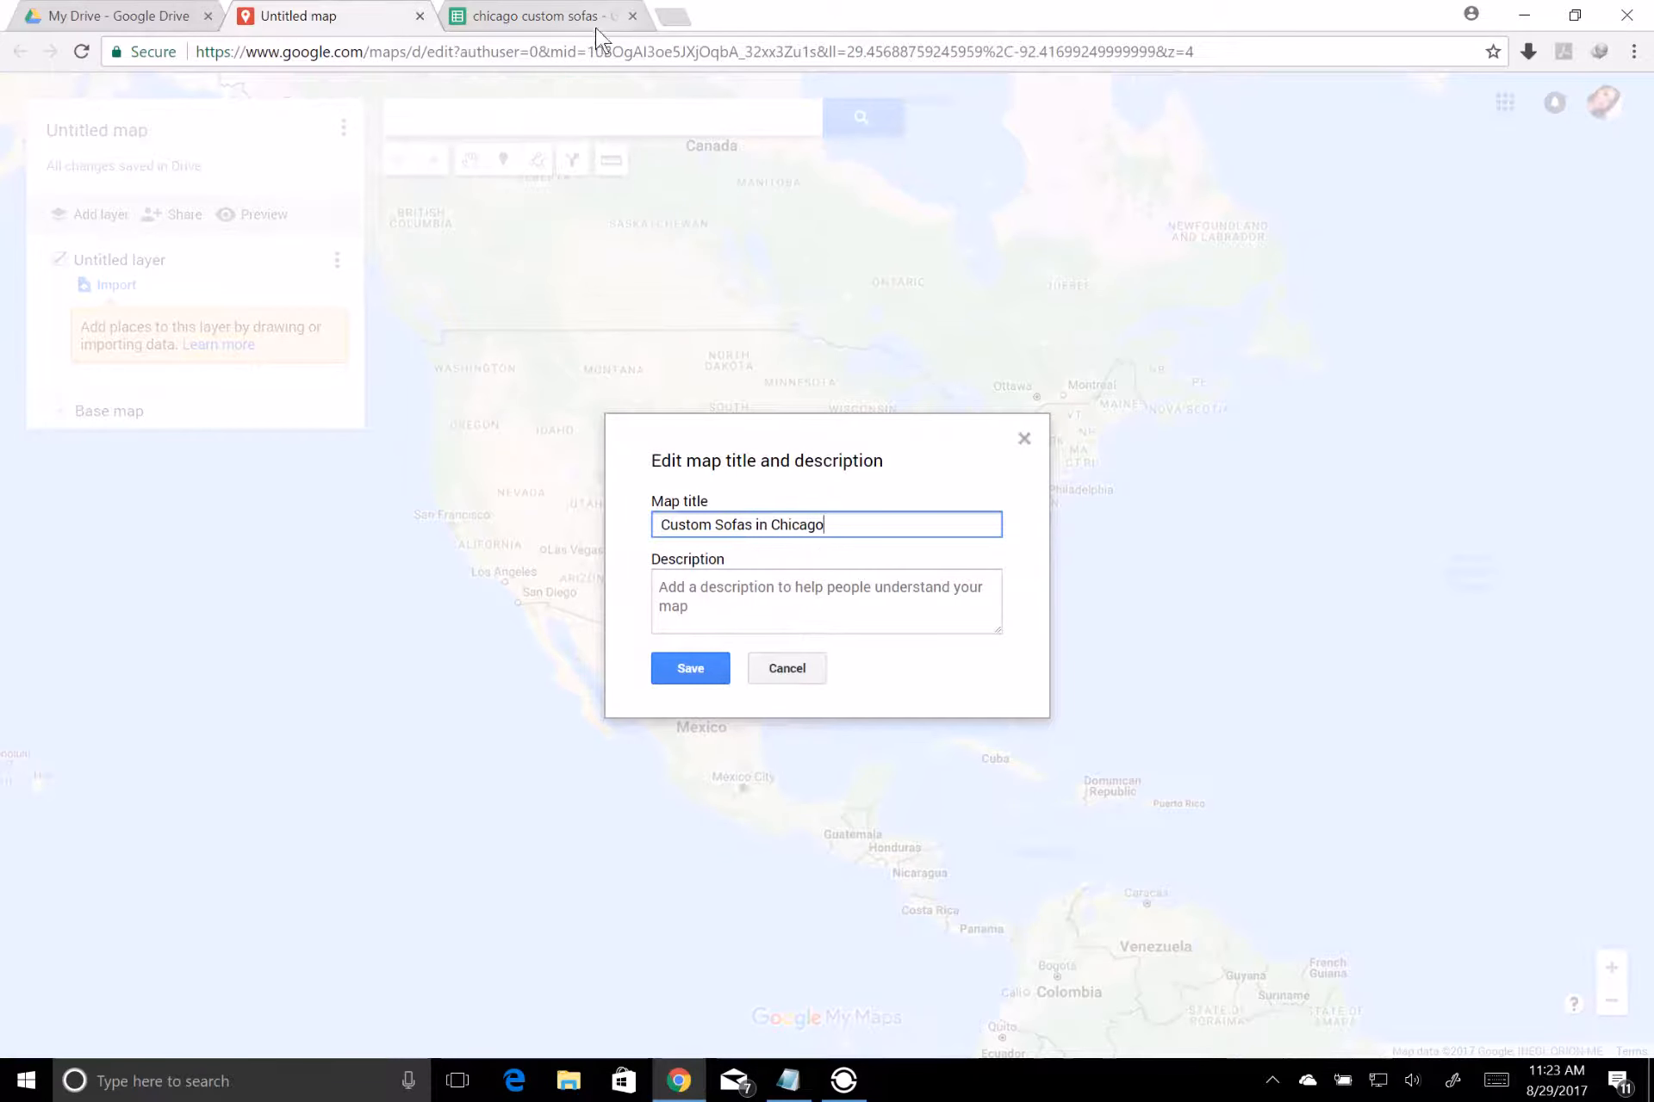
Copy cell D2's text from "Furniture that can go where" through the website and phone number into the map description, and save the map details
click(551, 16)
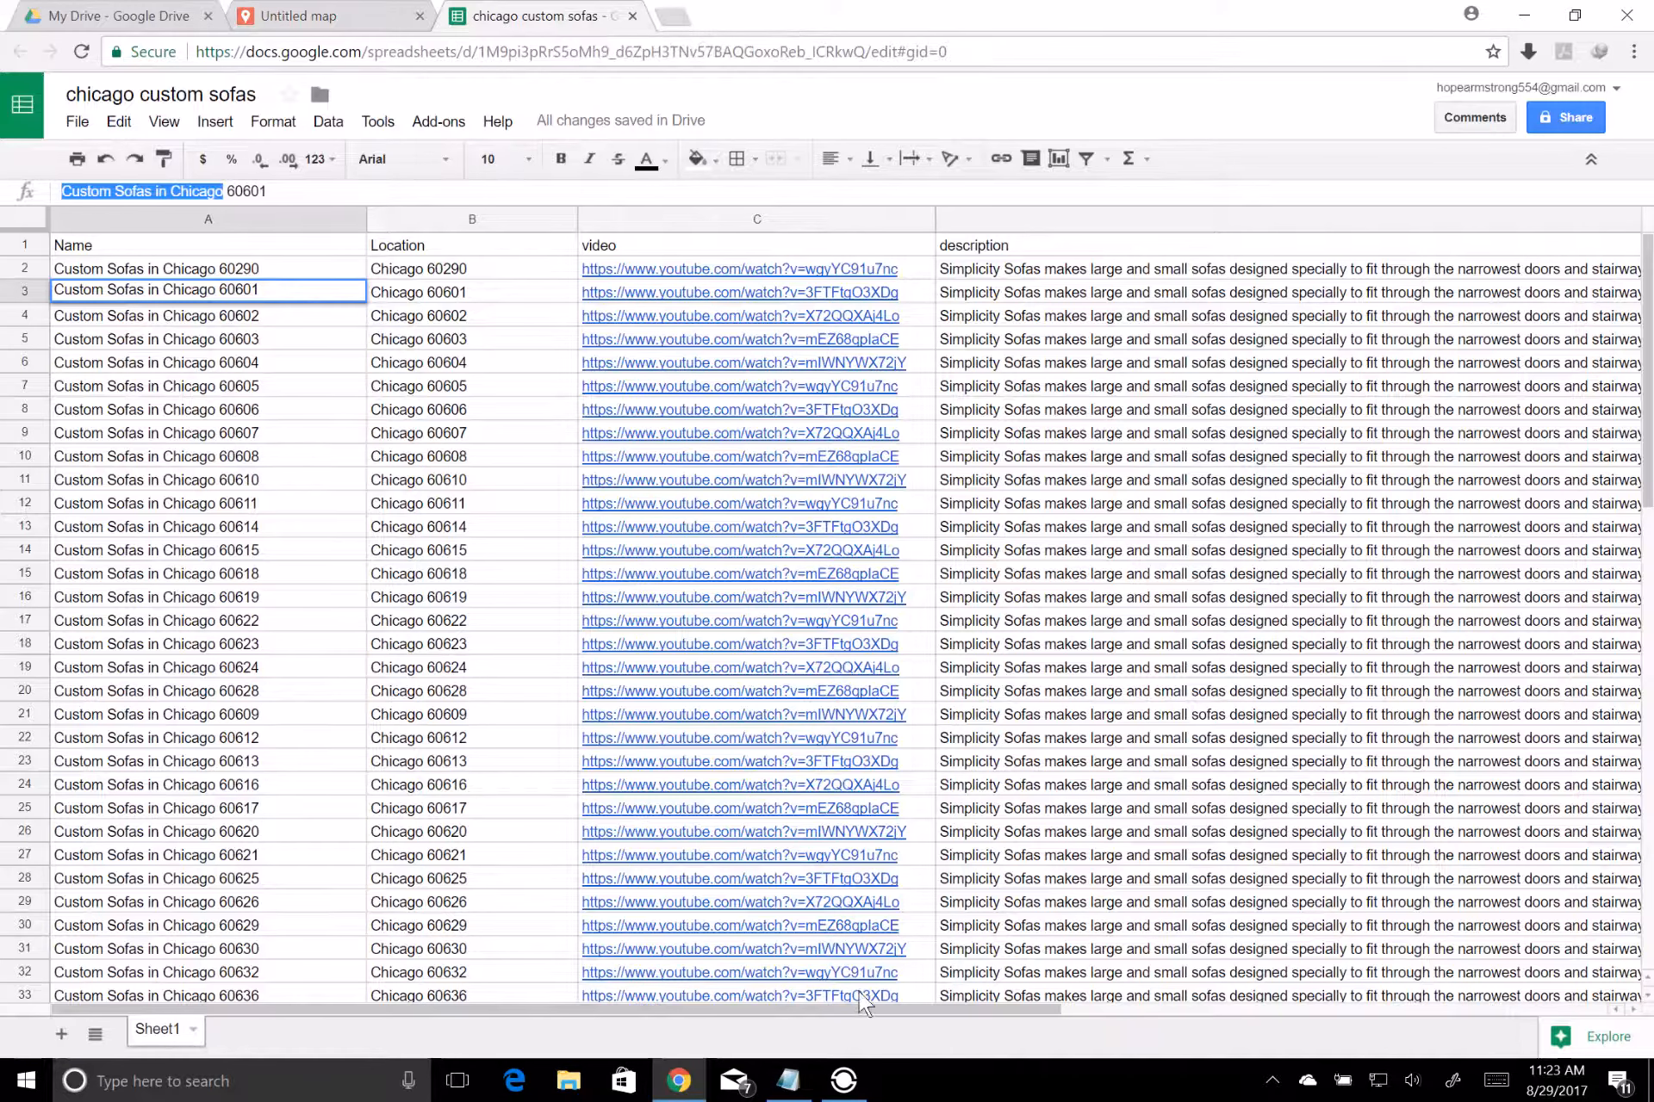
drag(856, 1006, 1417, 1000)
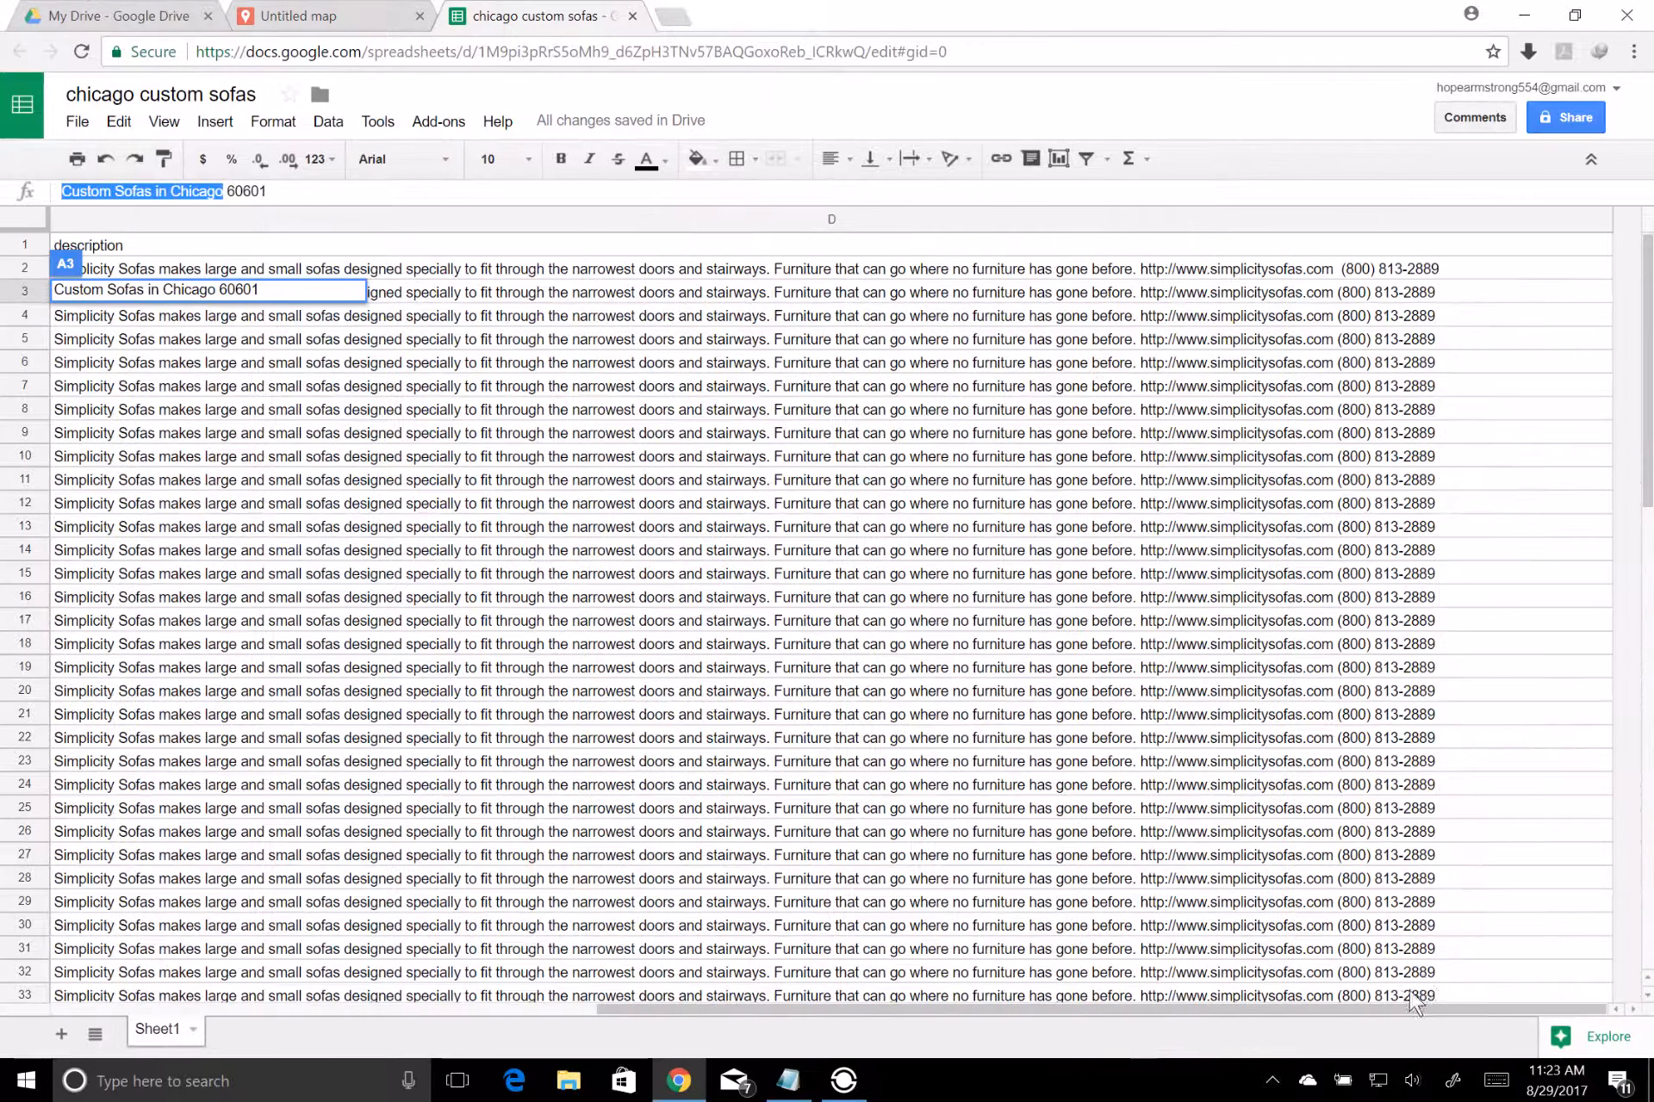
drag(1445, 275, 1151, 245)
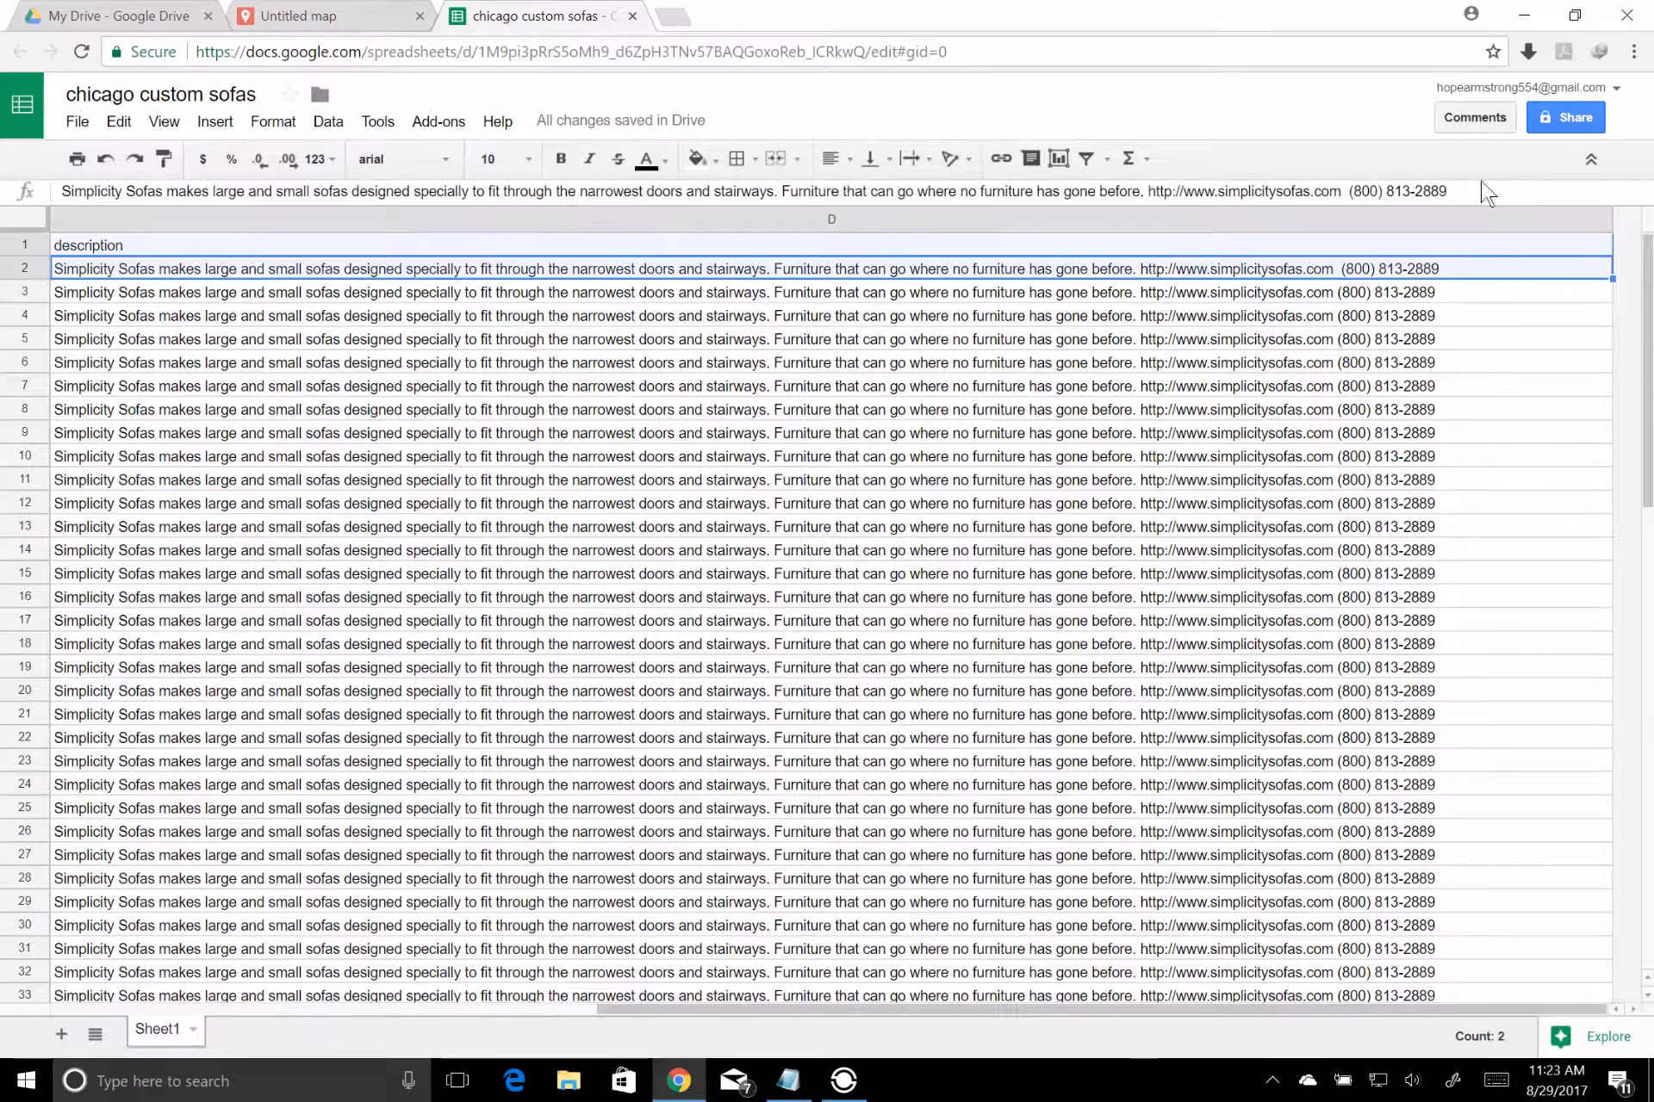
drag(1462, 190, 792, 198)
key(ctrl+c)
click(371, 16)
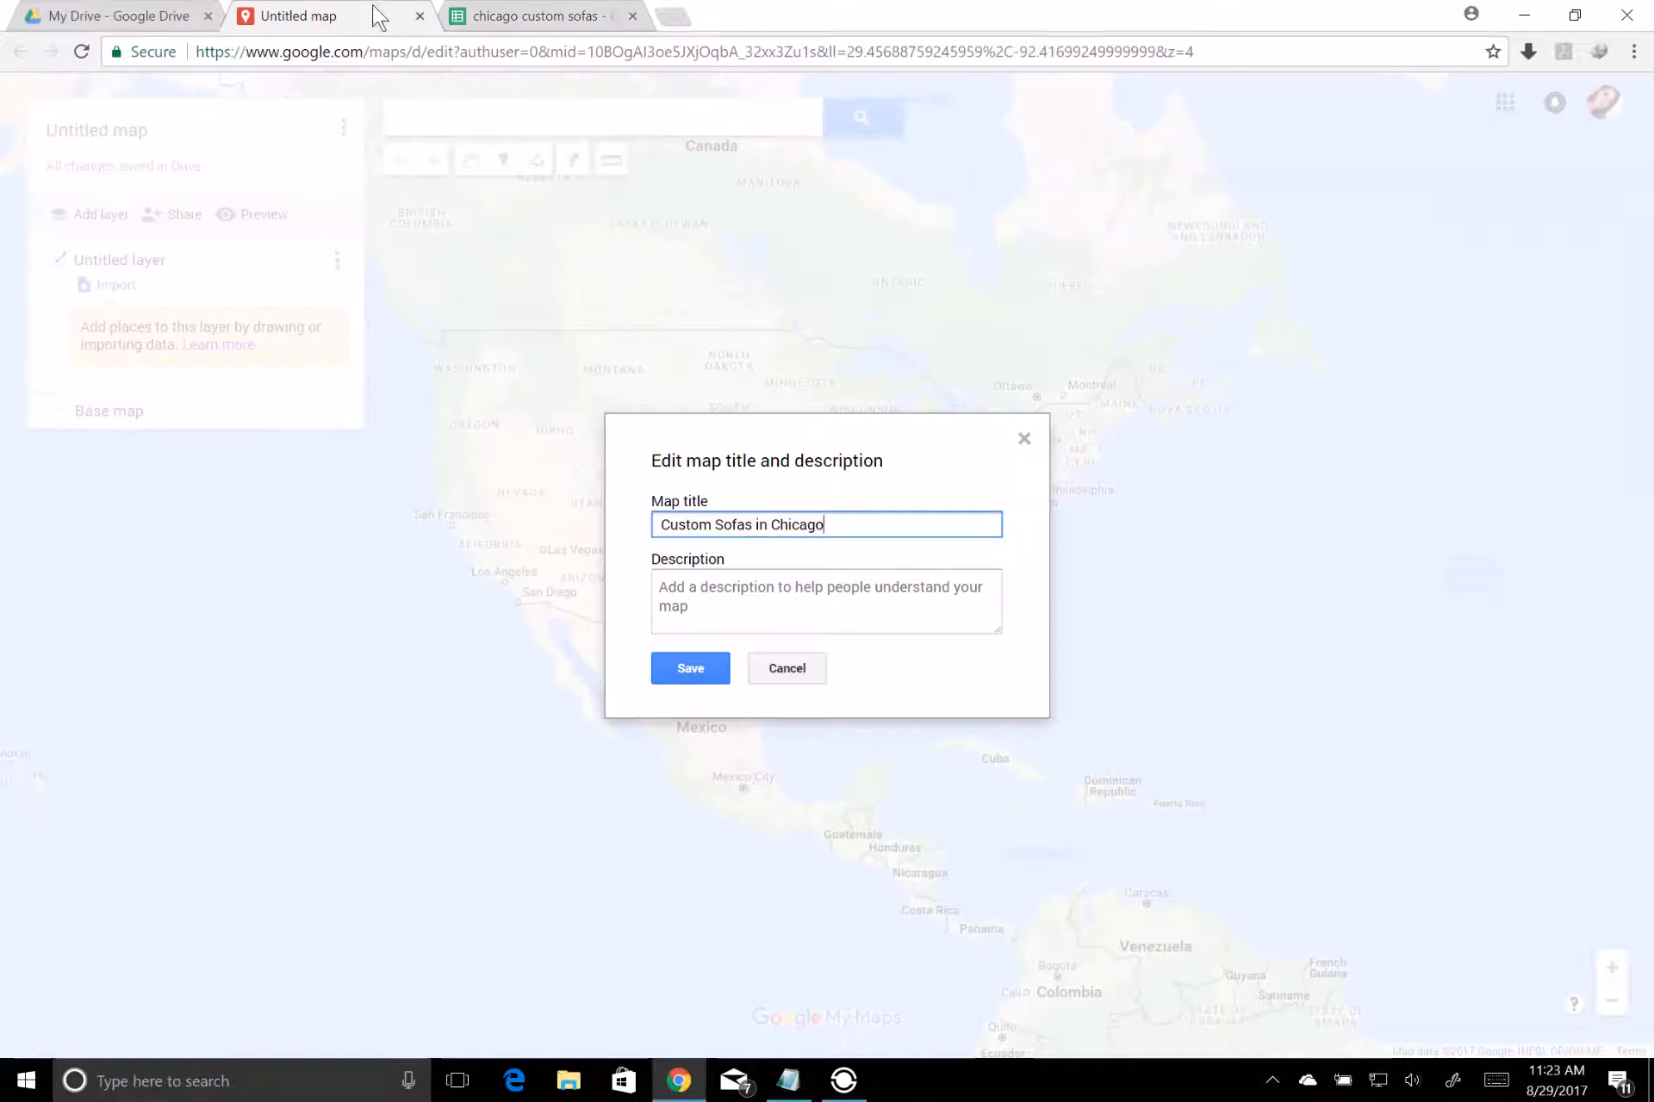
click(677, 586)
key(ctrl+v)
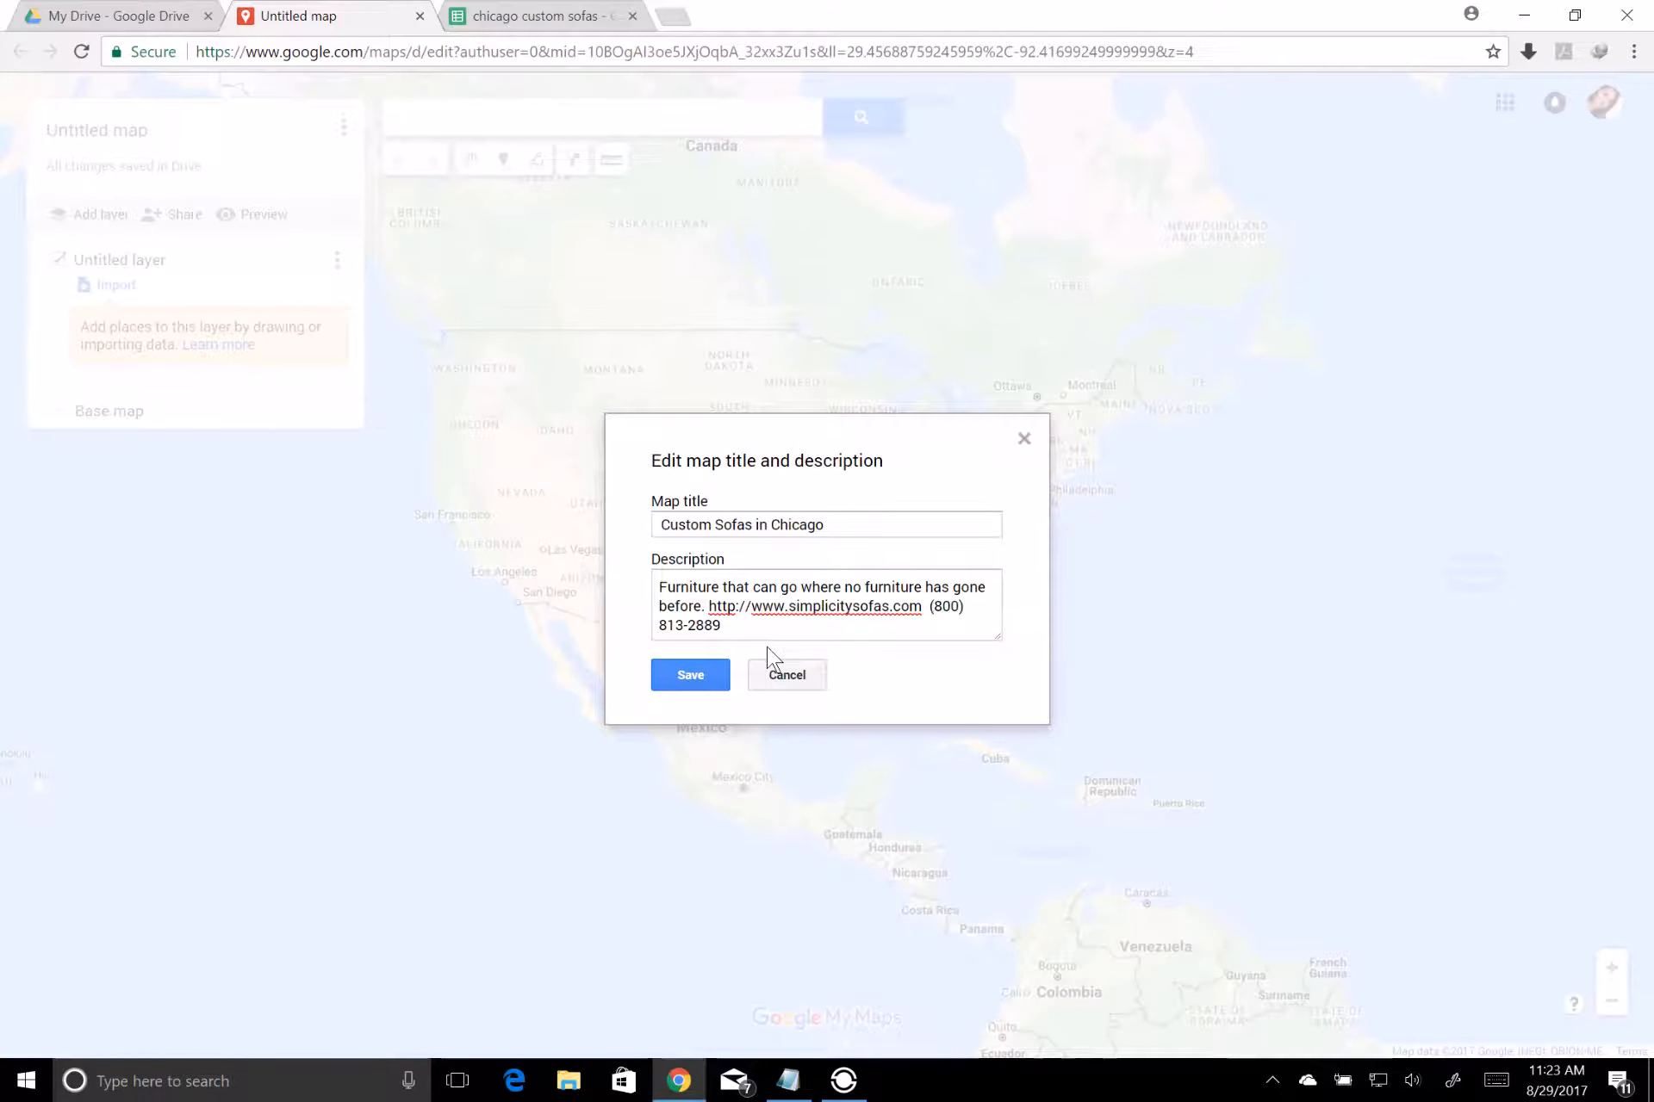
click(690, 677)
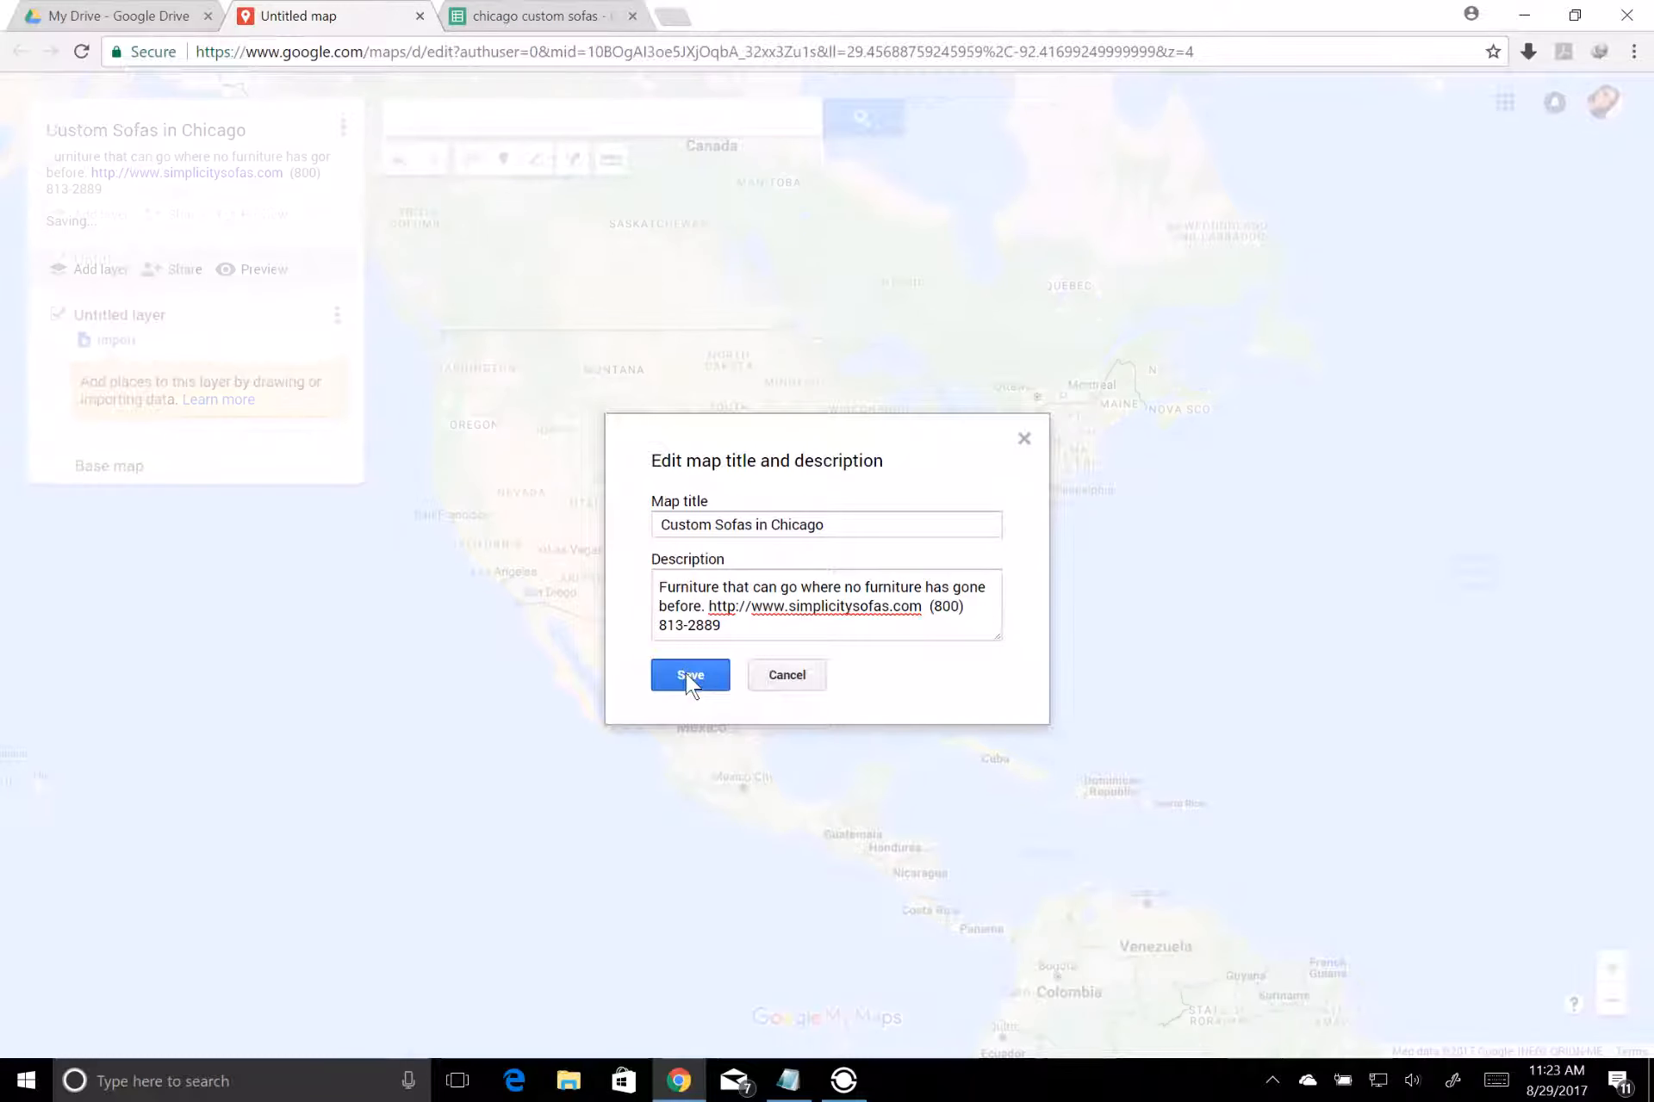
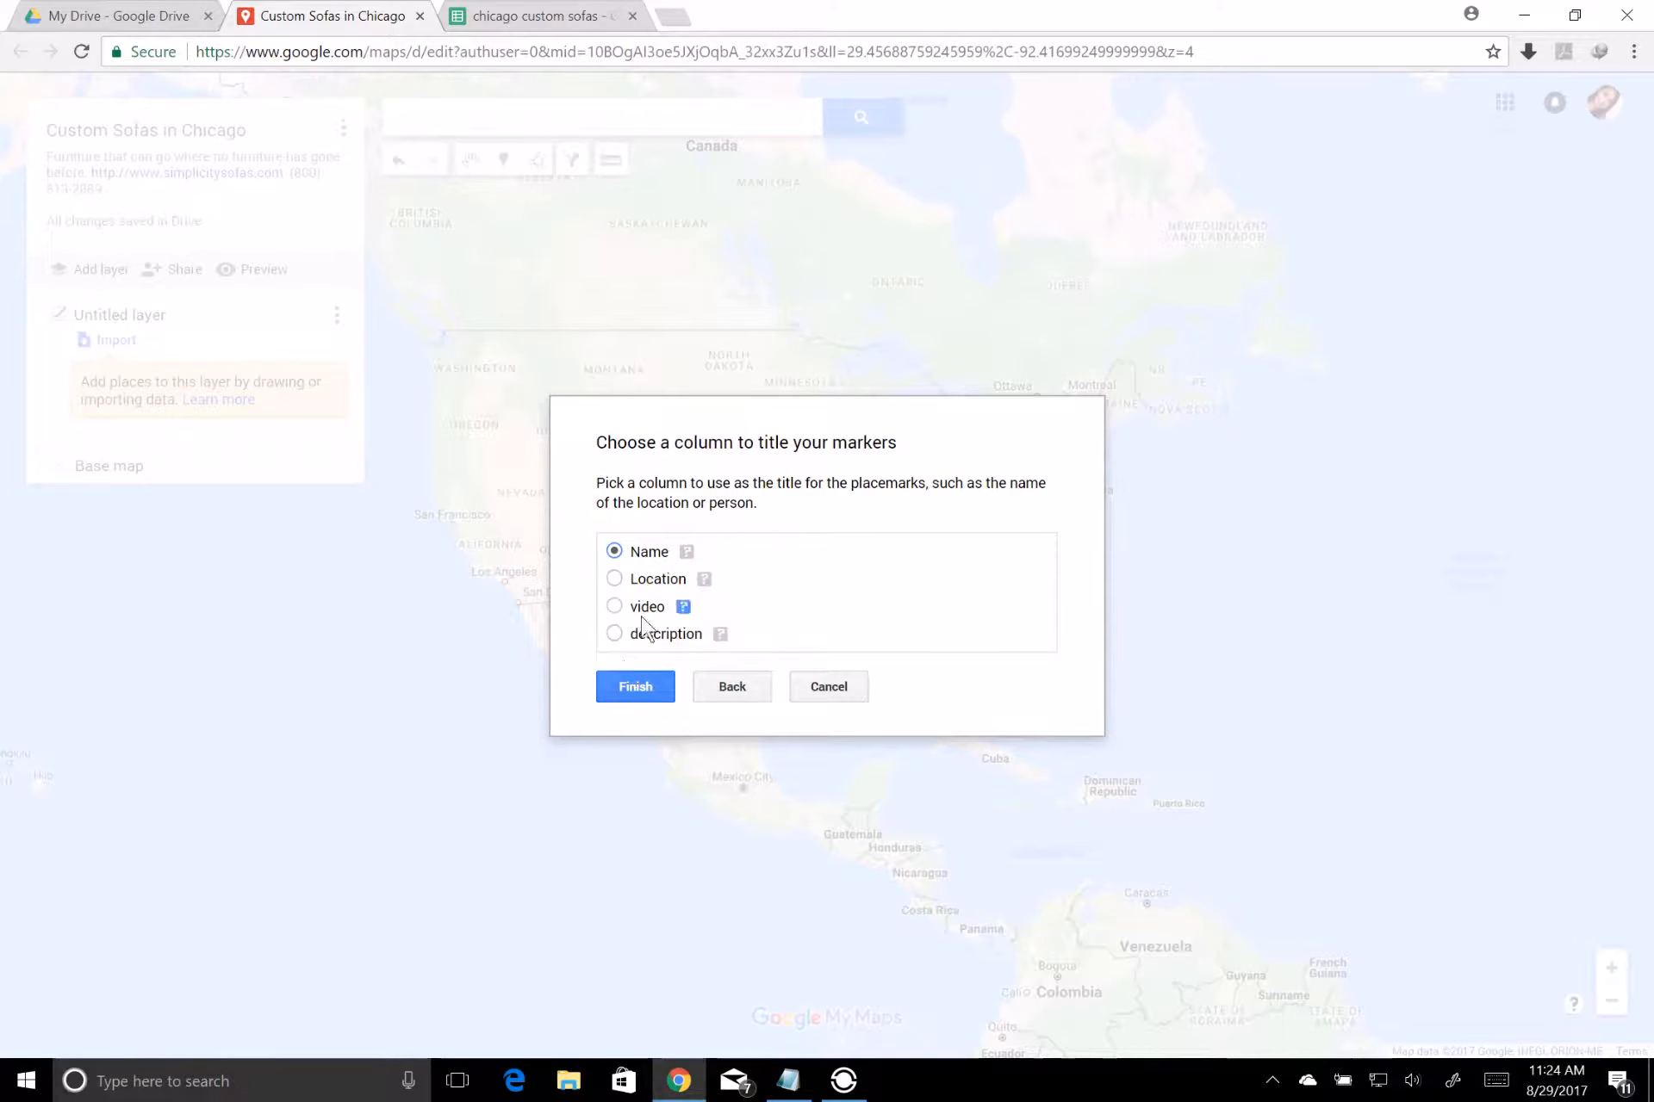
Finish importing the chicago custom sofas sheet into the untitled layer, using the Name column as the marker titles
click(636, 689)
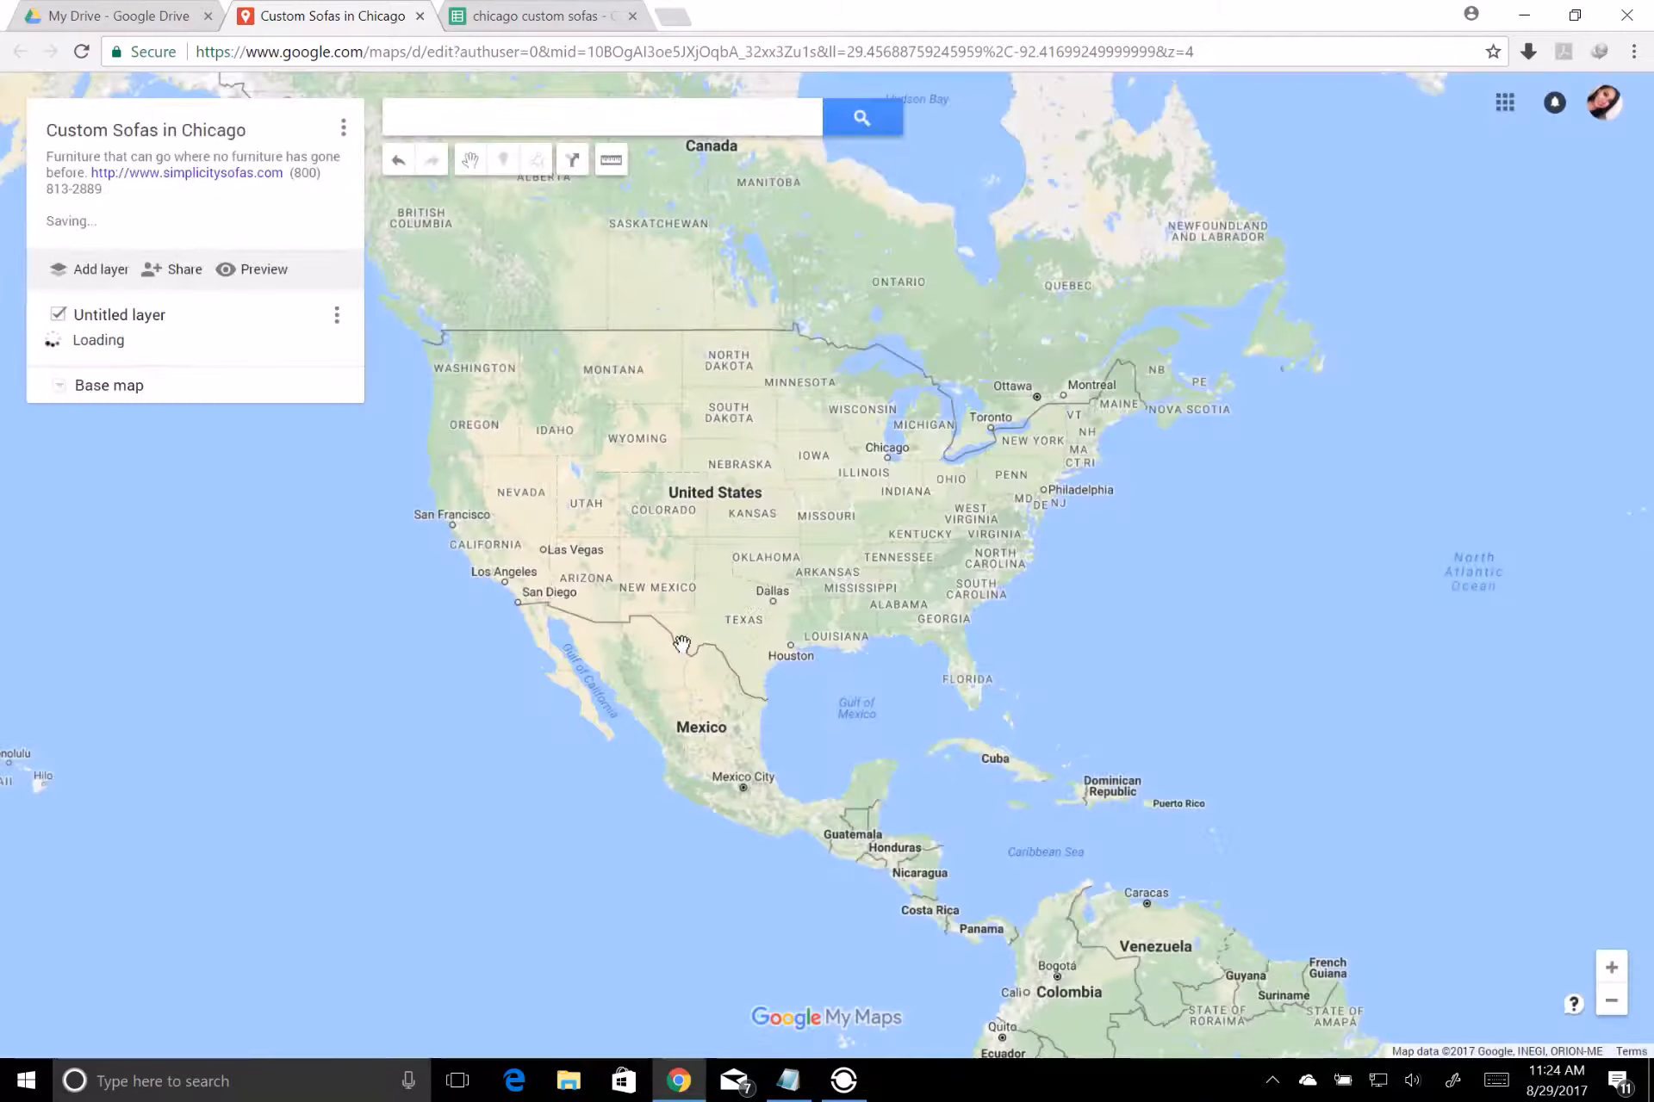
double_click(869, 553)
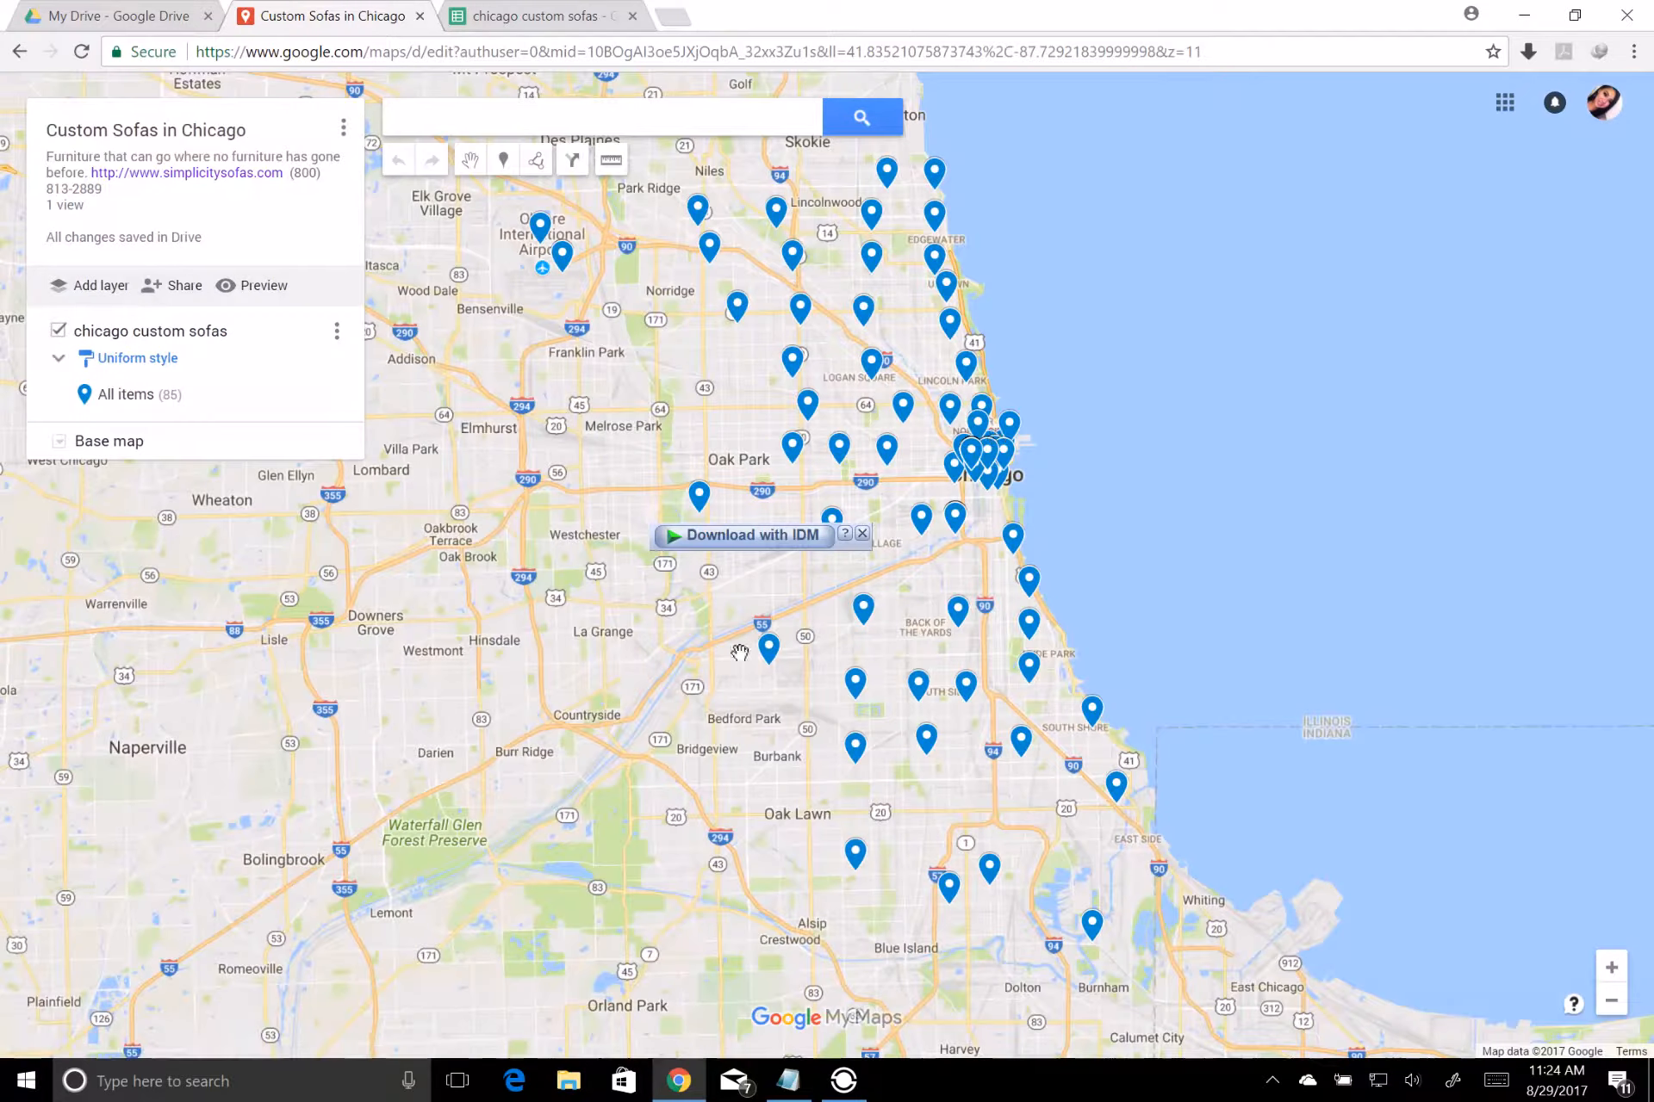
Examine the location, video and description details of several imported markers around Chicago
click(1610, 1004)
click(1610, 1002)
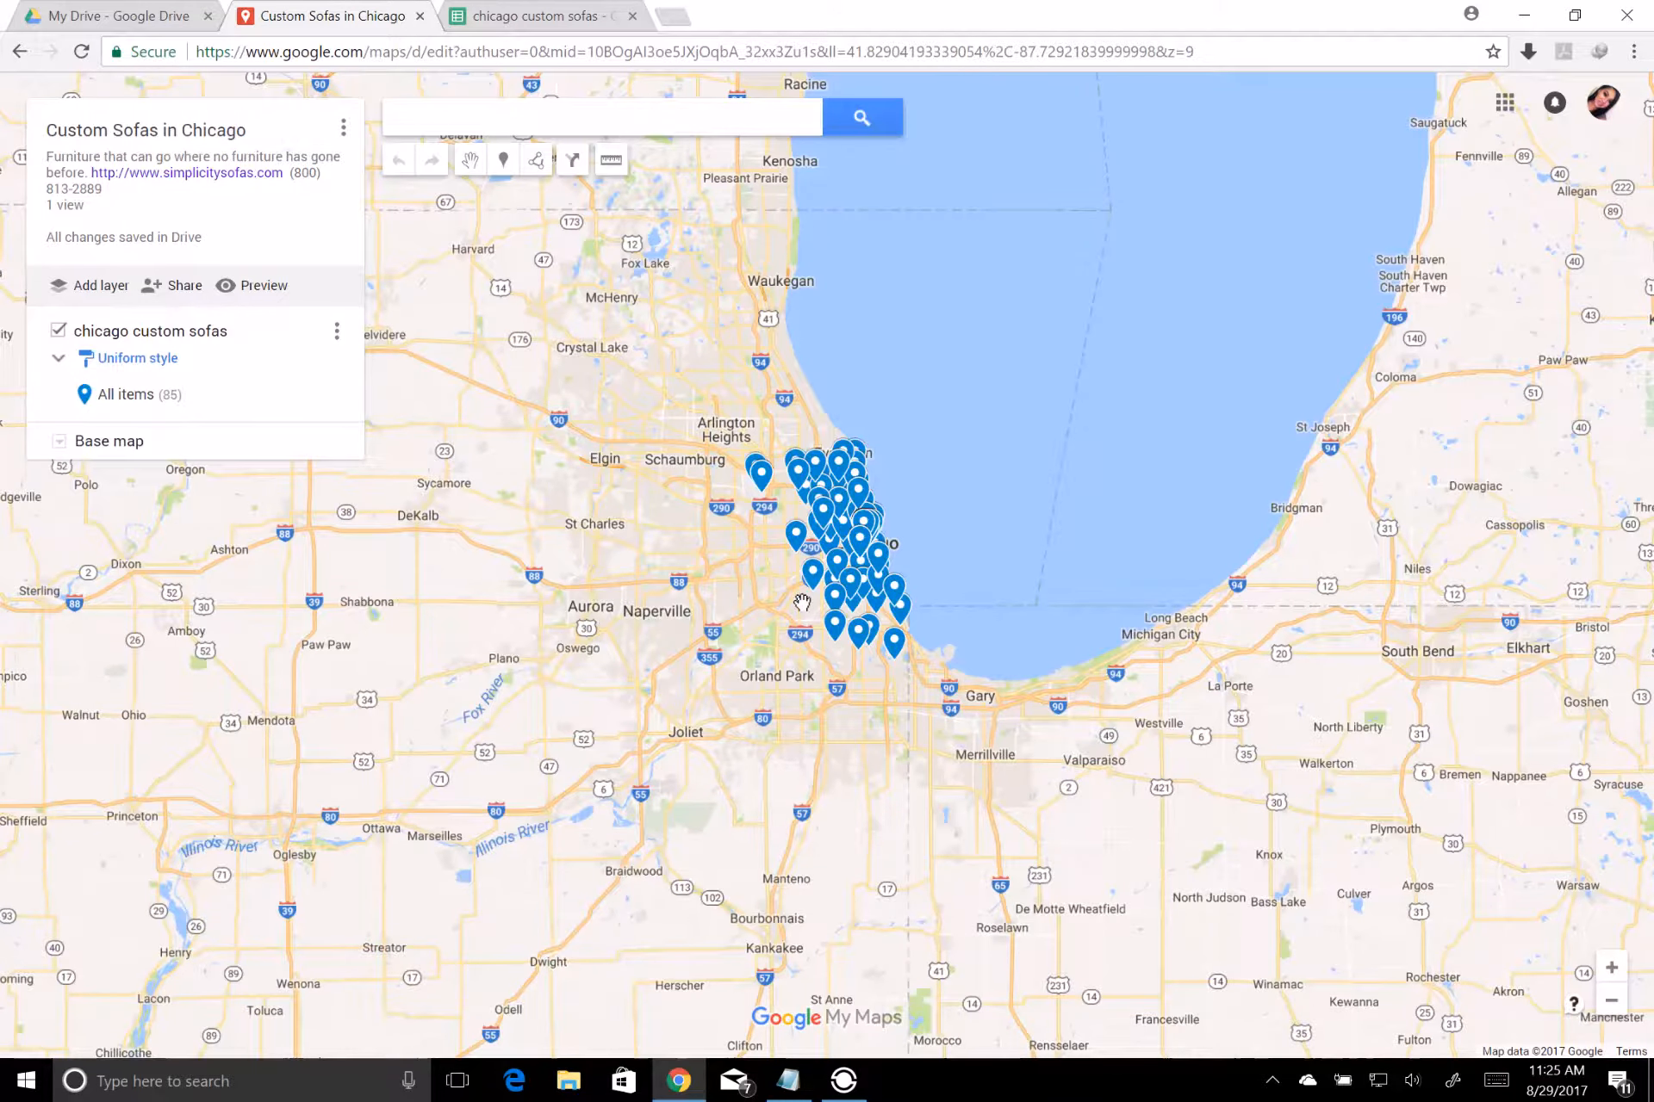
click(833, 596)
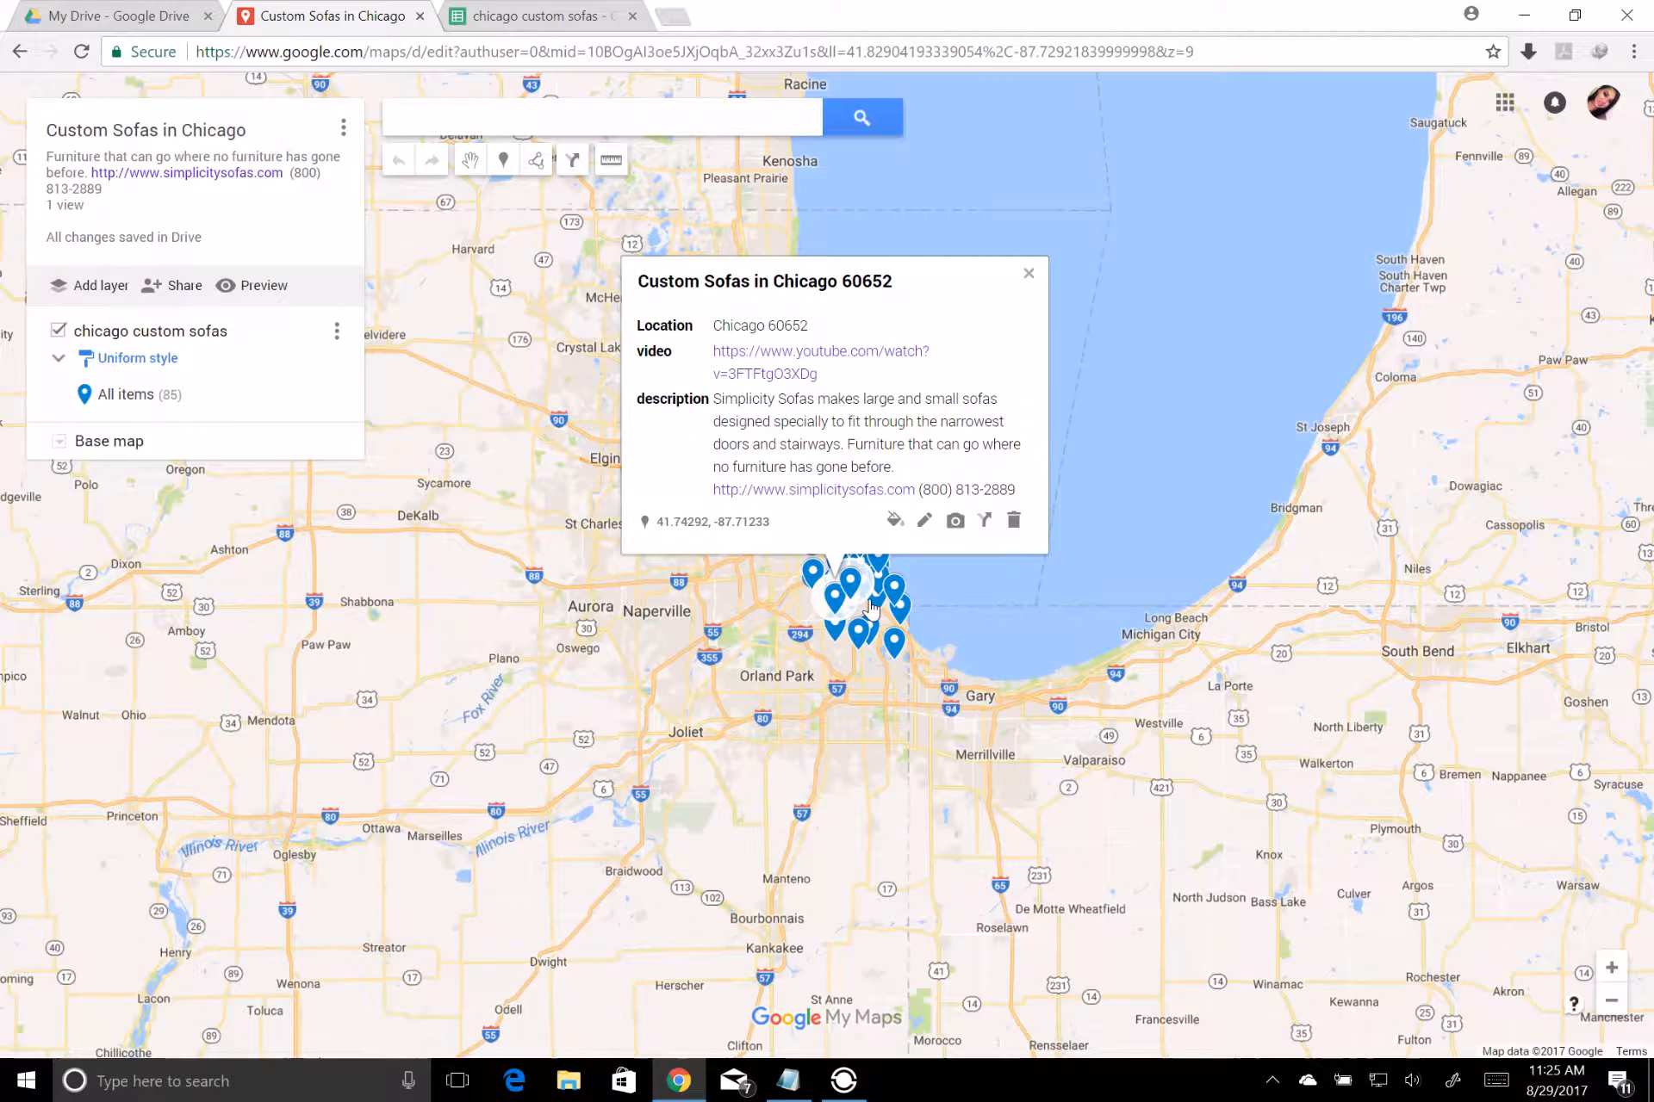
click(893, 586)
click(877, 577)
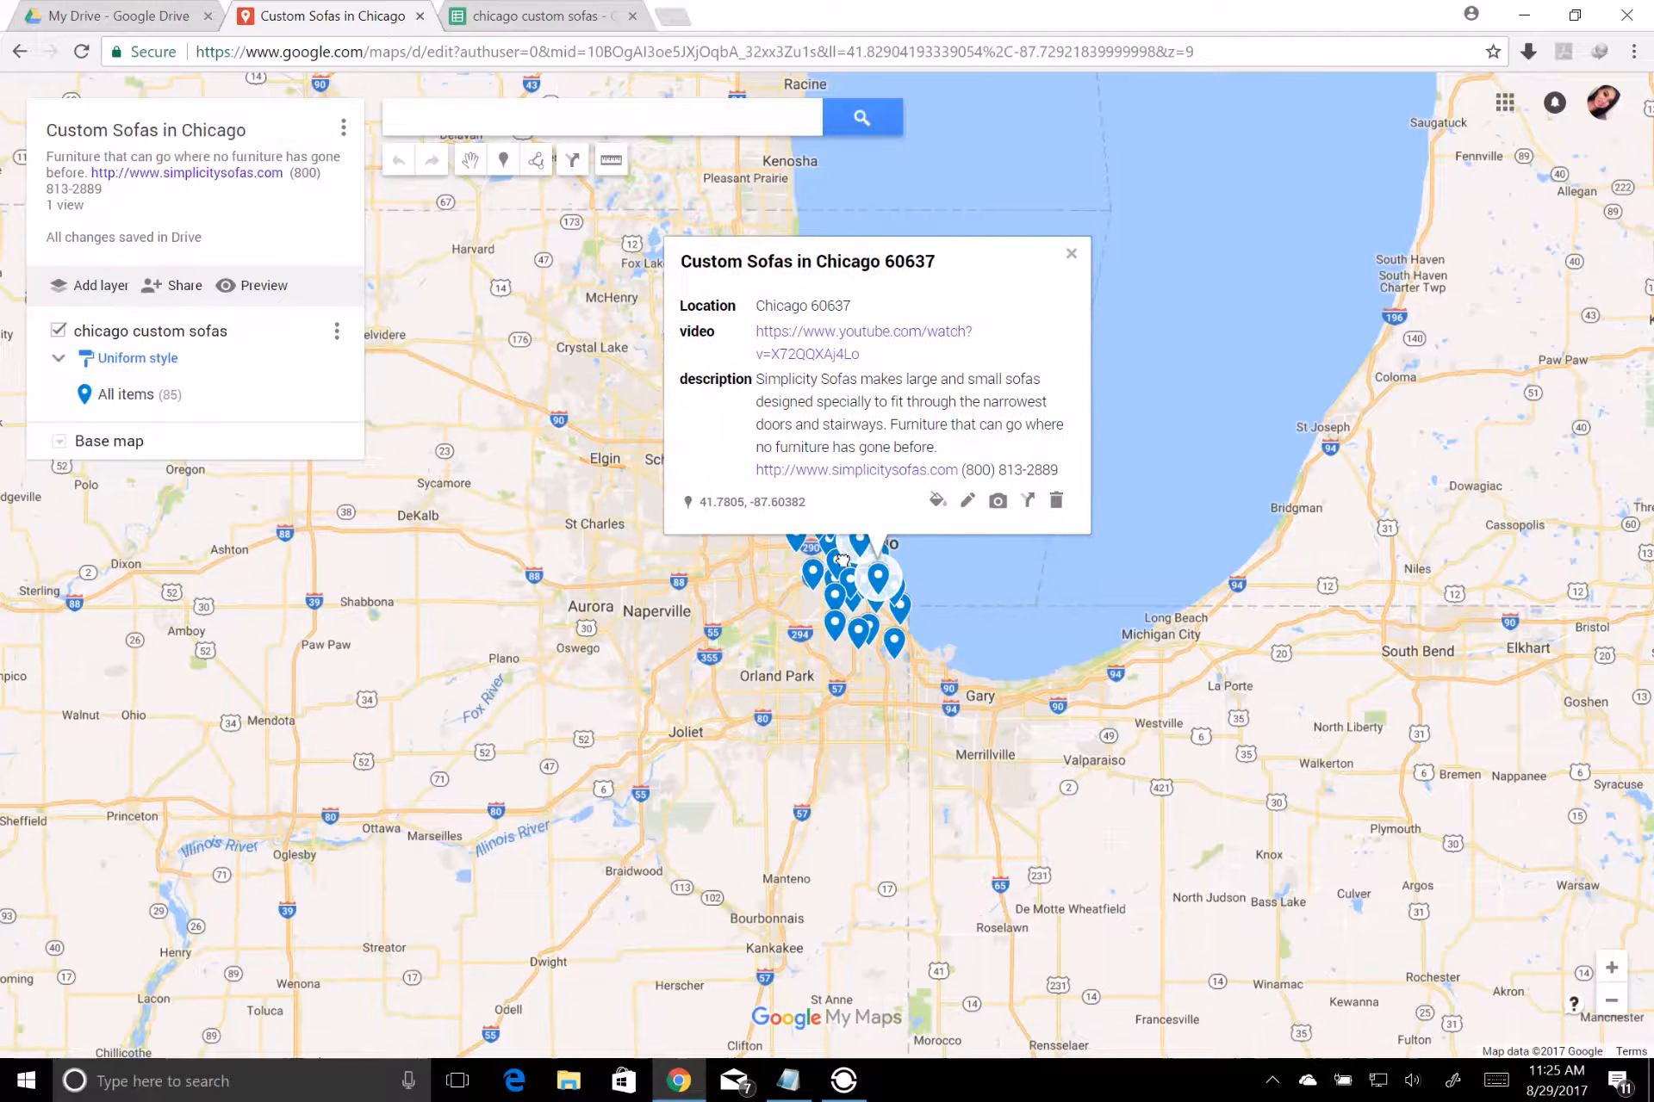
click(858, 542)
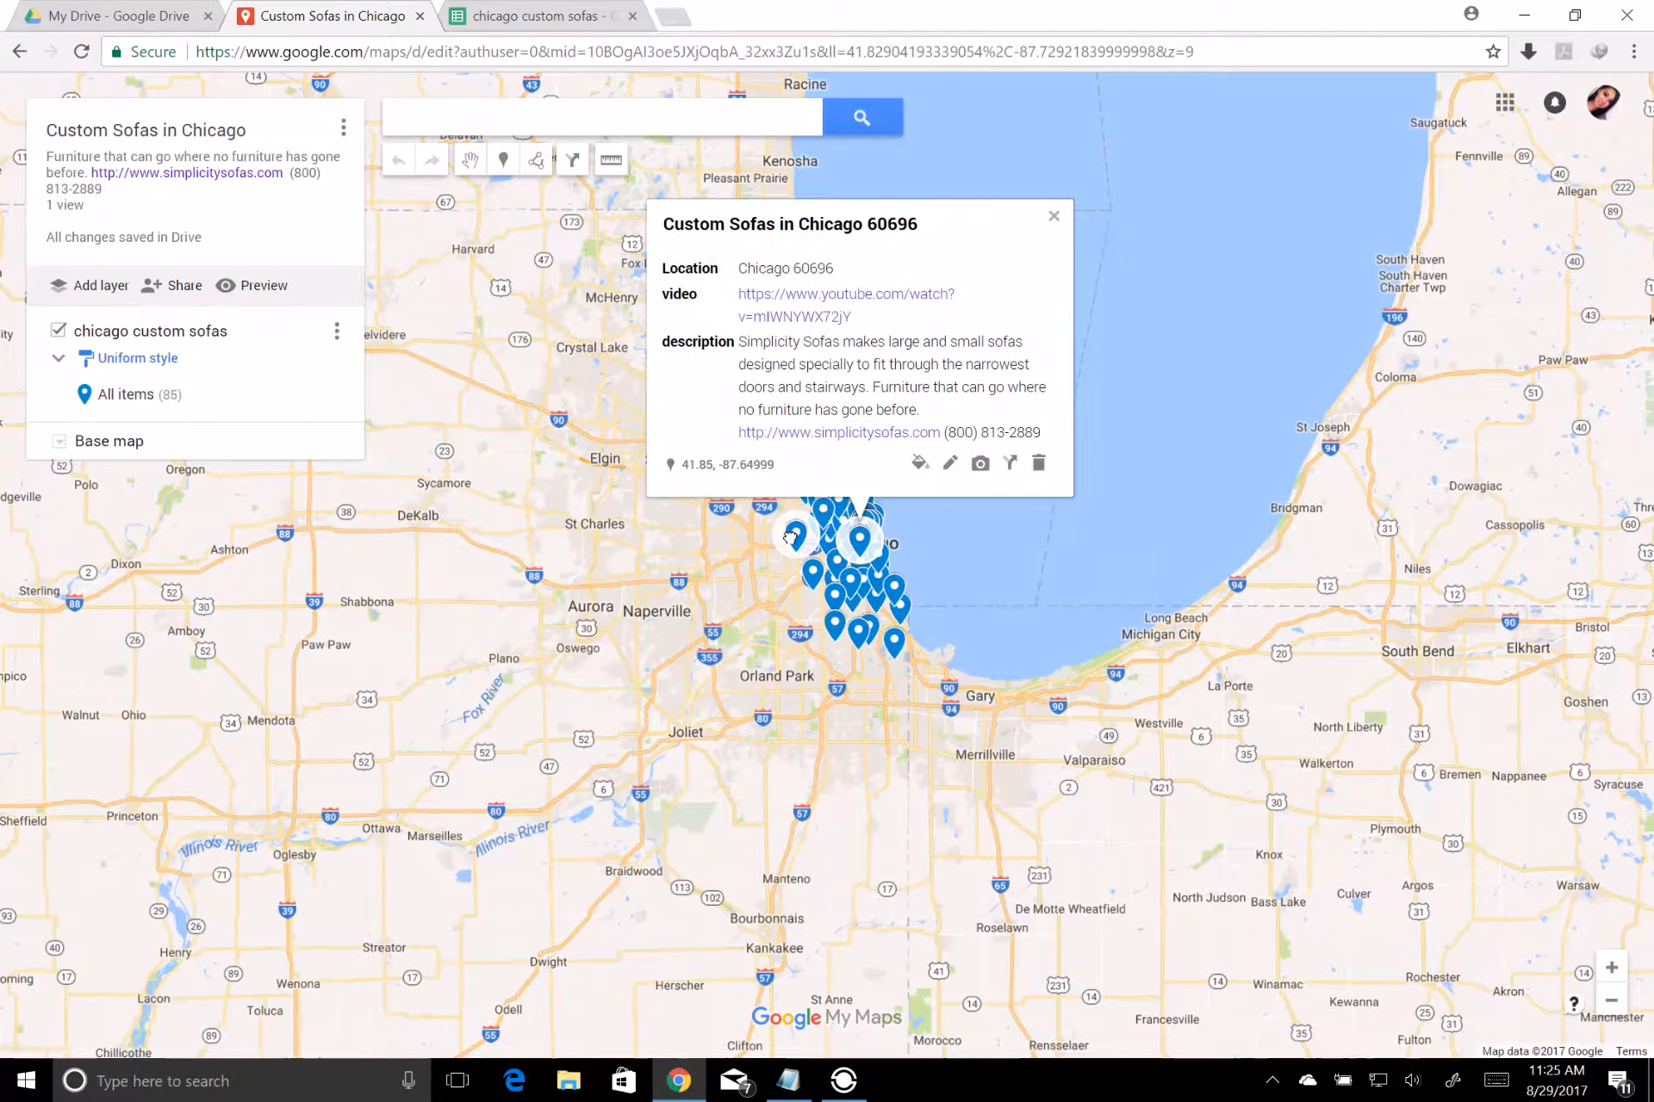
click(790, 538)
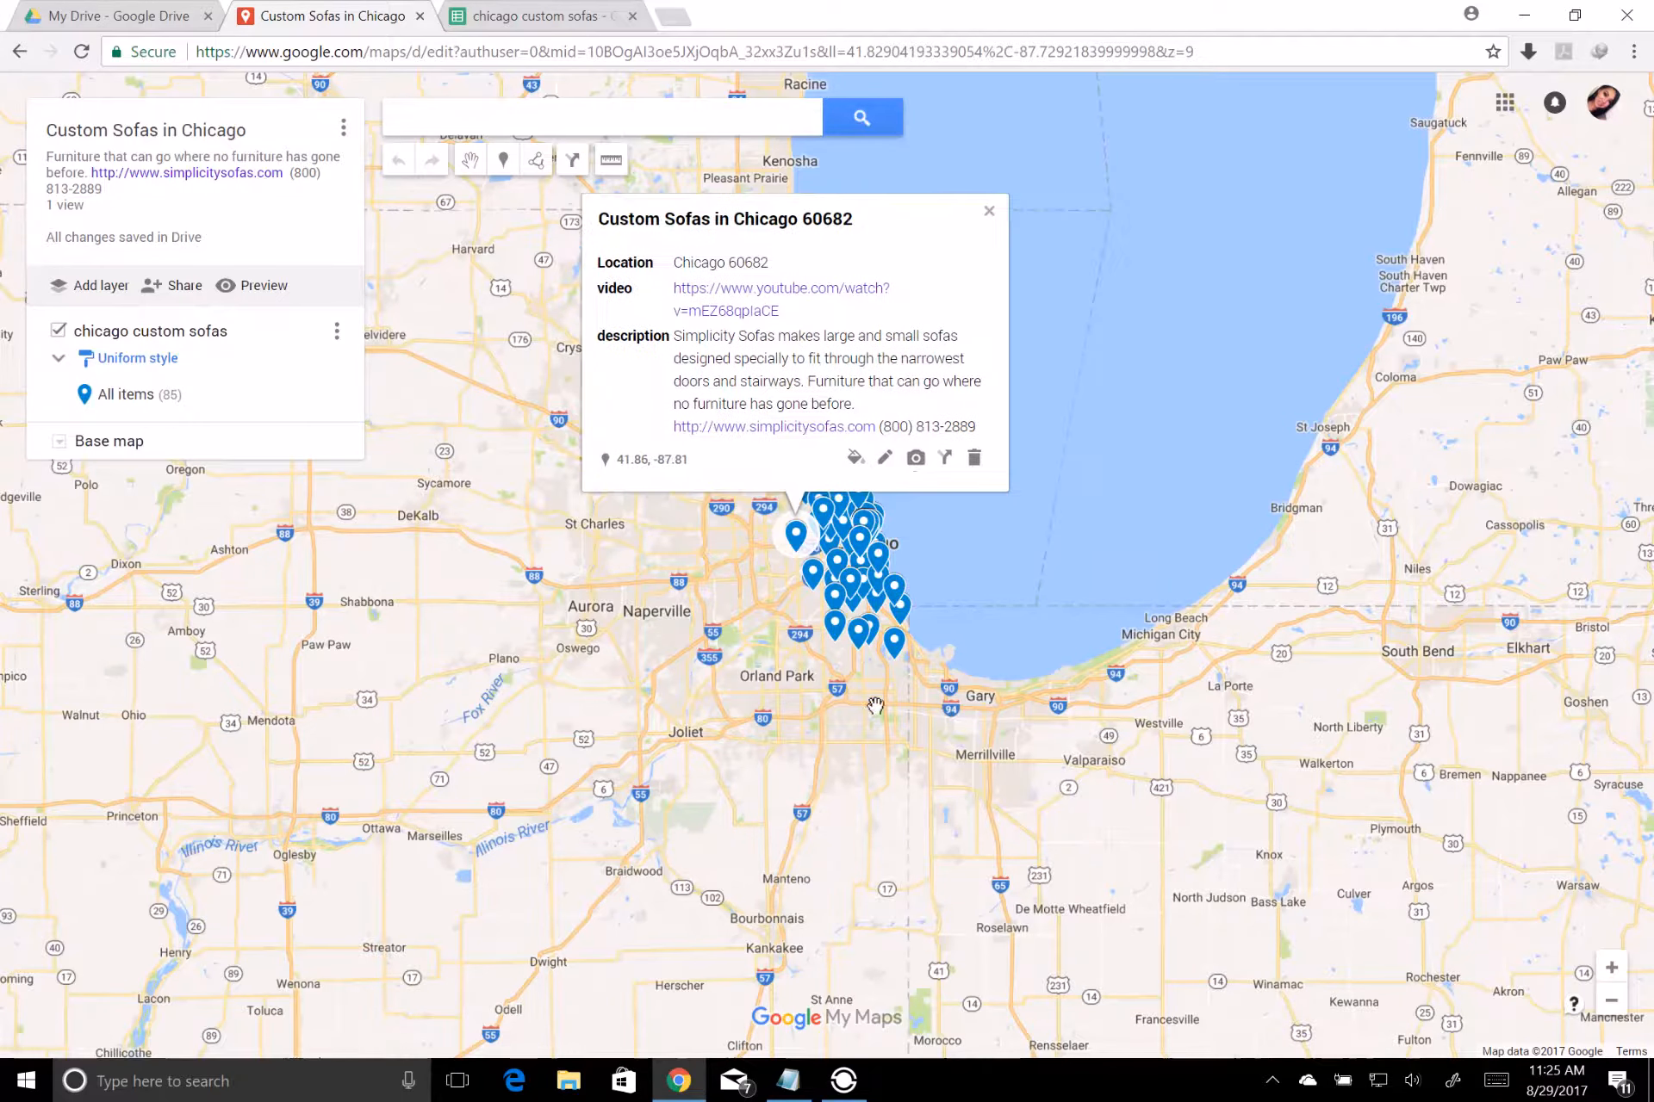
click(991, 213)
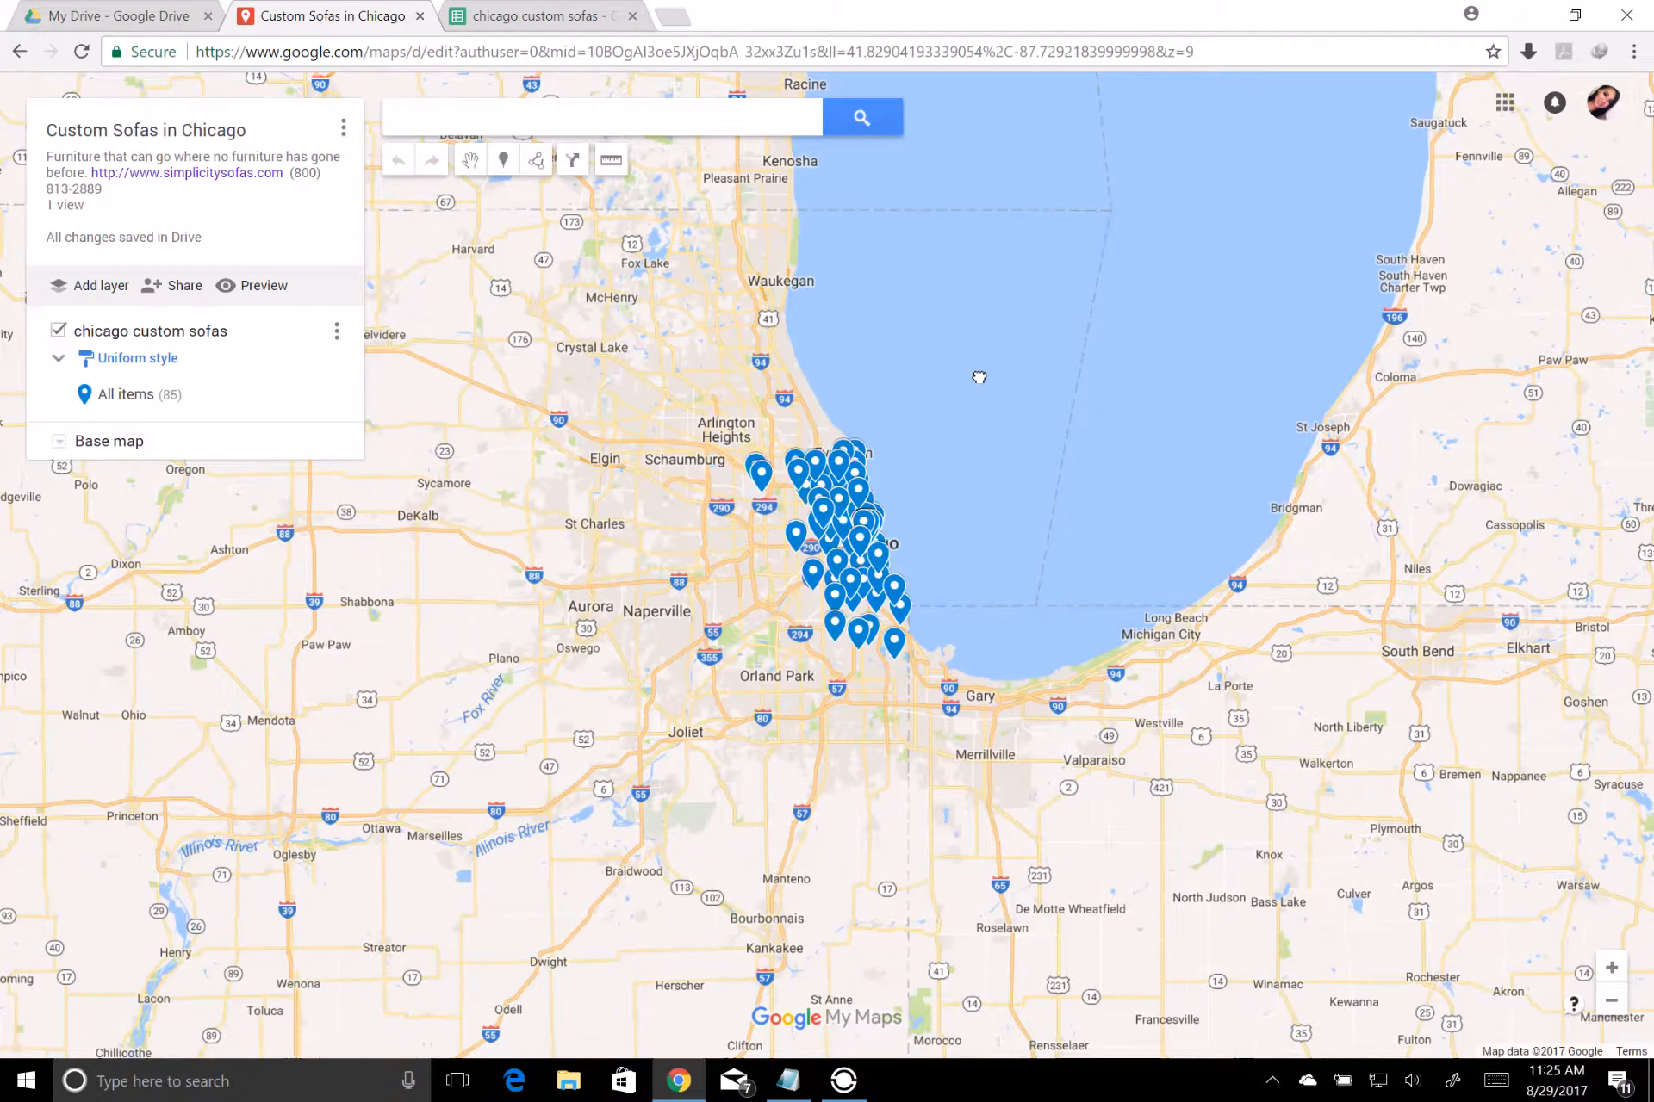
View the details of the Chicago 60634 marker and the sources available for adding an image or video to it
scroll(979, 377, up, 1)
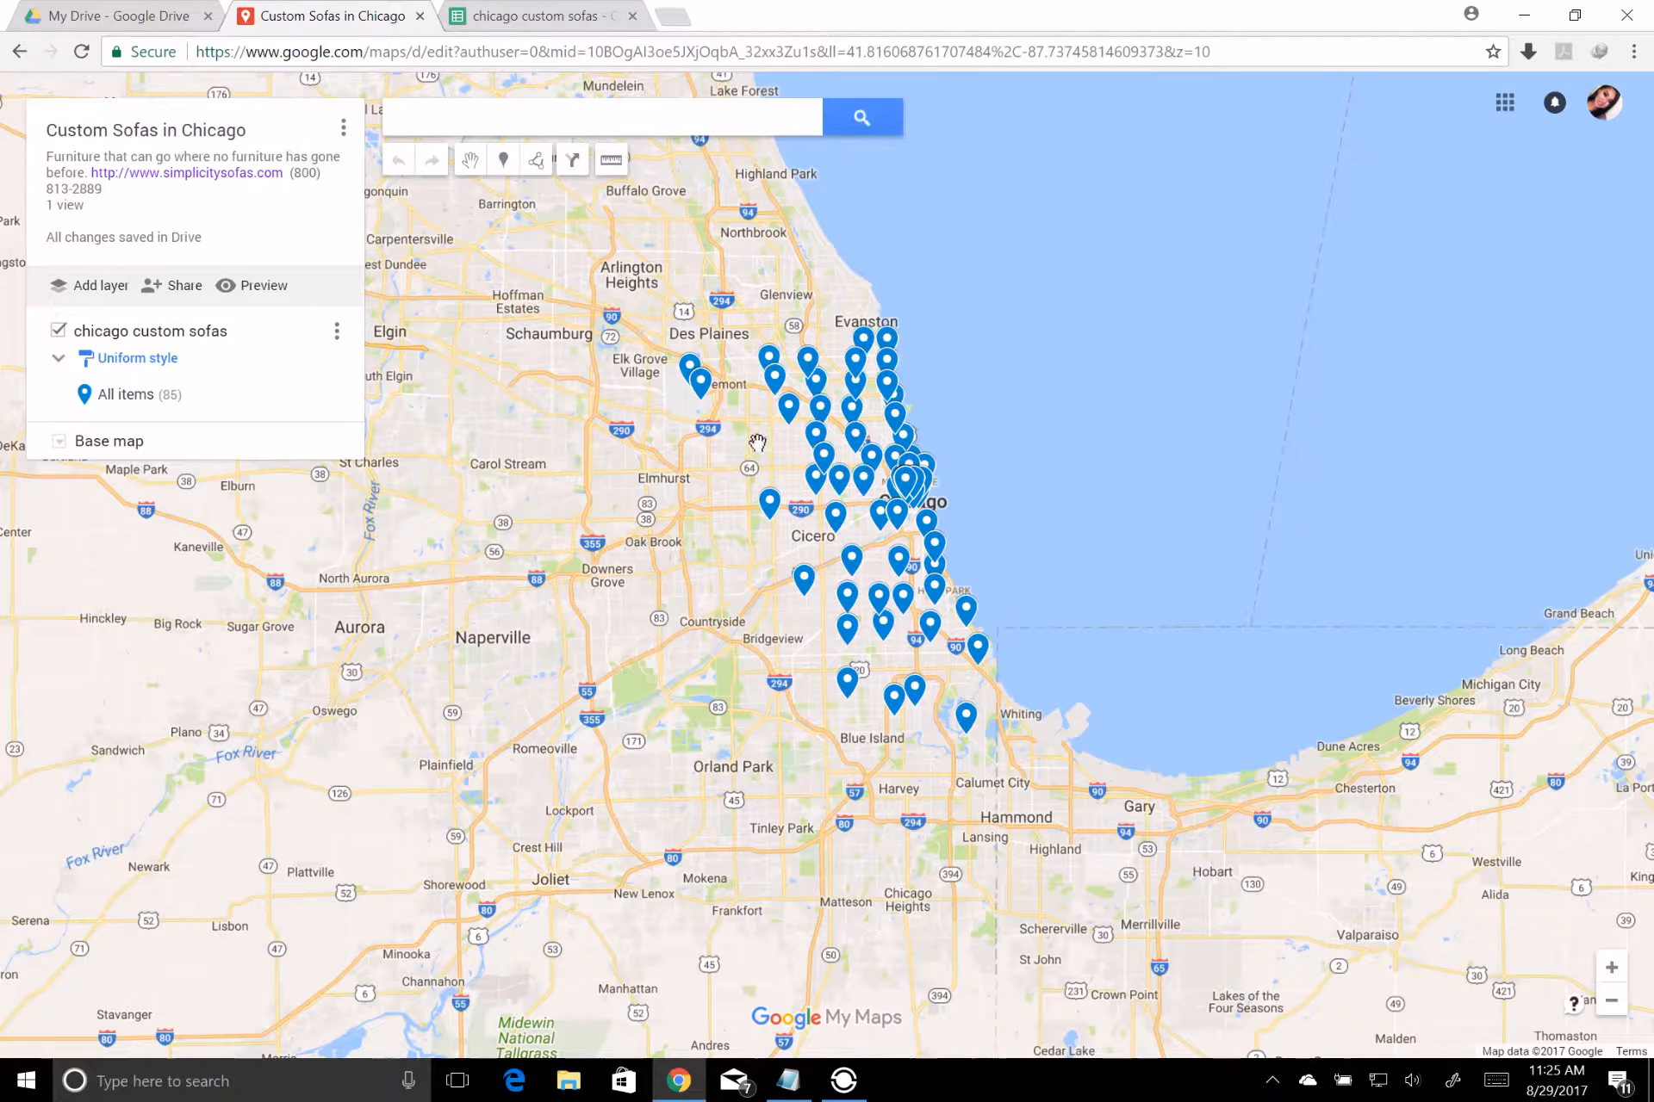
click(786, 415)
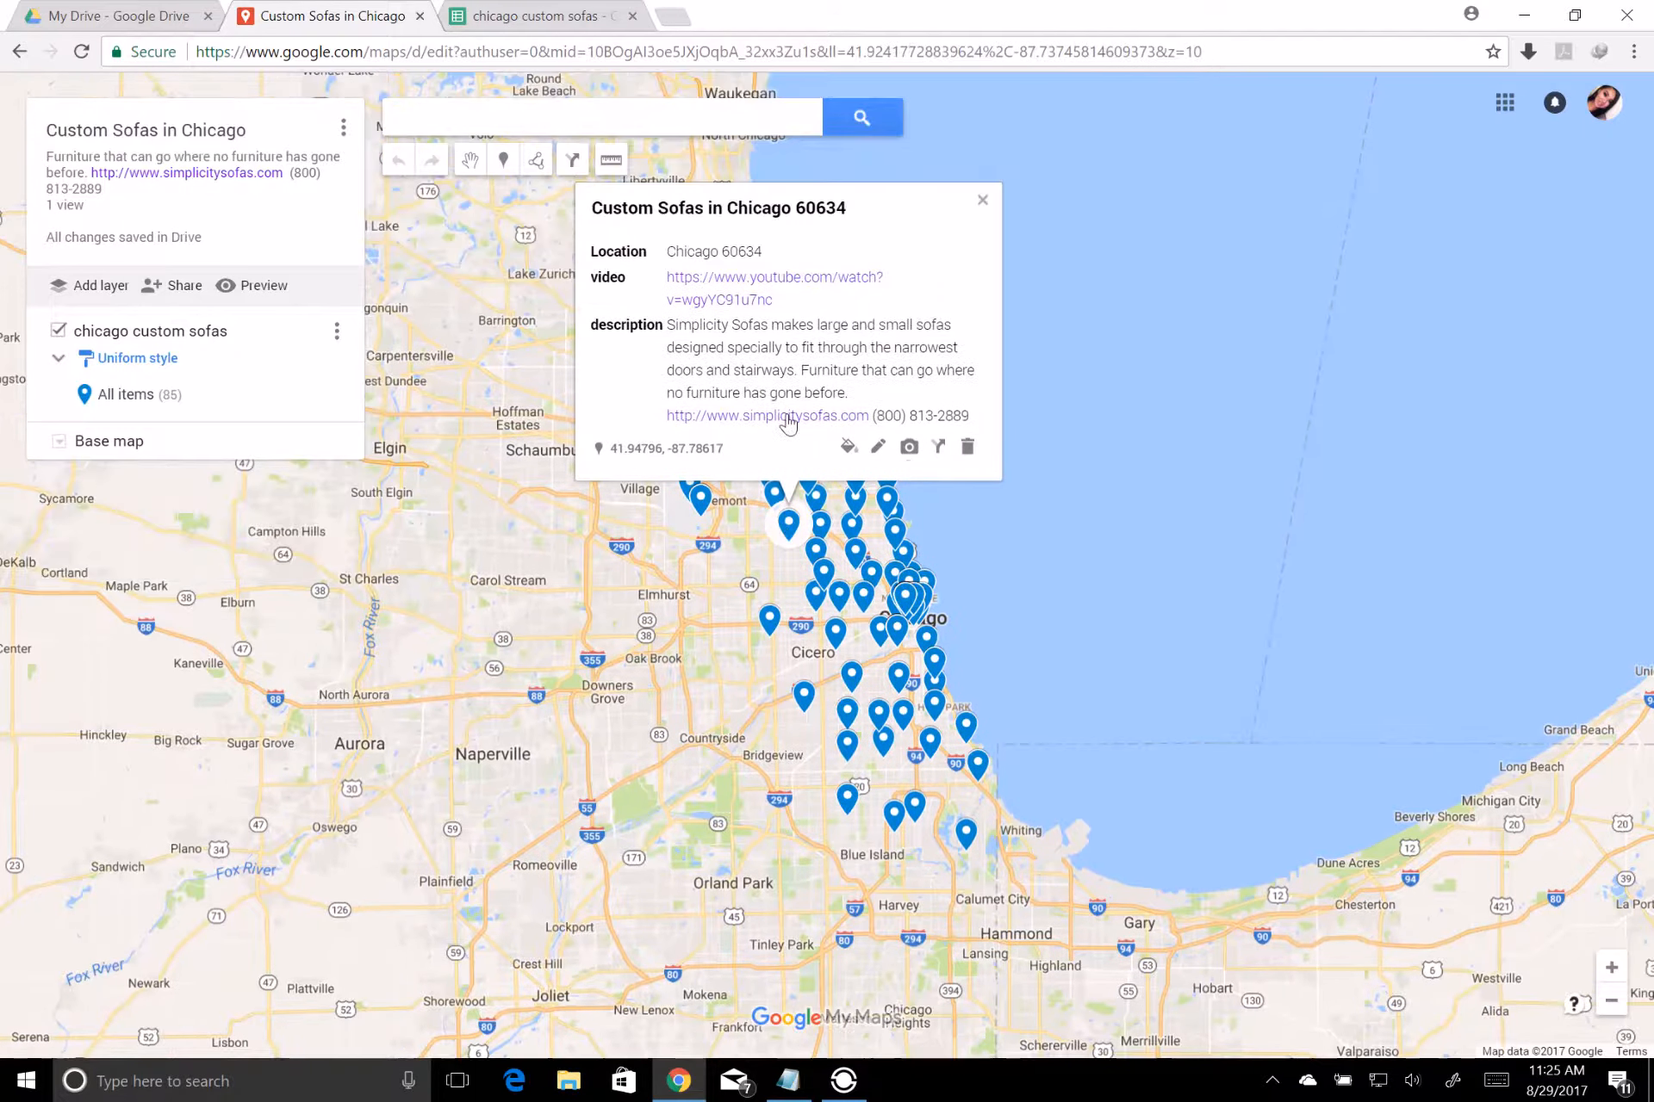
click(906, 447)
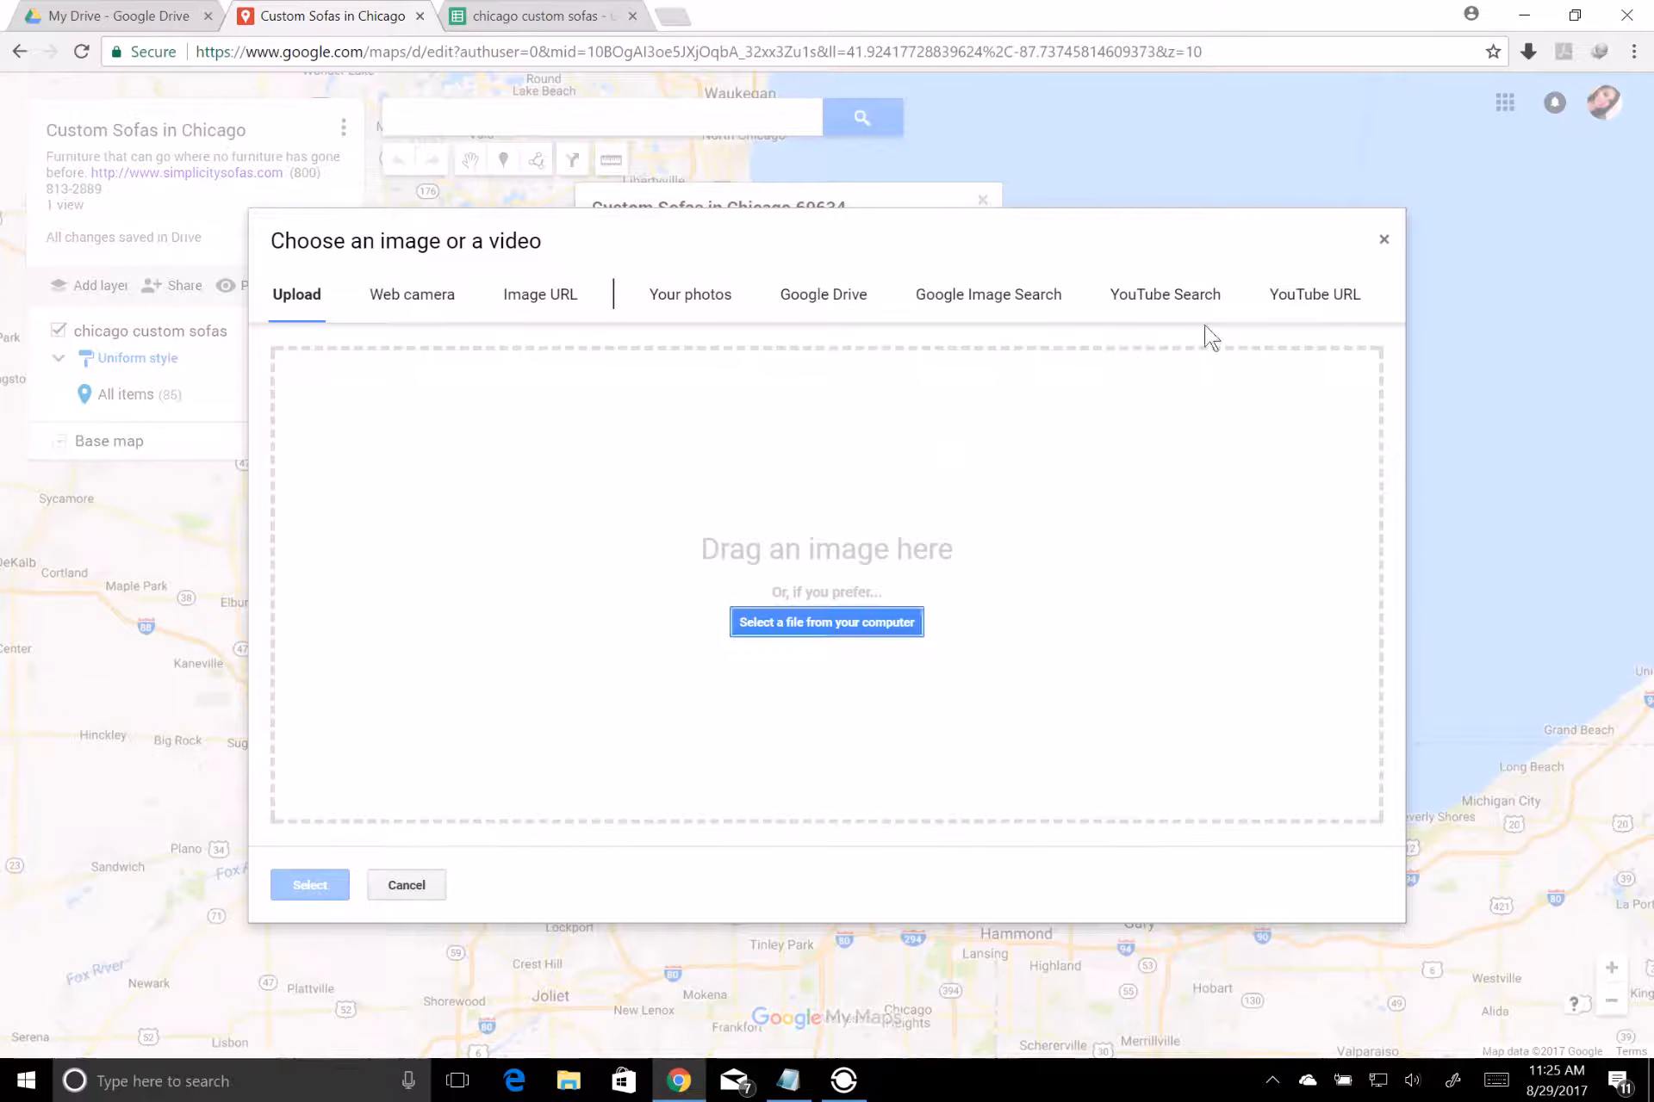
click(1385, 242)
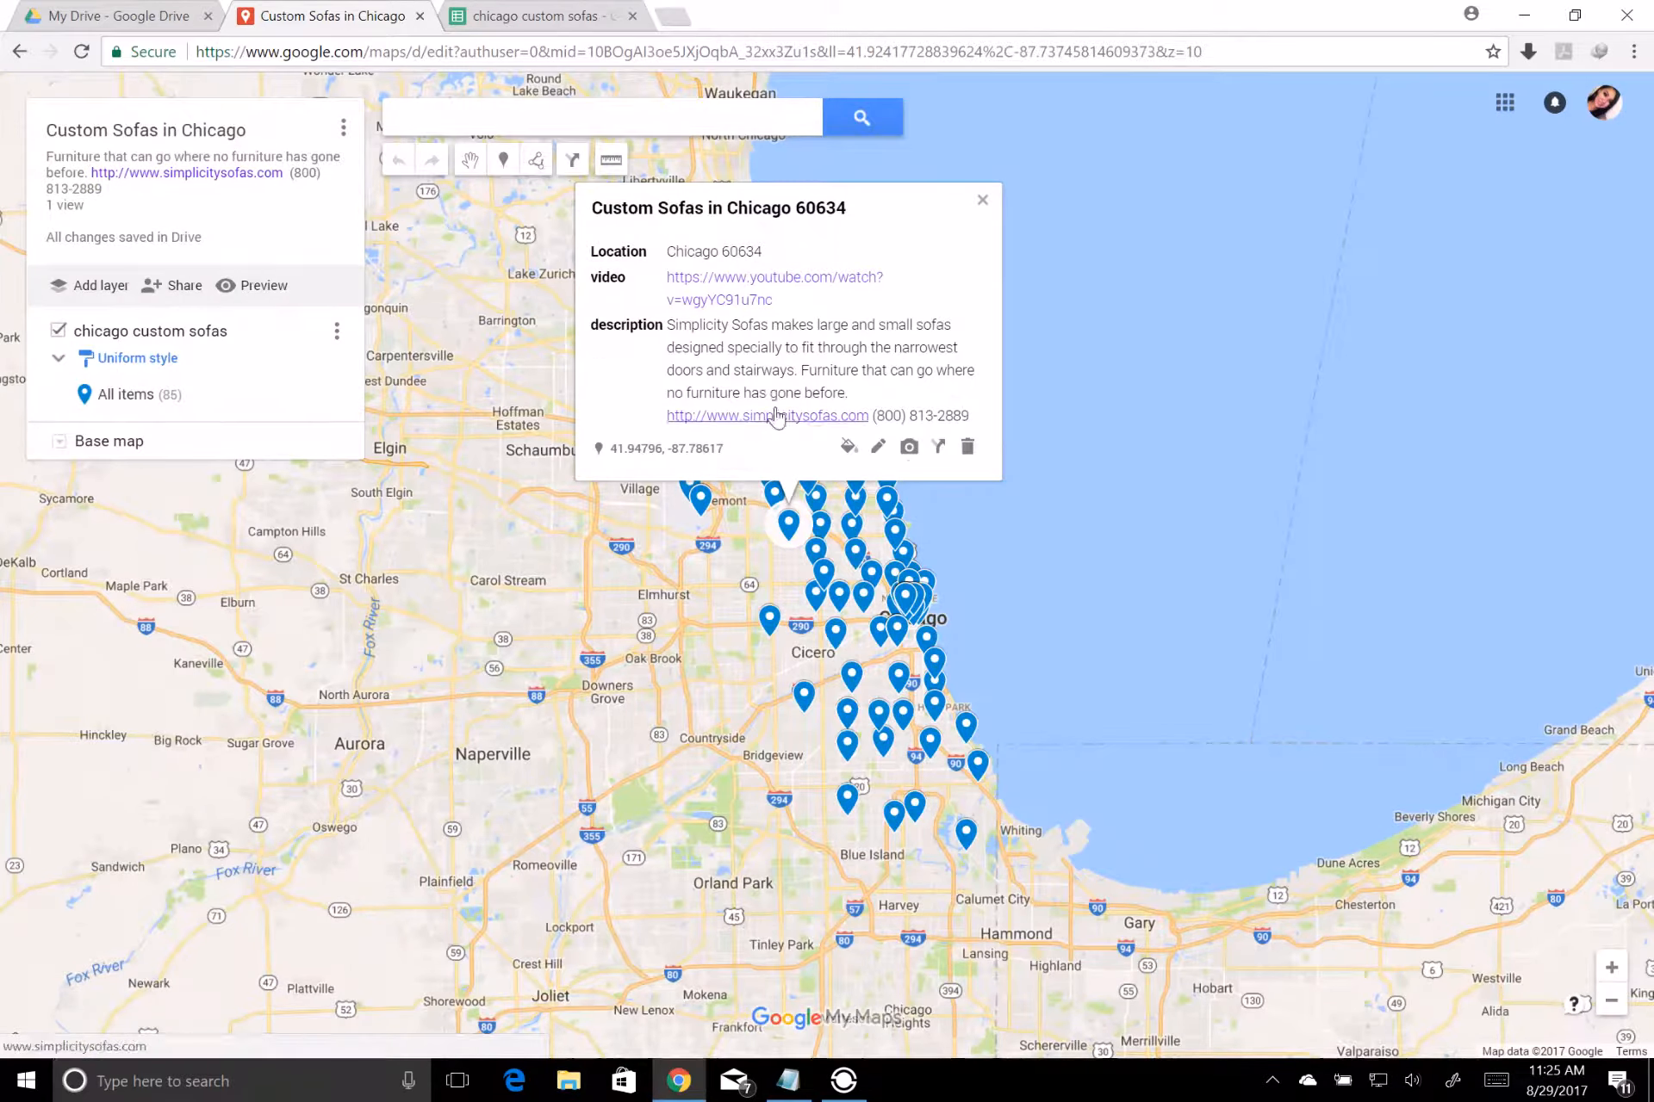
click(981, 203)
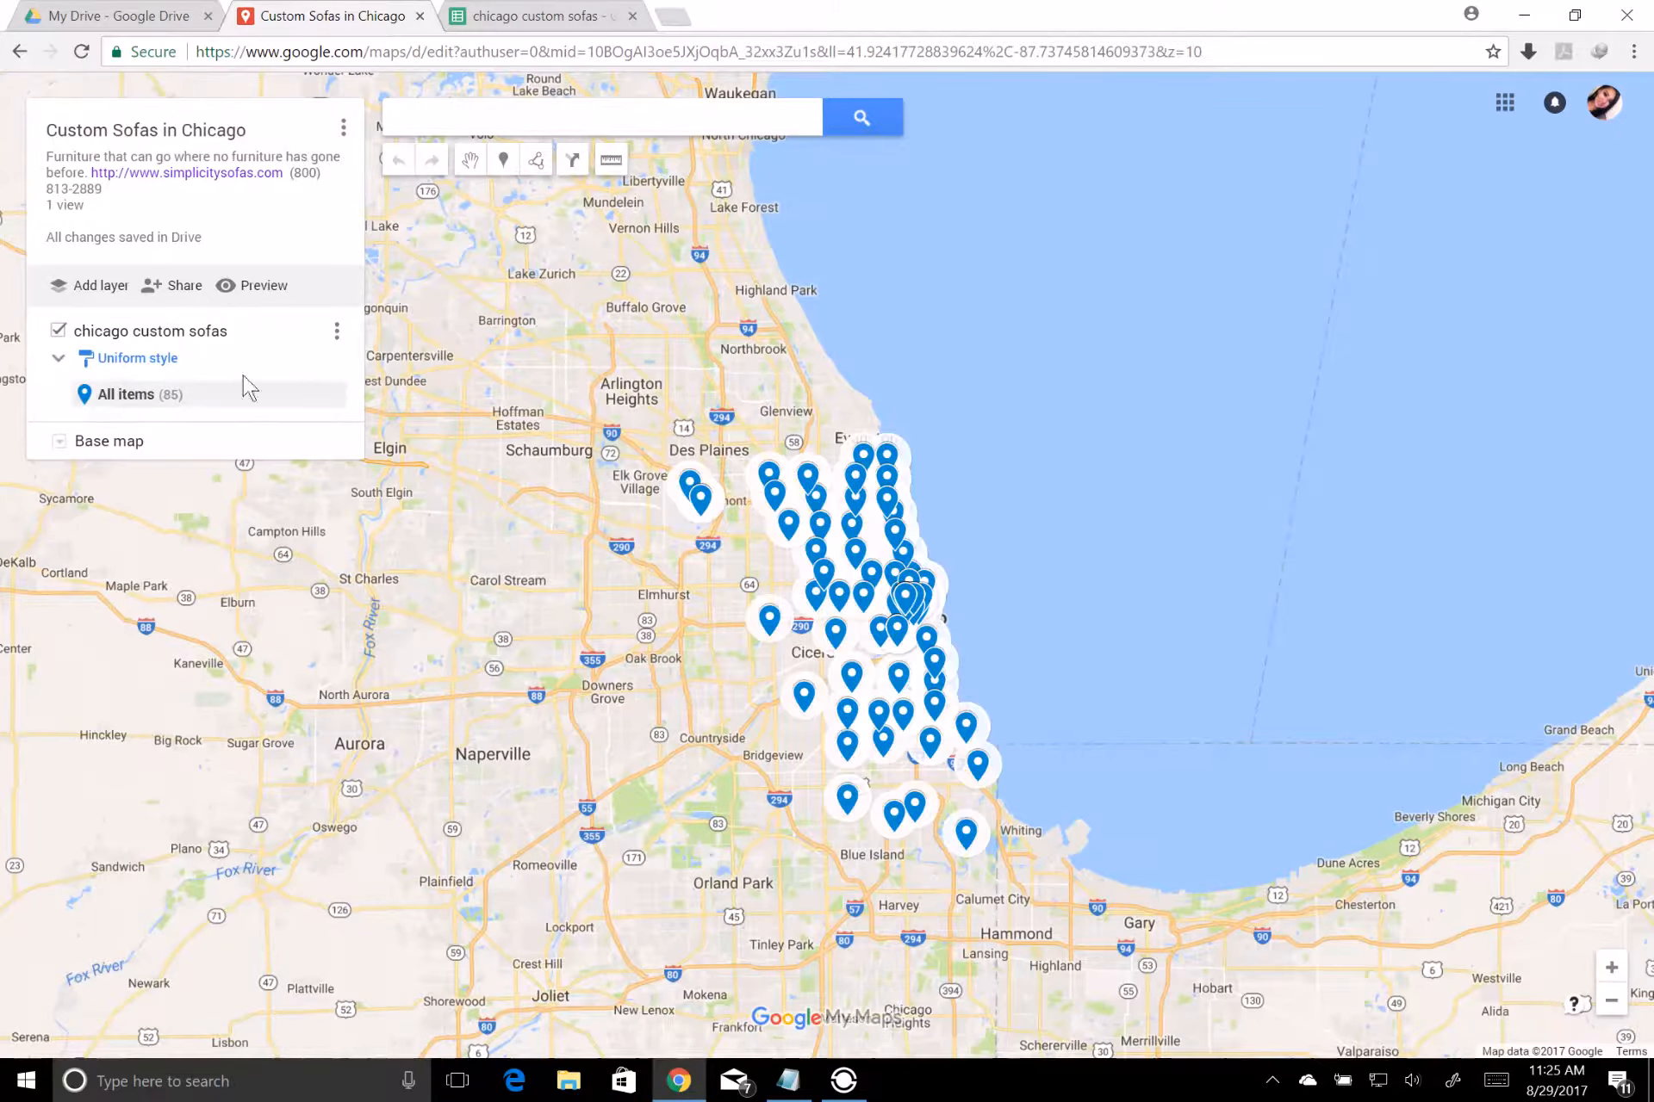
Group the places of the chicago custom sofas layer by the Name data column
click(147, 359)
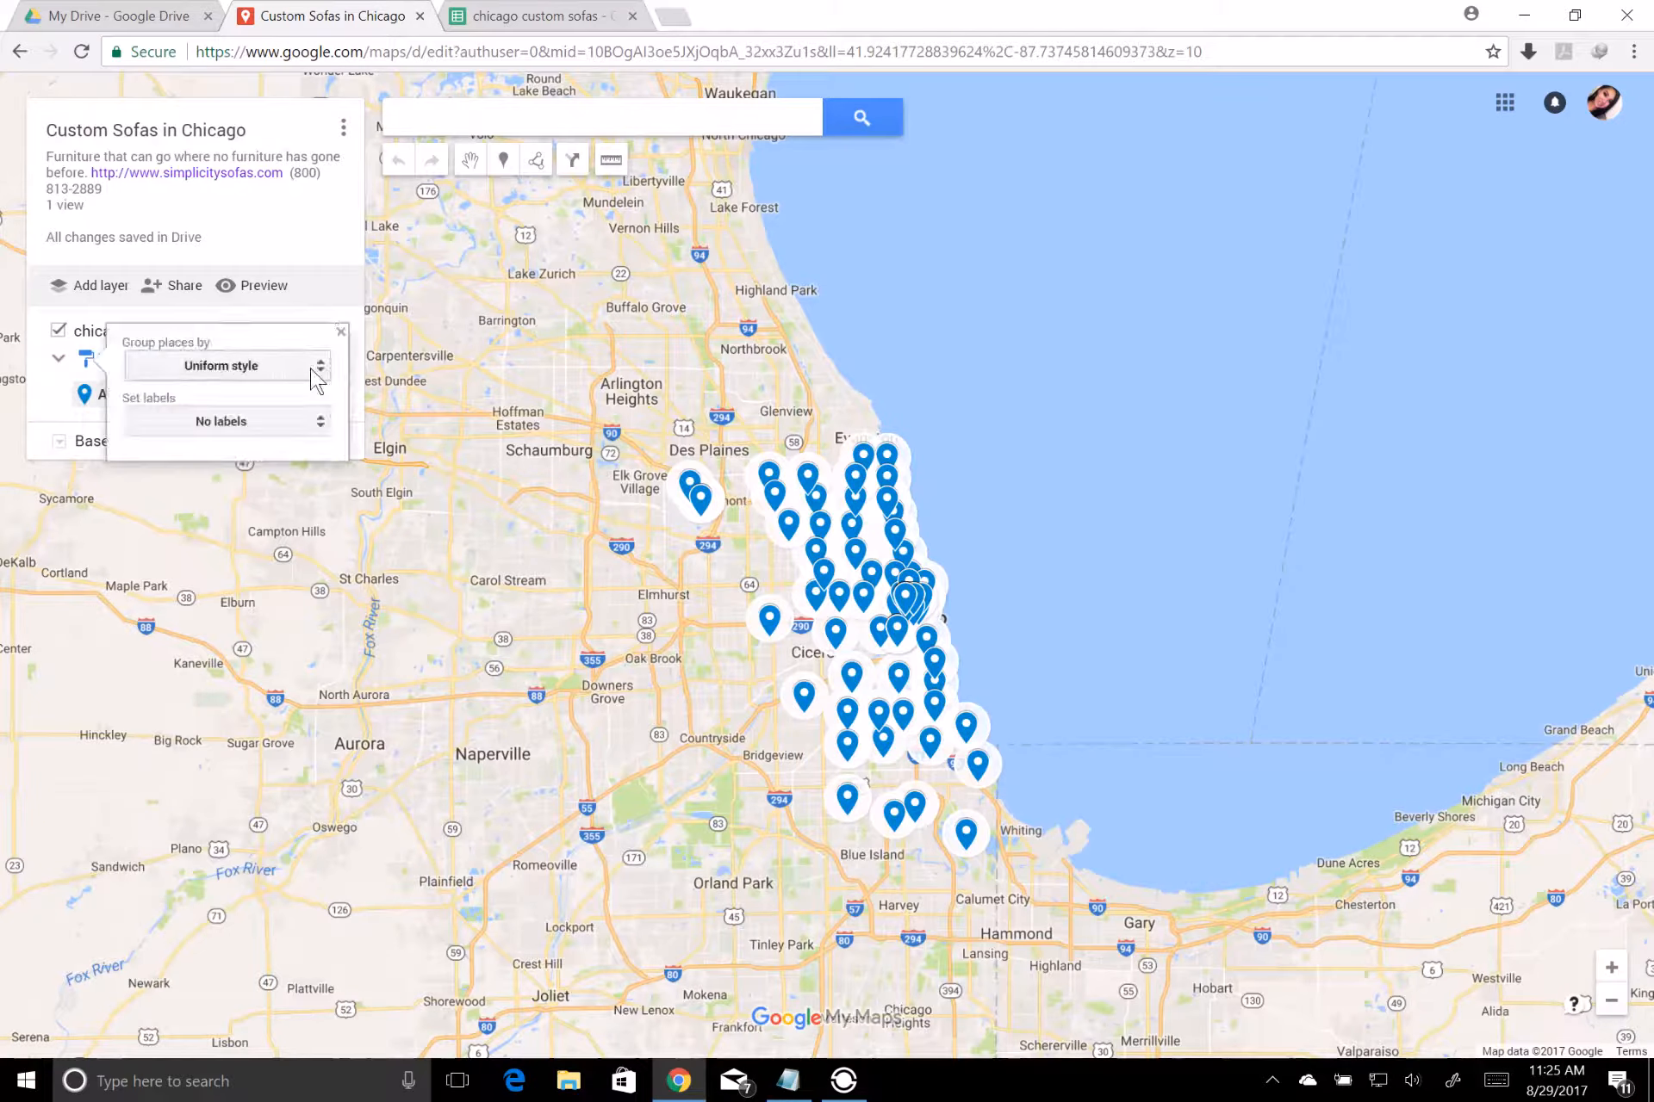
click(312, 366)
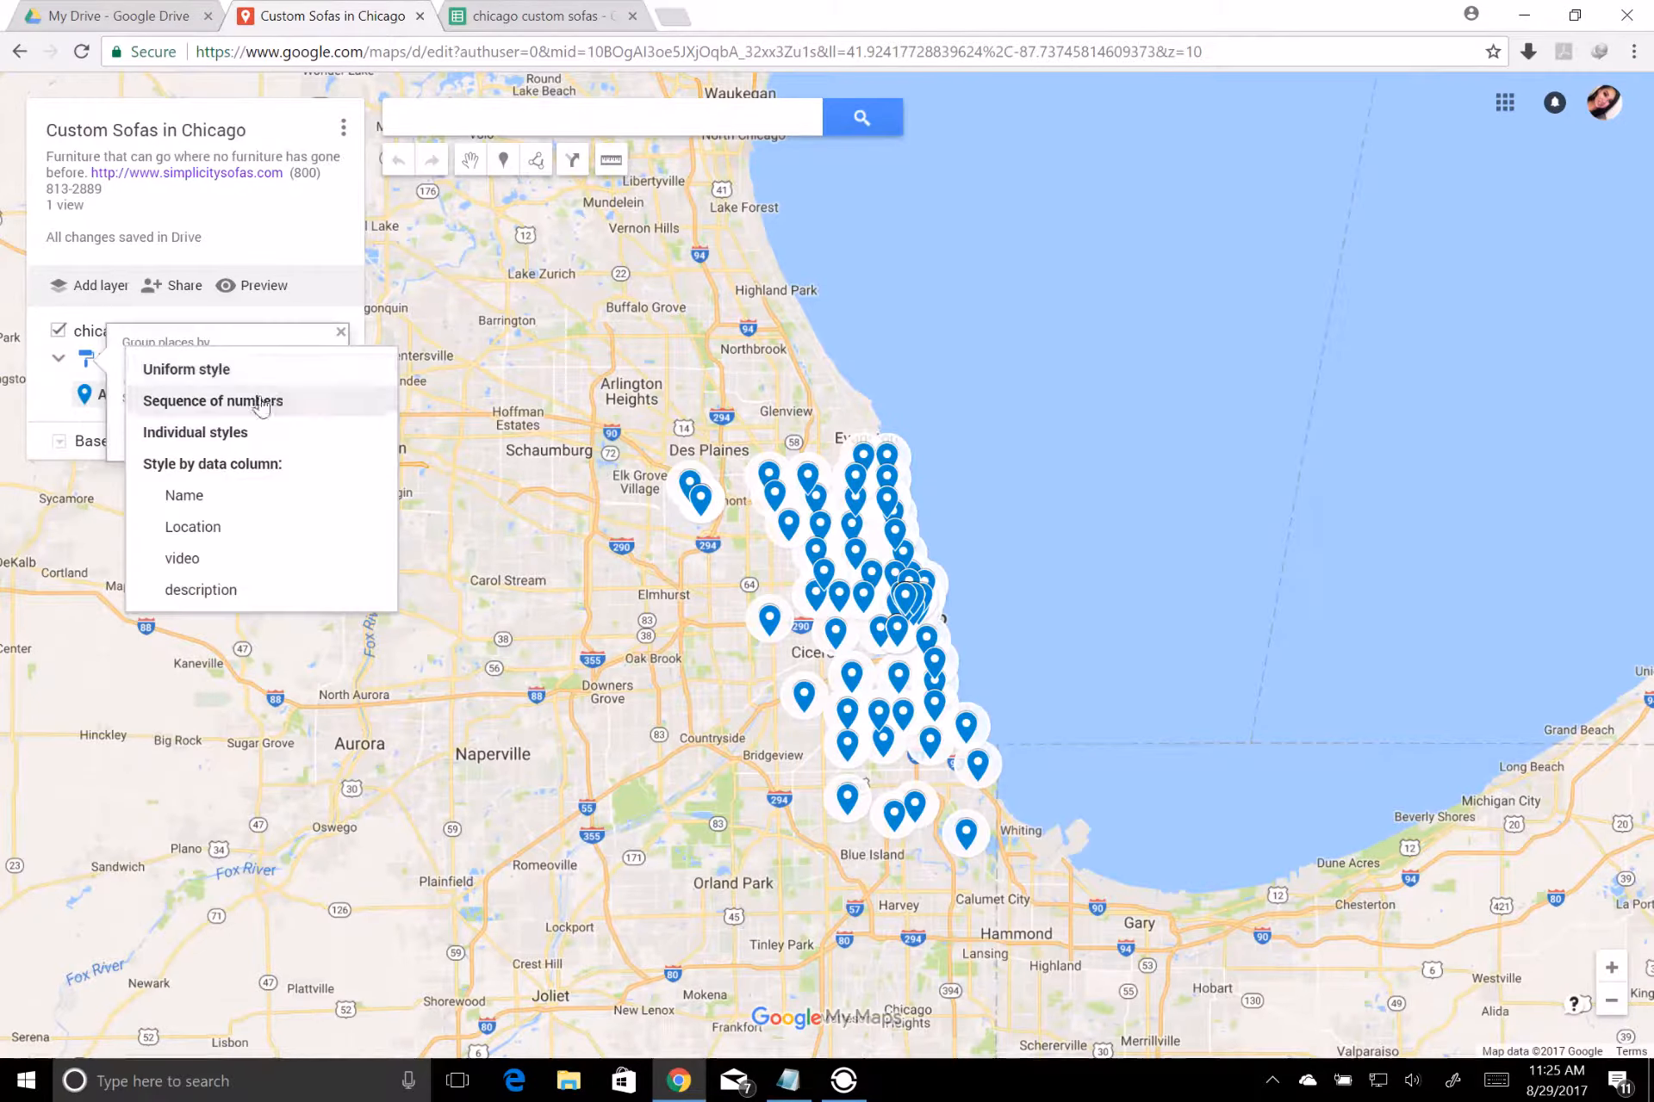
click(195, 509)
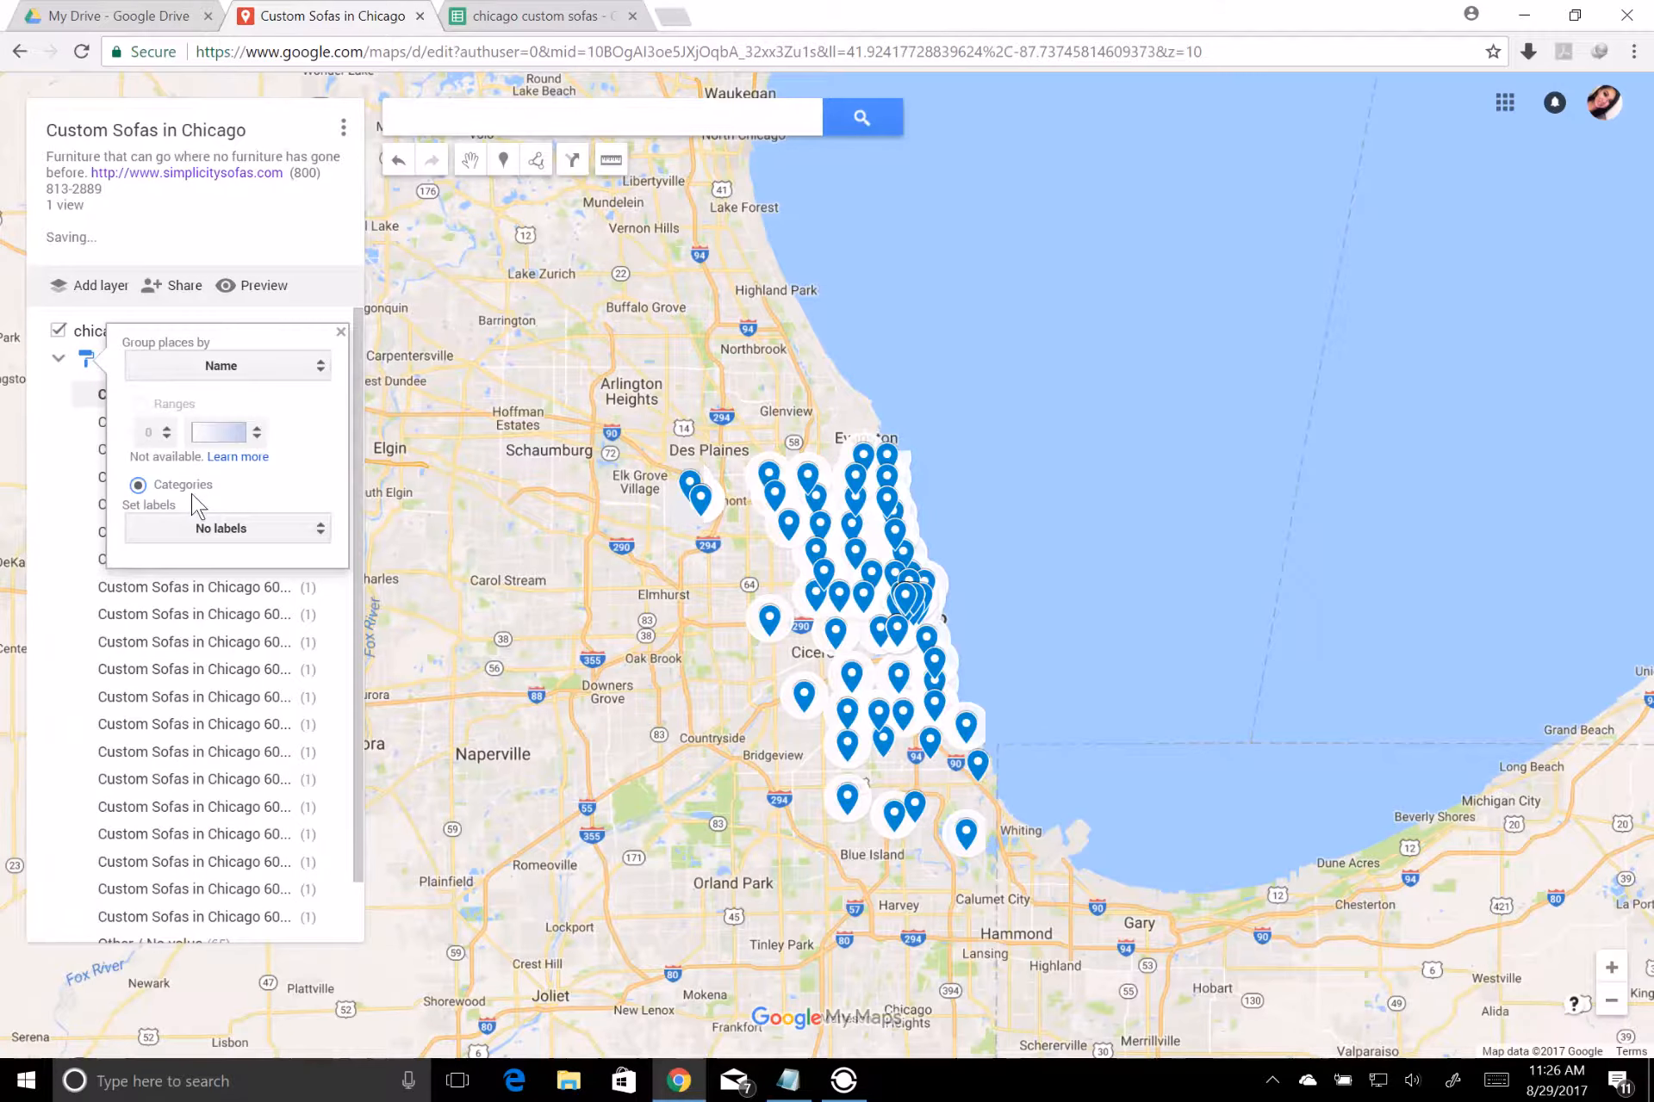
click(342, 332)
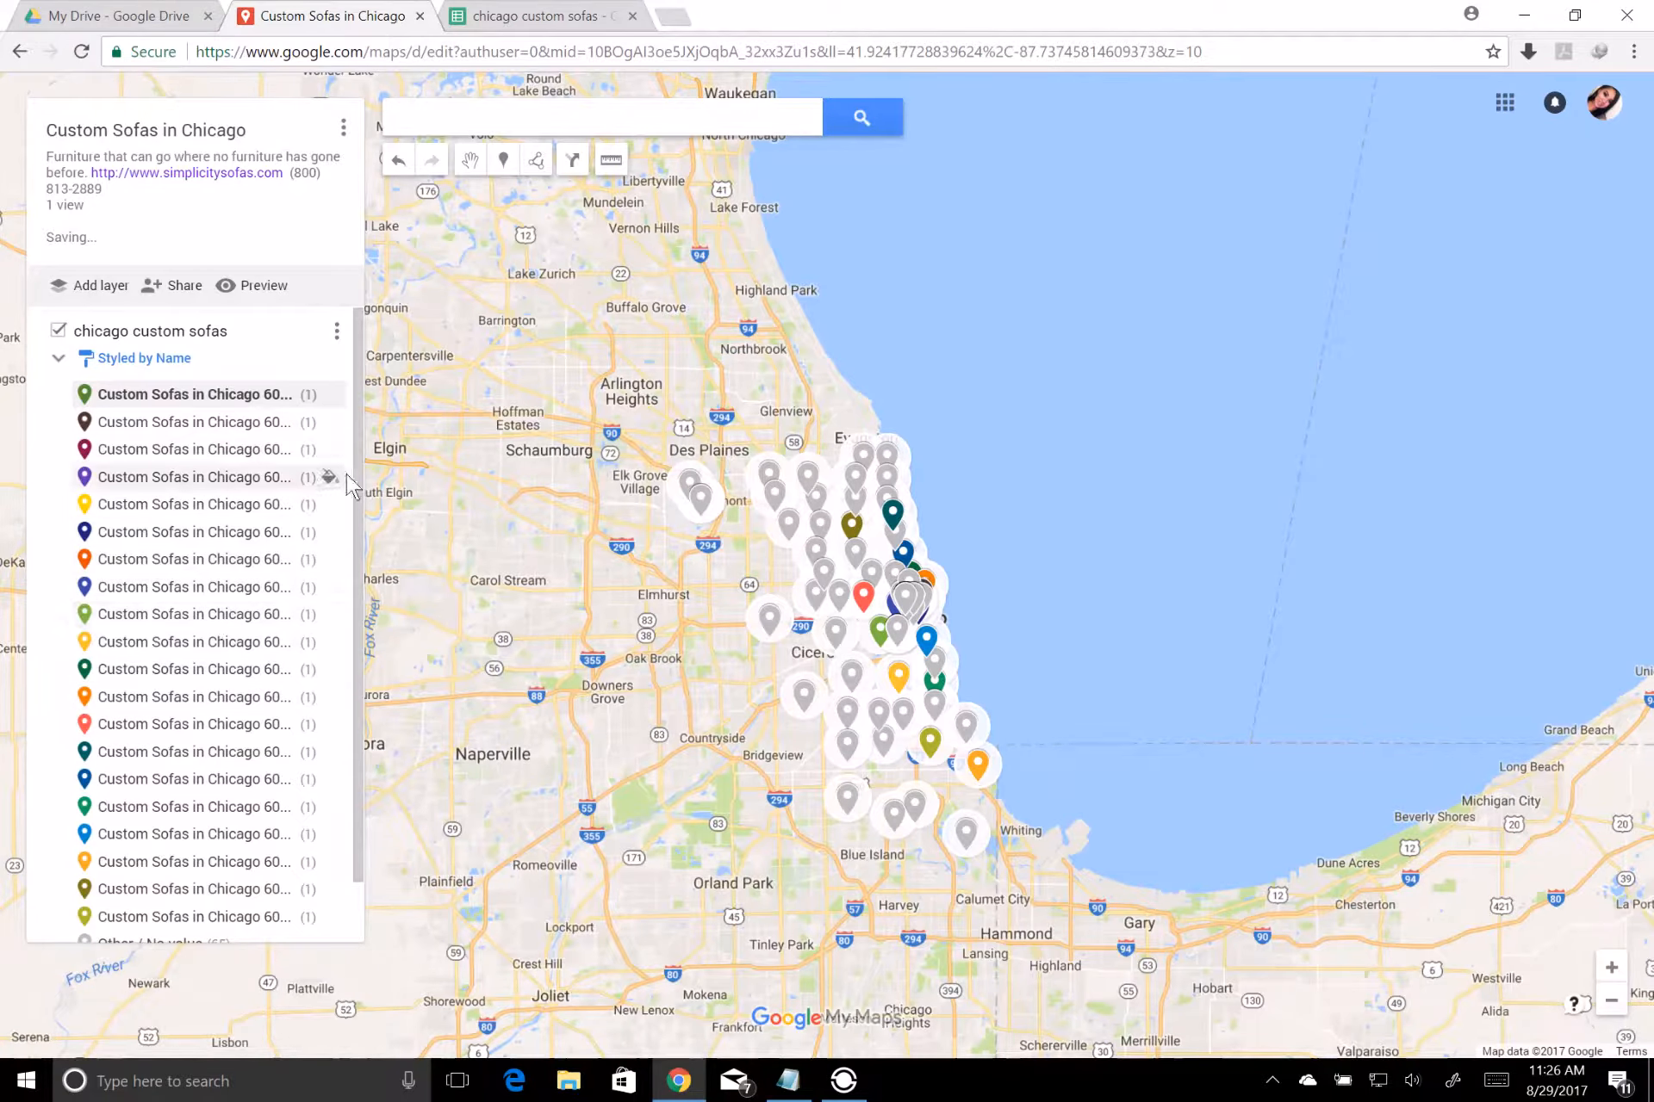
Give the Other / No value category the green color RGB (15, 157, 88) and the soccer player icon
drag(357, 487, 361, 582)
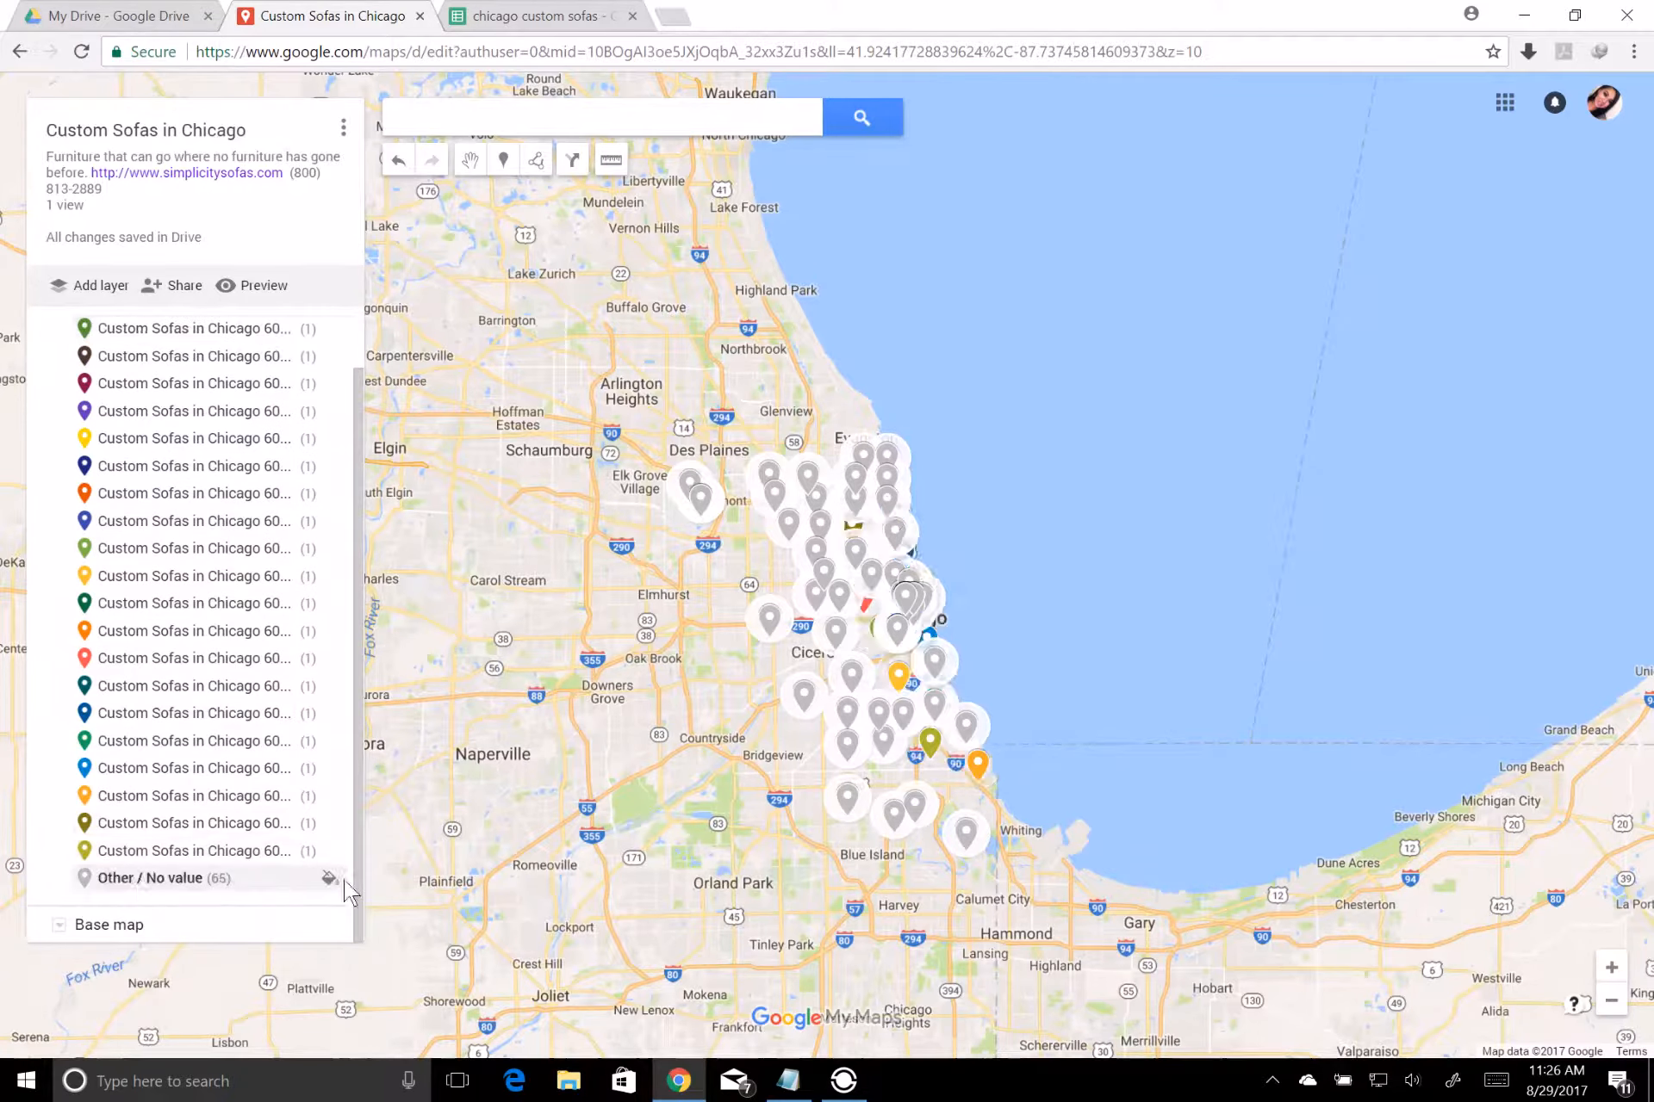
click(328, 881)
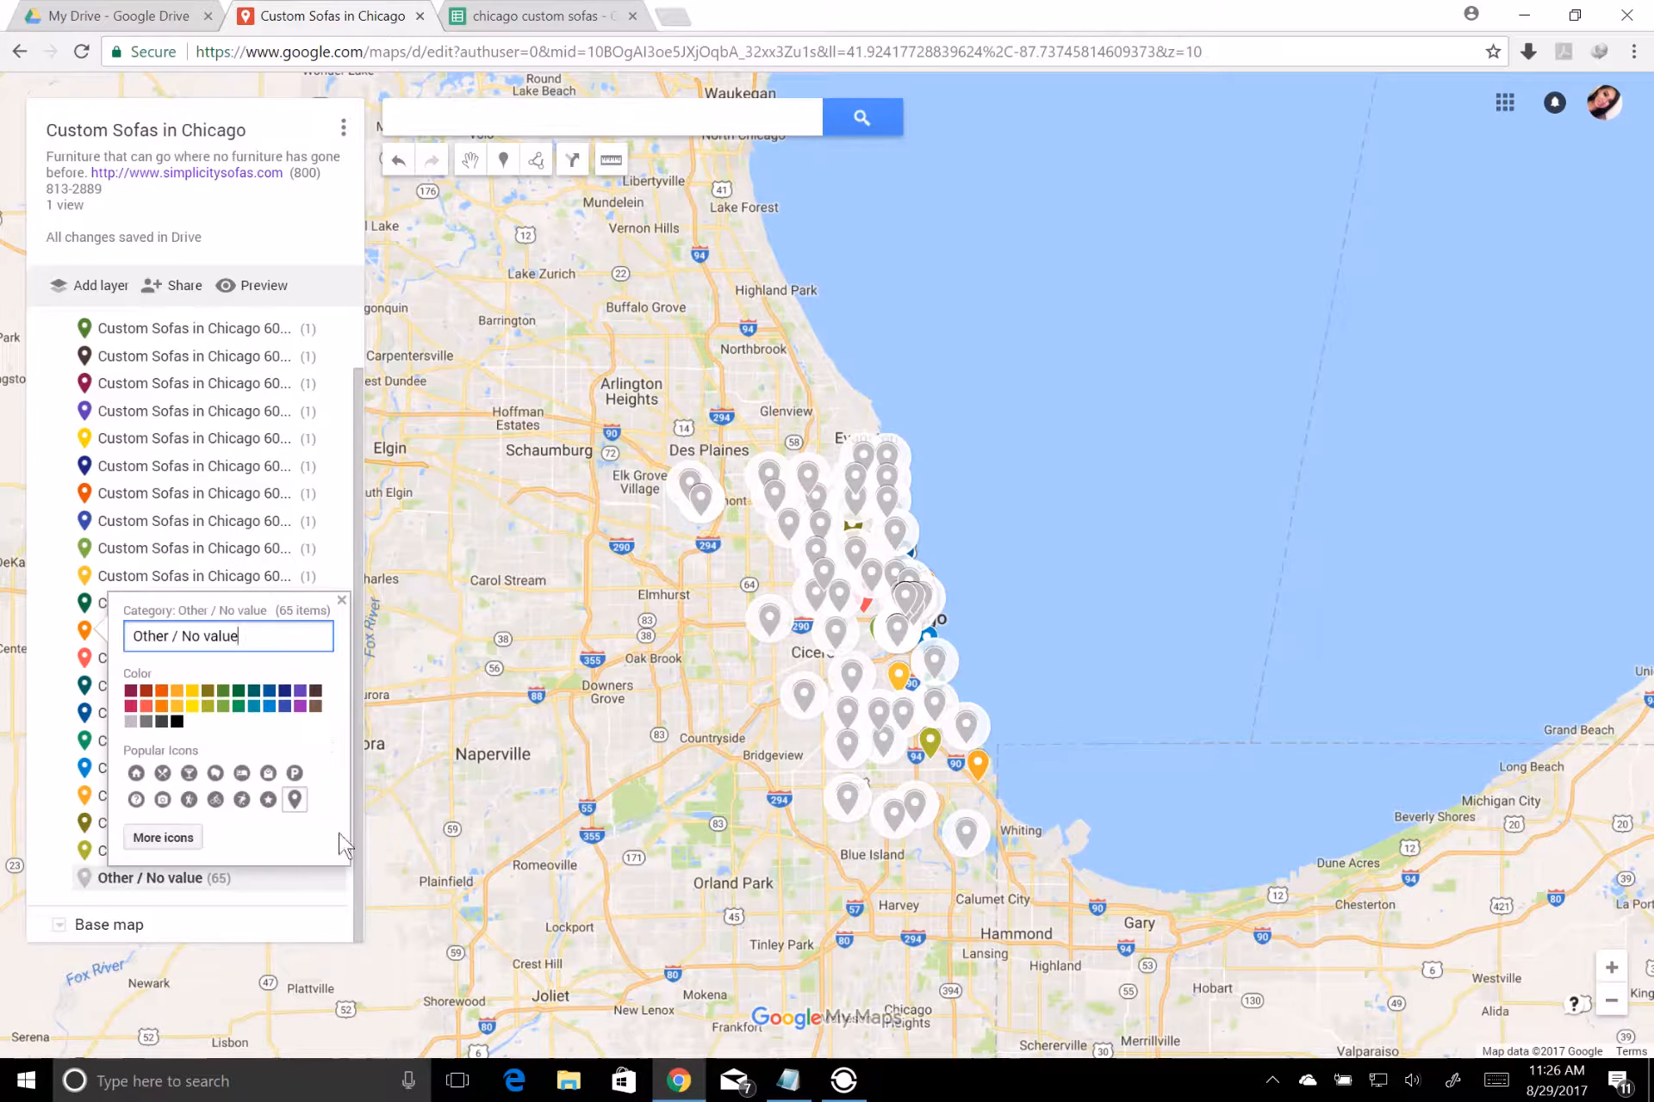
click(316, 705)
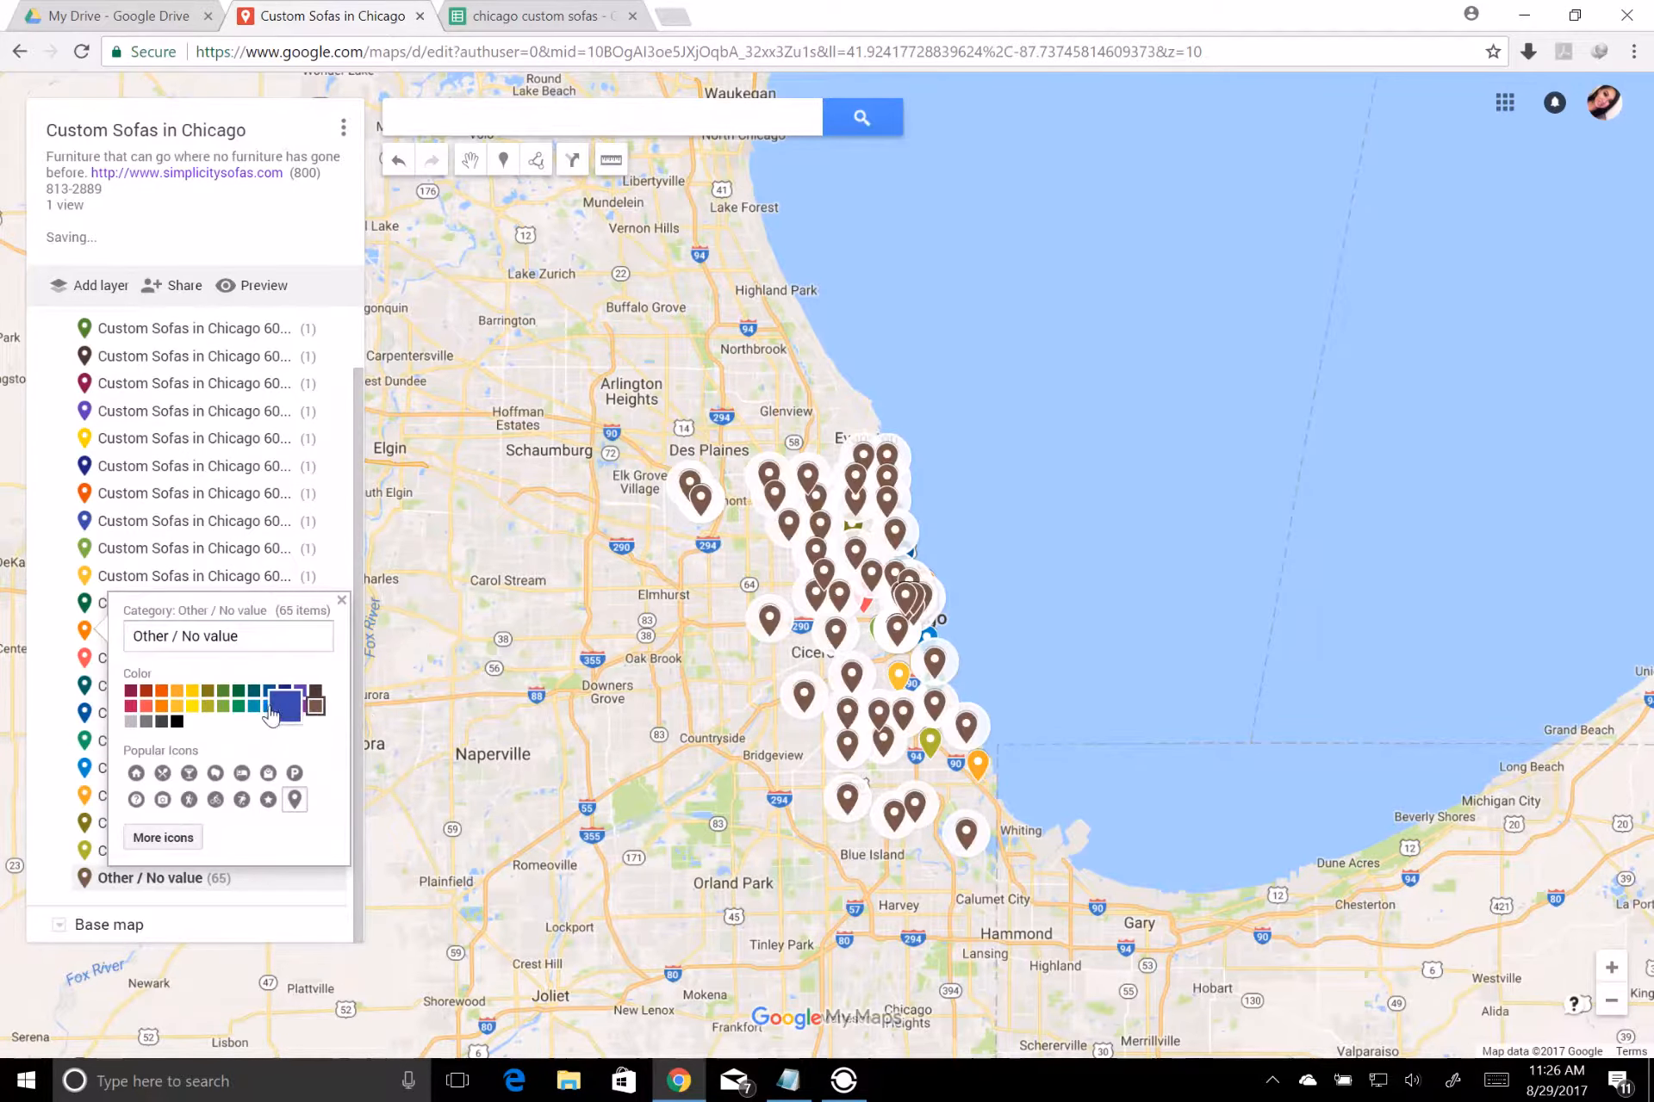
click(284, 706)
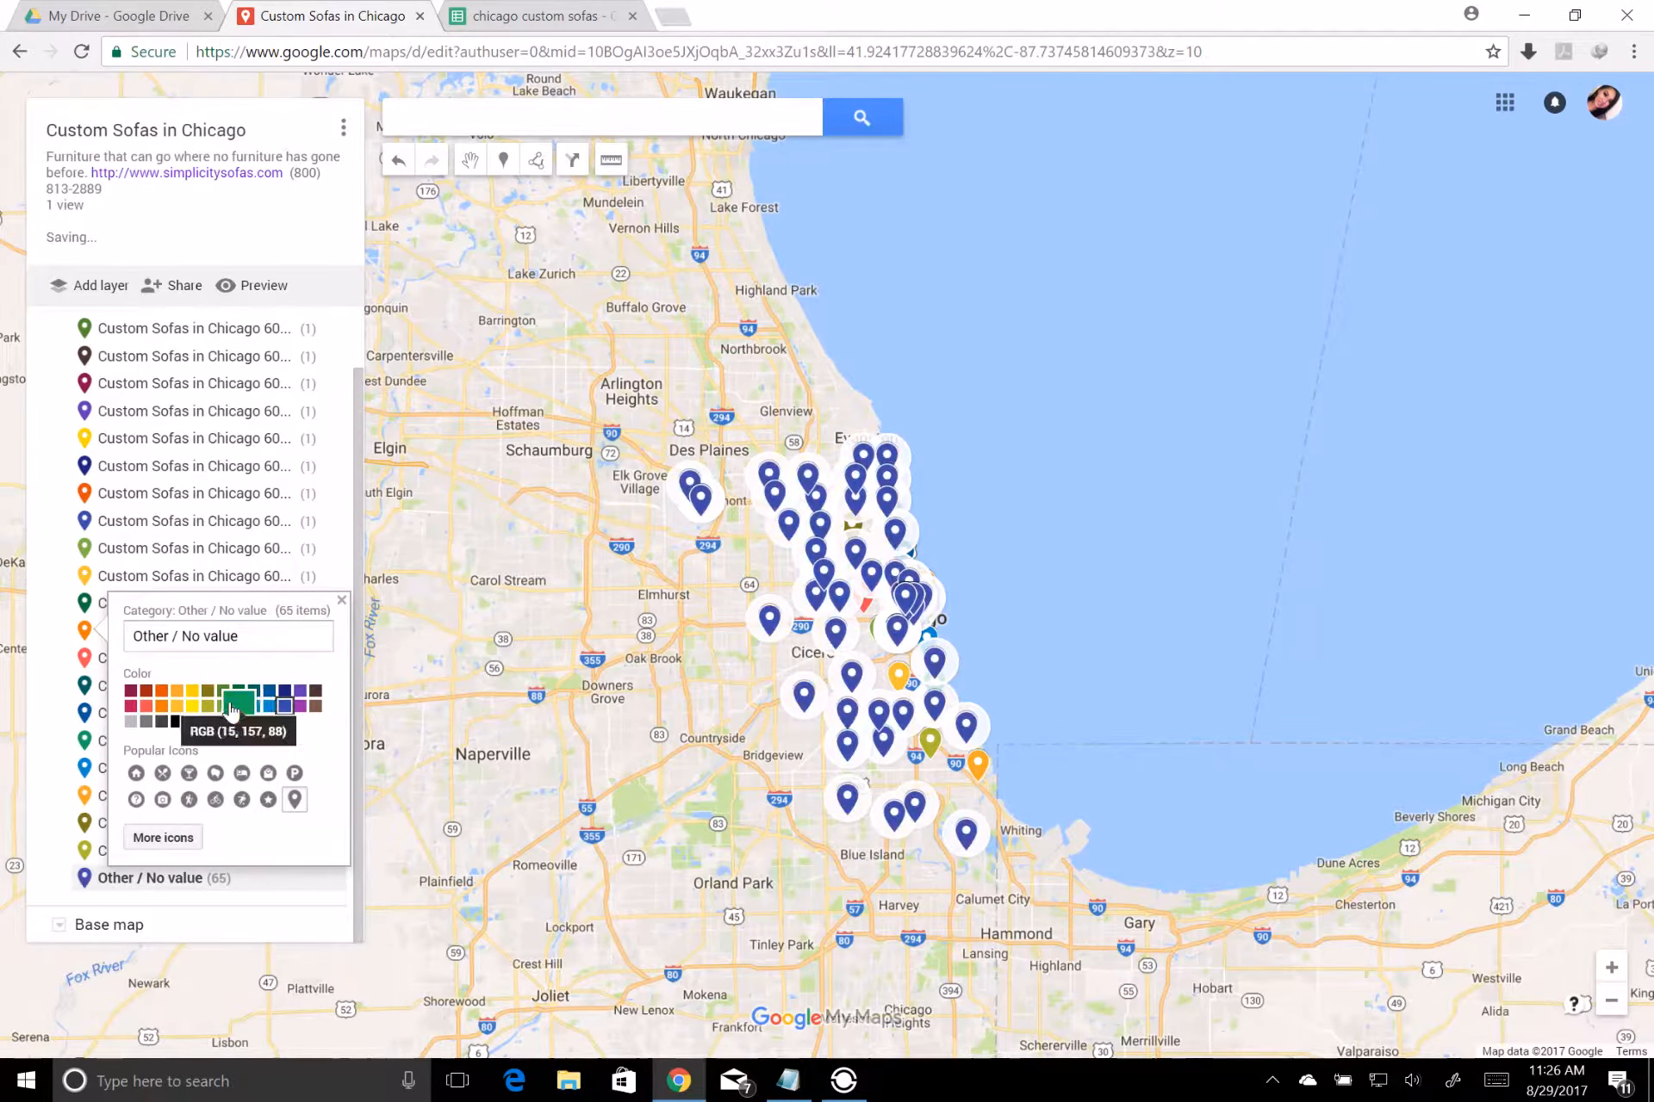
click(233, 706)
click(240, 805)
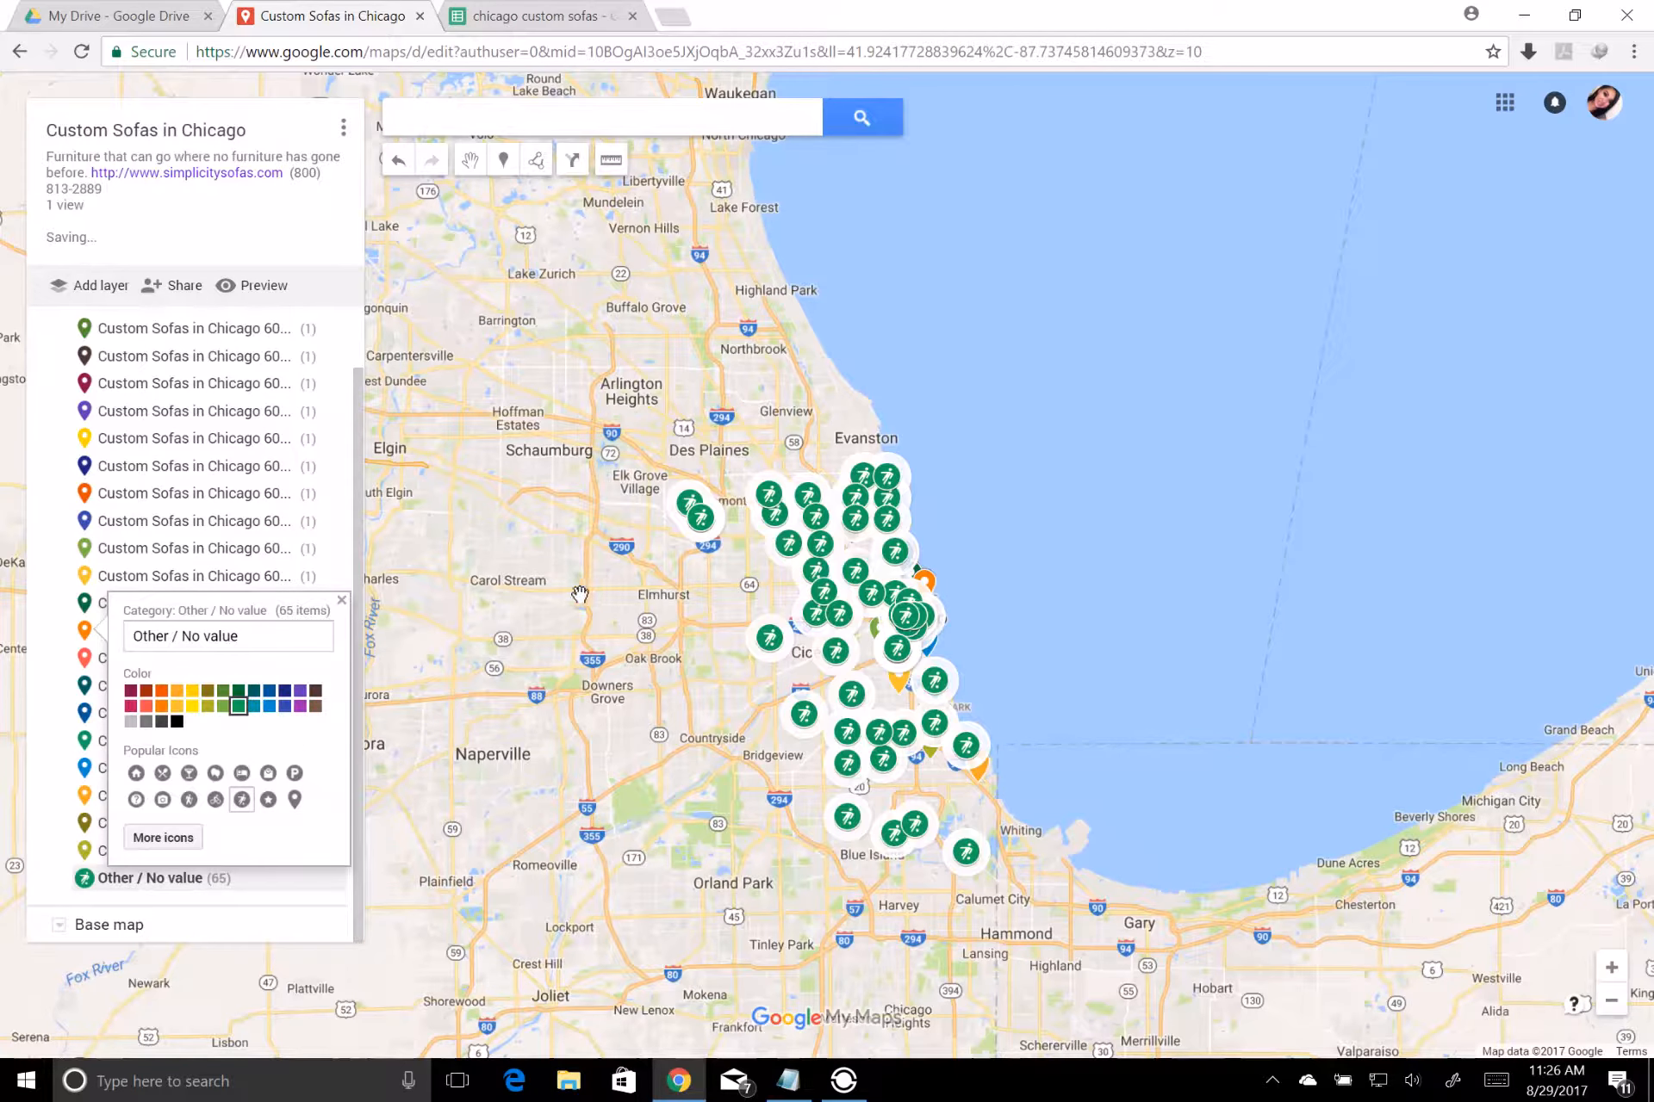
click(579, 594)
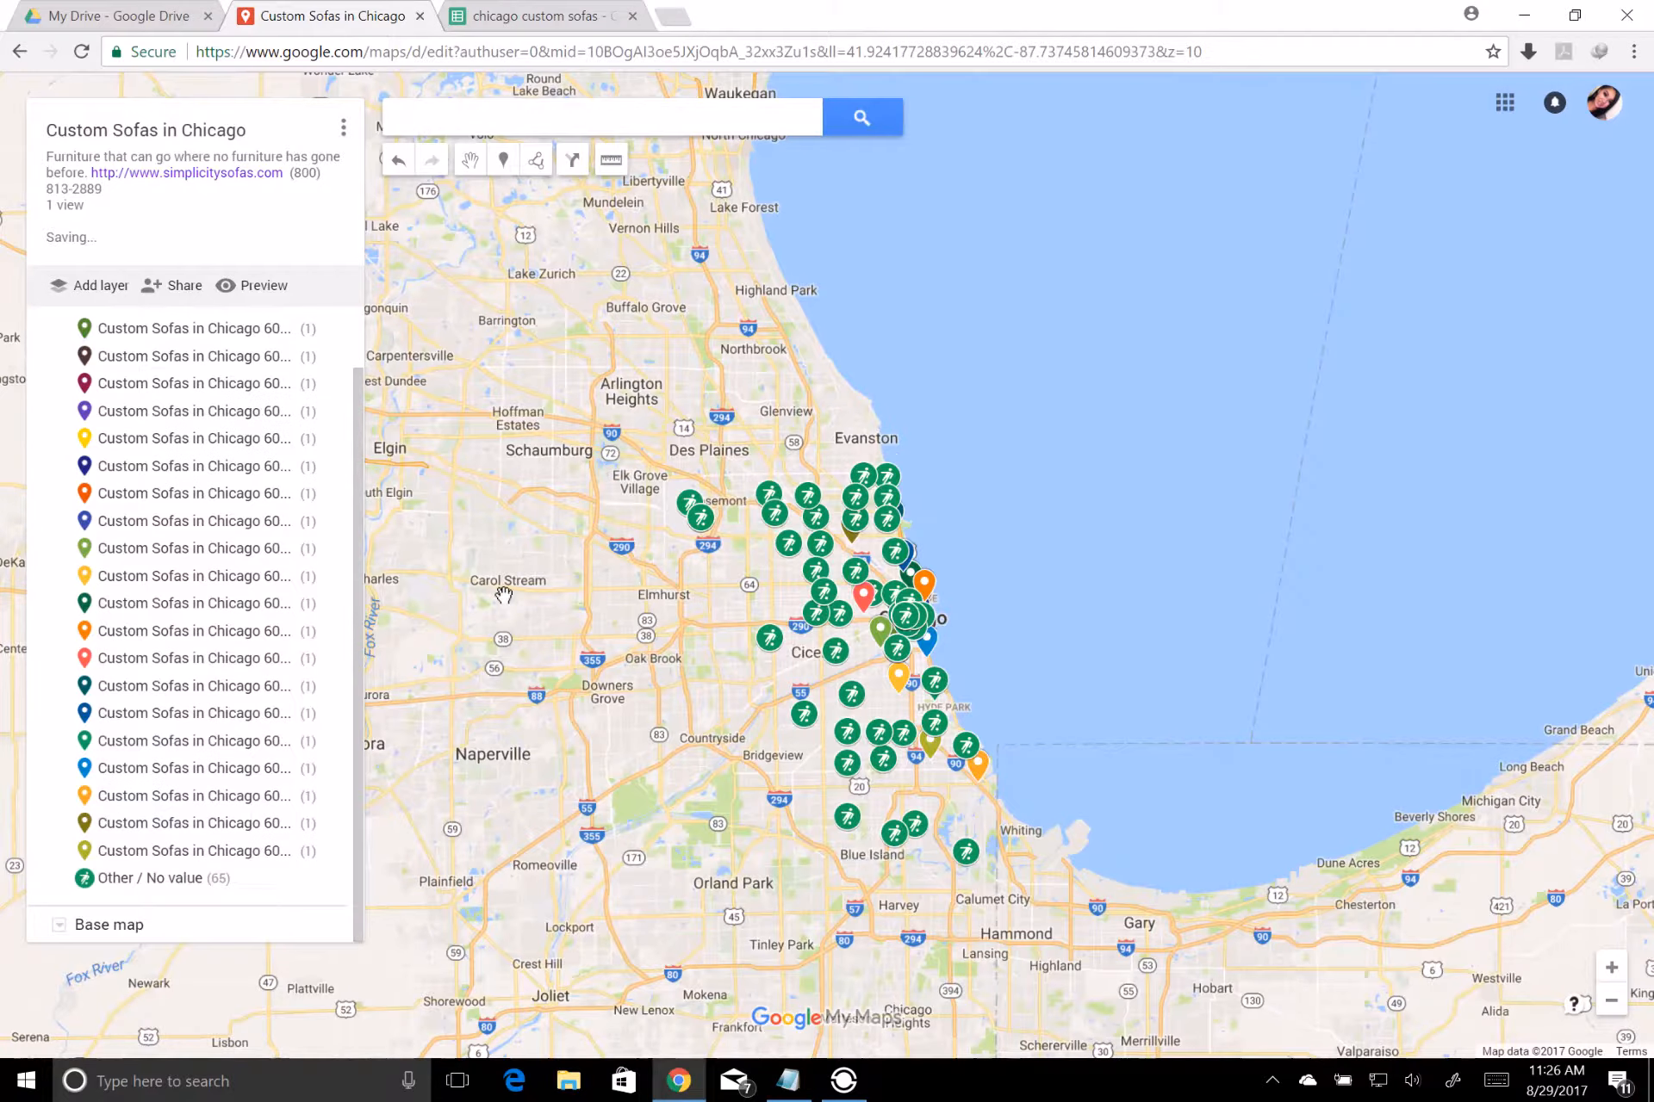
Add a new layer to the map and name it "Custom Sofas in the US"
drag(644, 646, 590, 514)
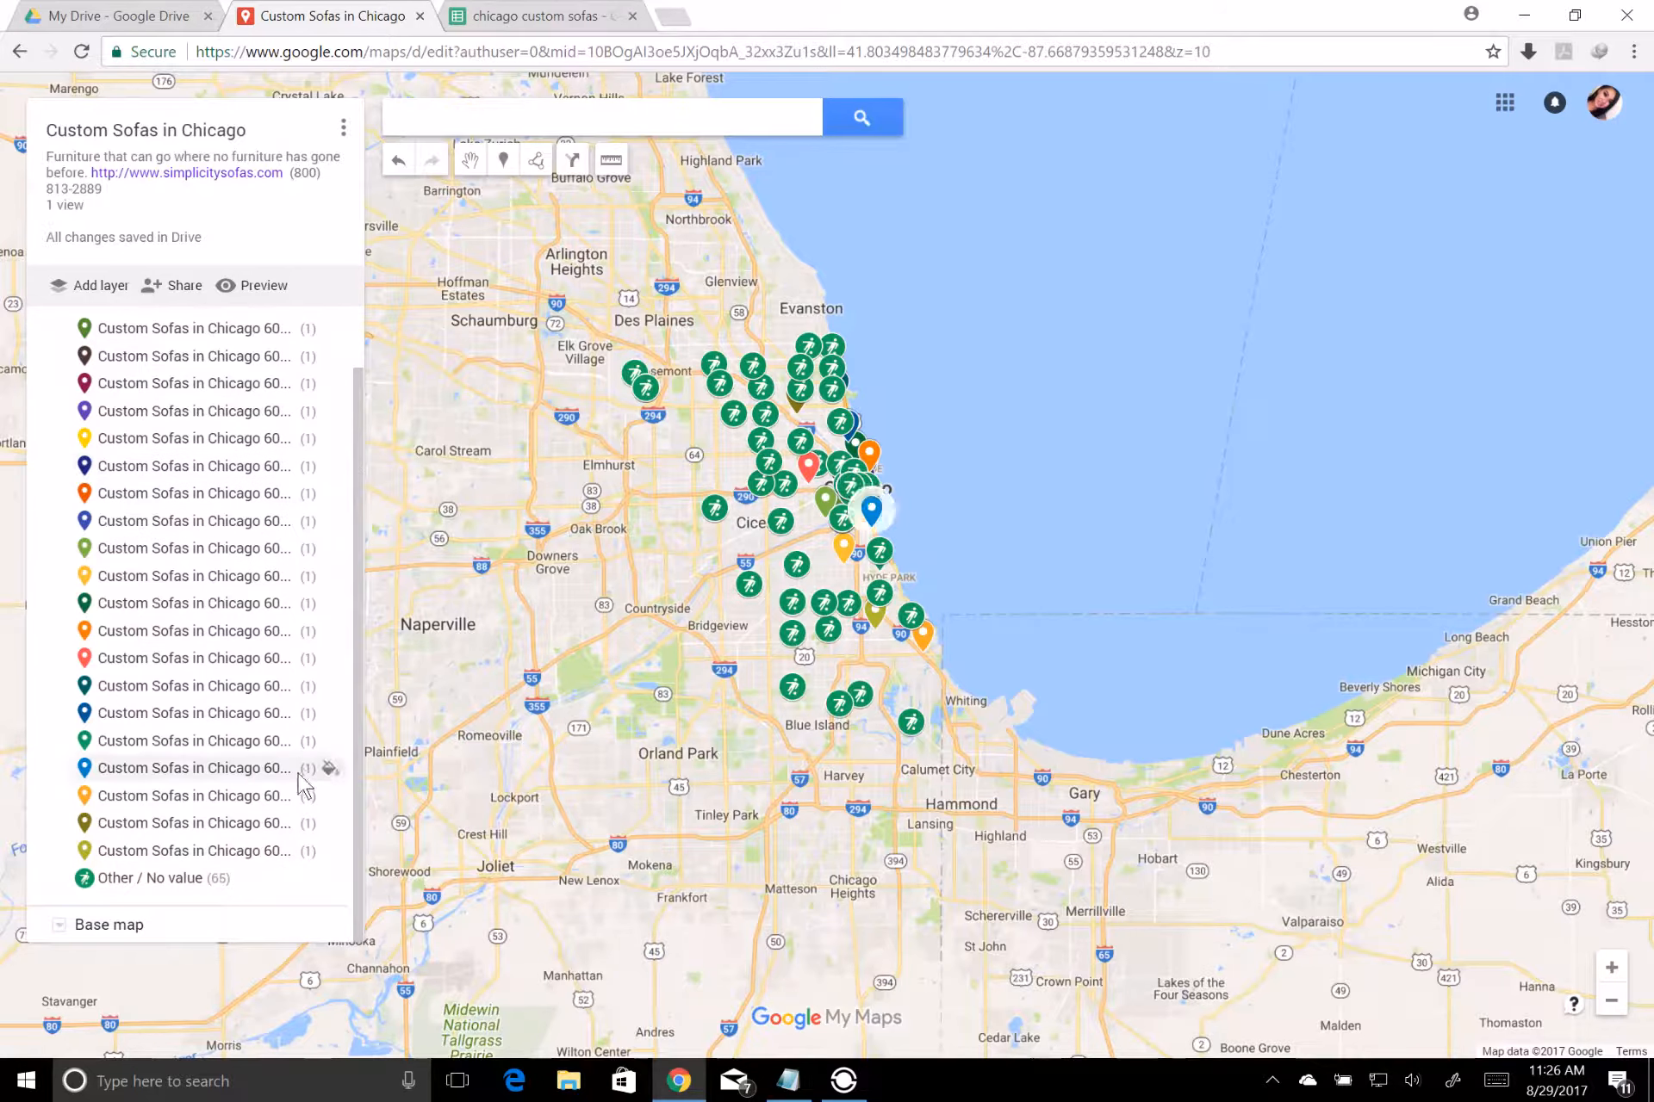
click(99, 289)
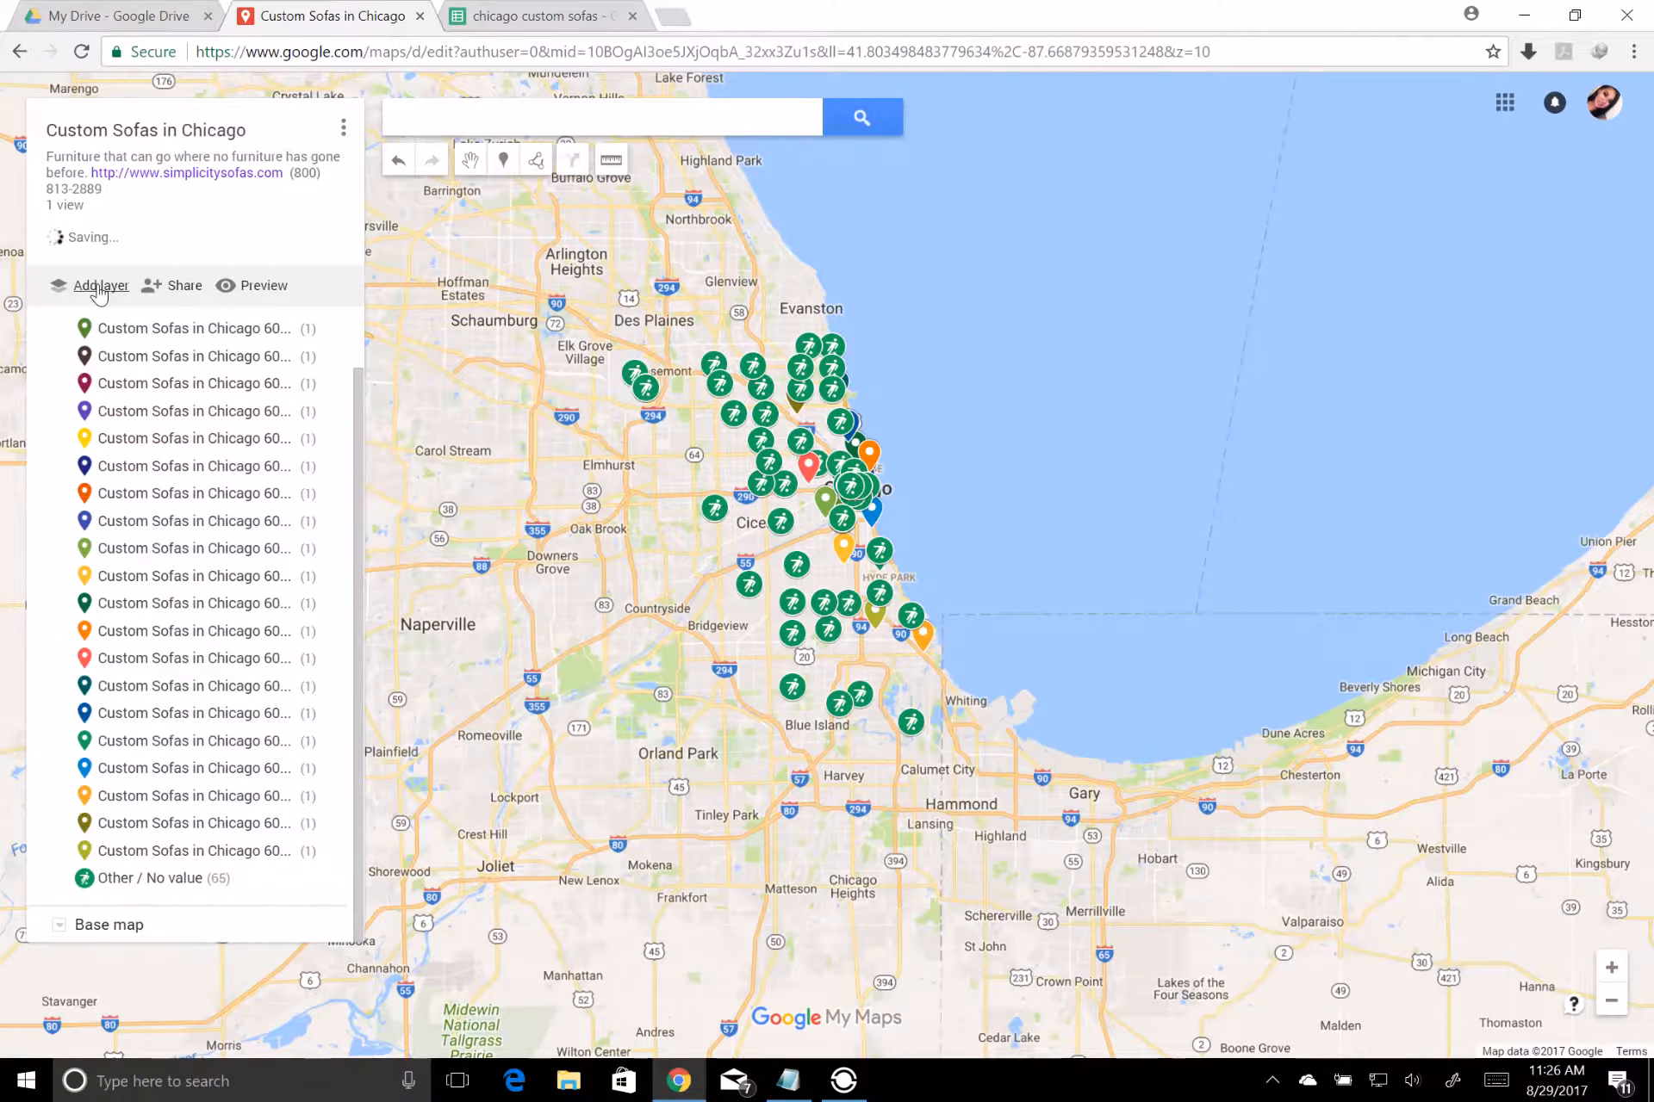
click(112, 775)
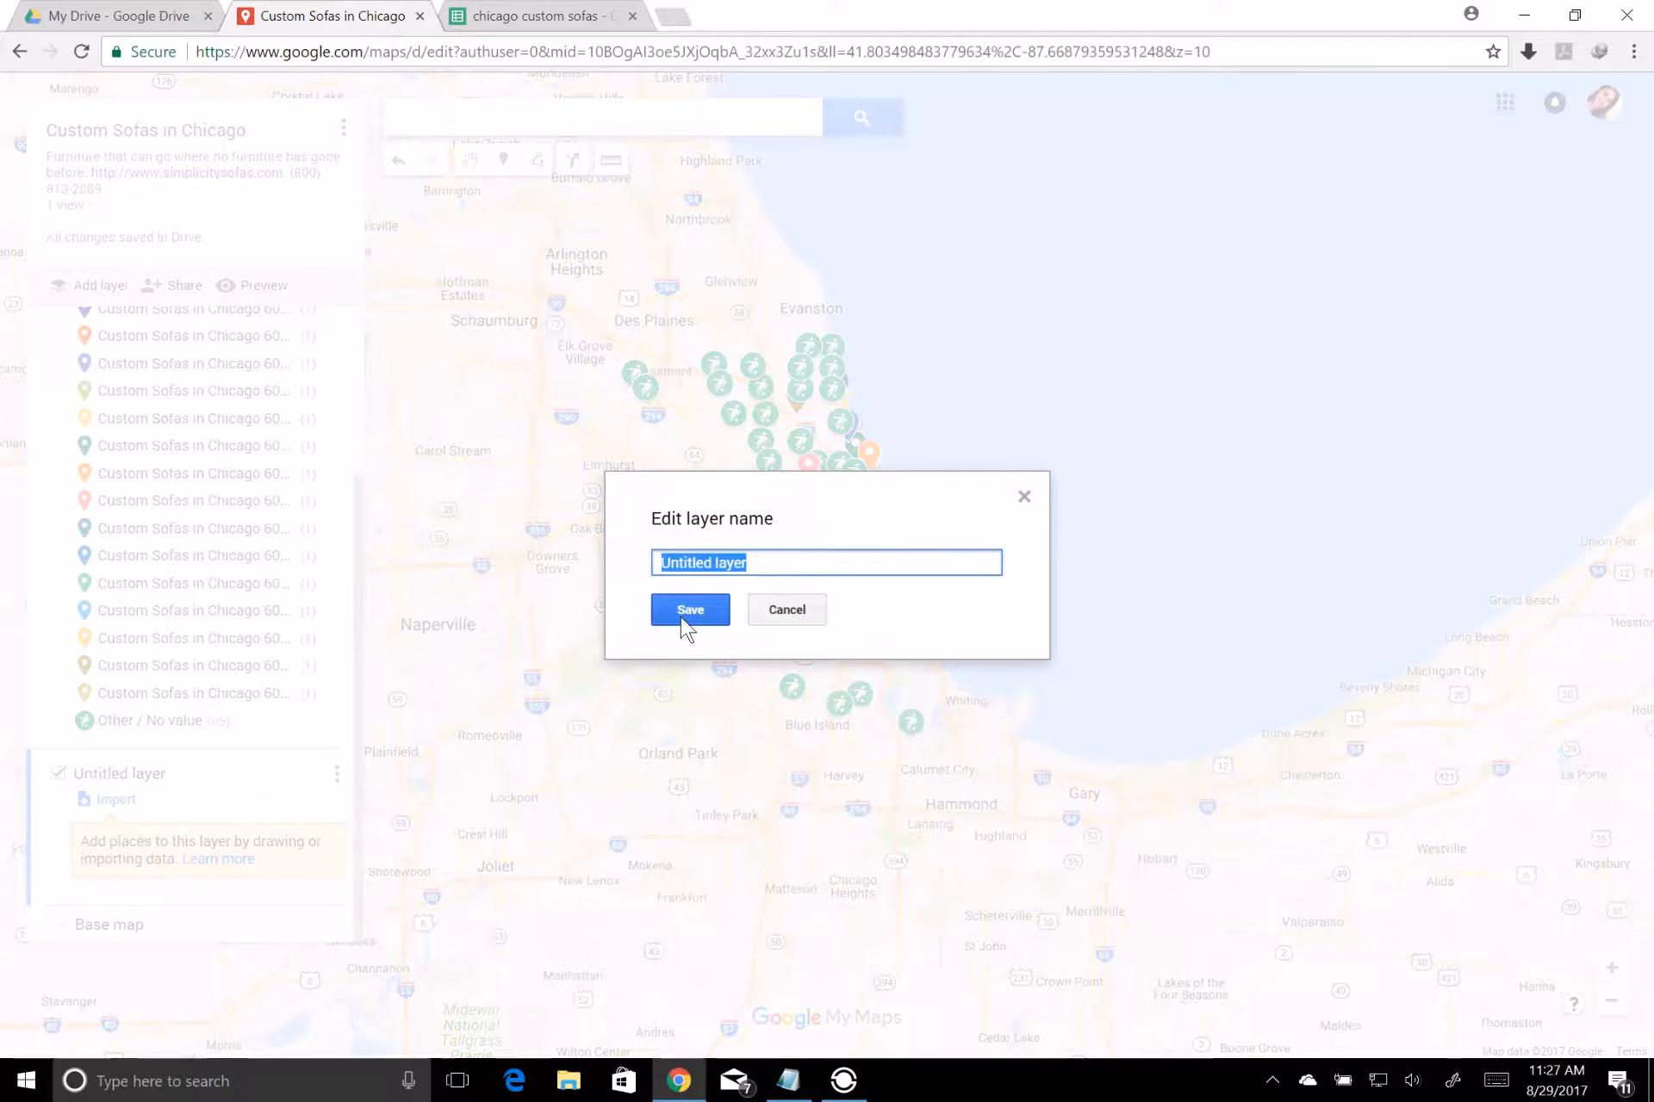
text(Custom)
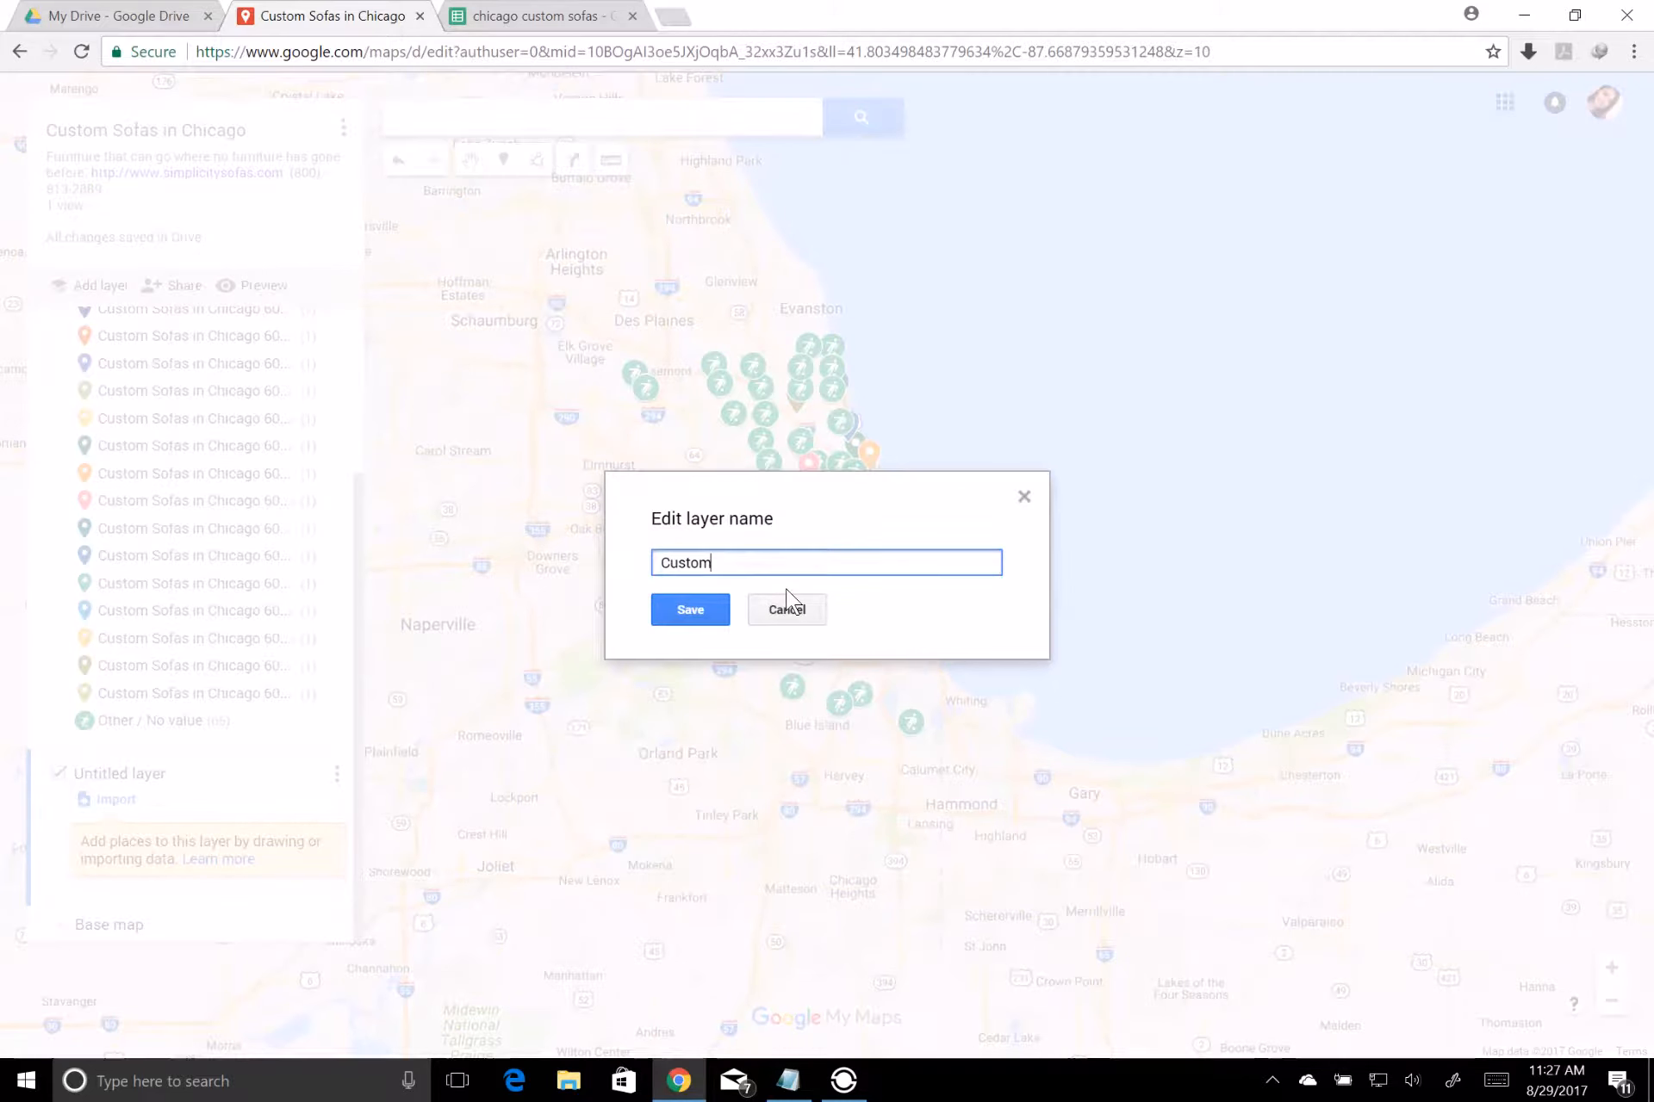
text( Sofas in the US)
click(693, 612)
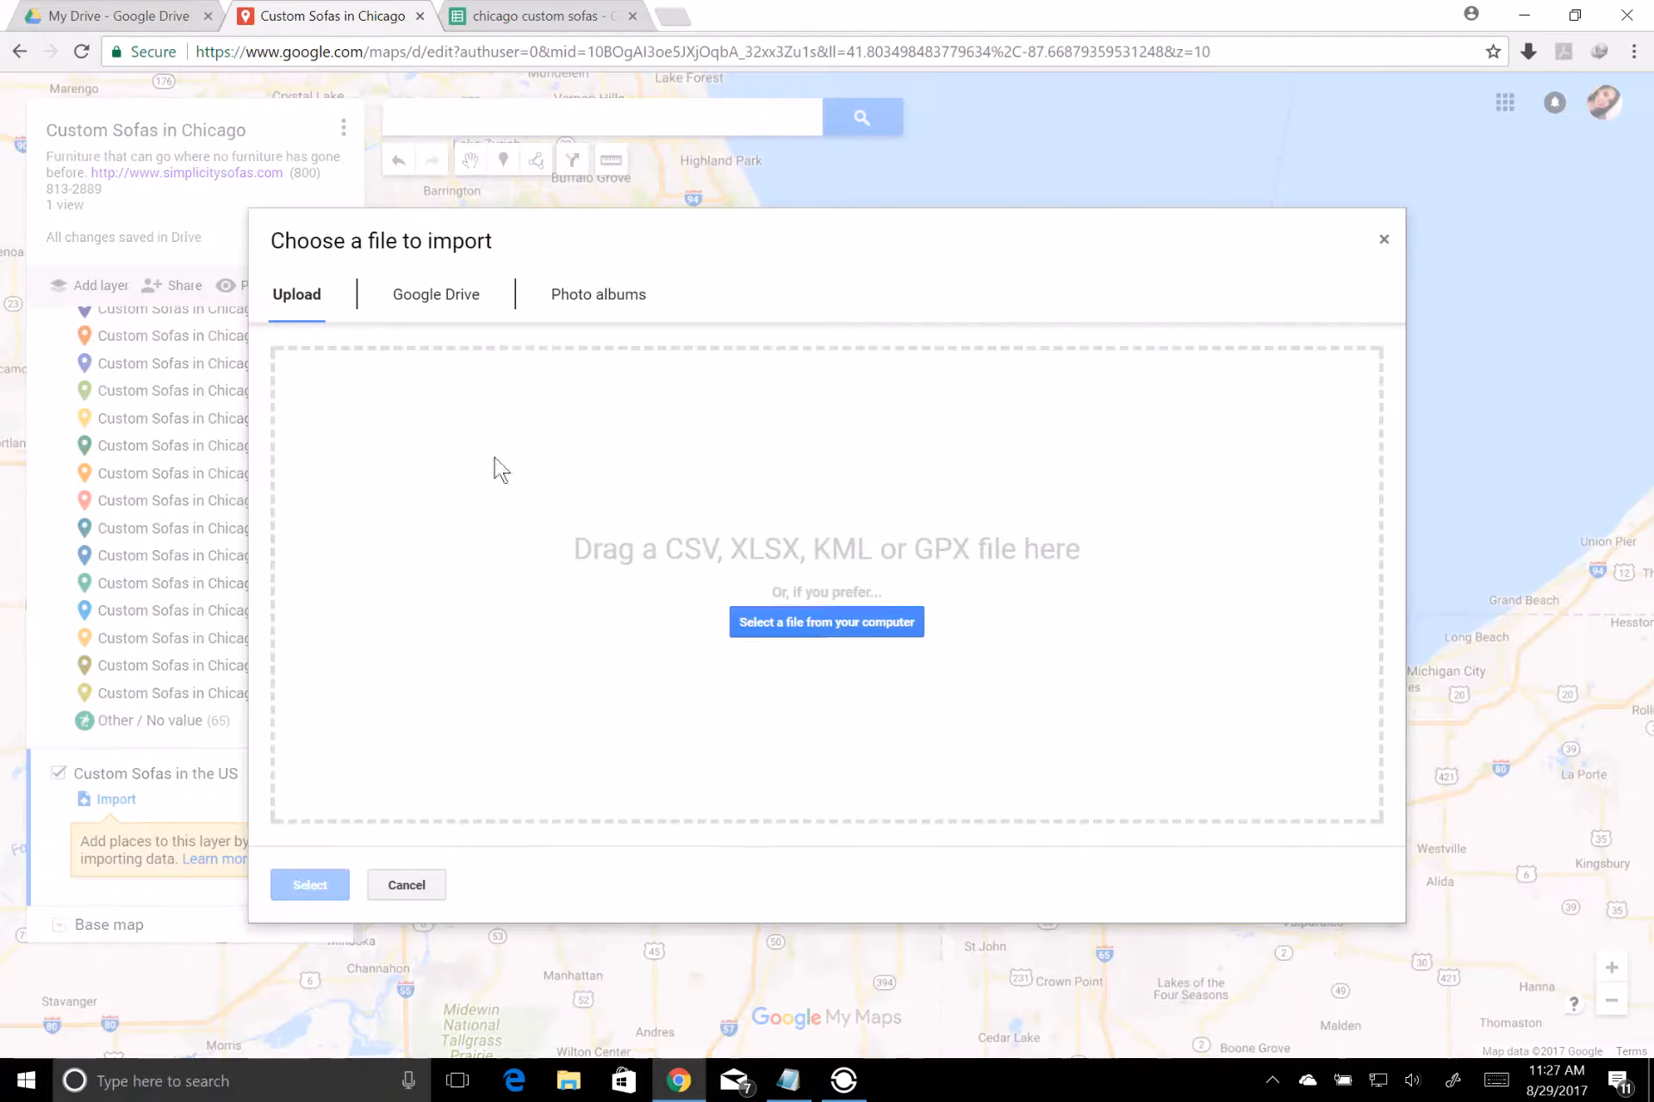
Import the Custom Sofas spreadsheet from Google Drive into the new layer, positioning placemarks by LOCATION and titling markers by NAME
click(125, 801)
click(436, 300)
click(579, 620)
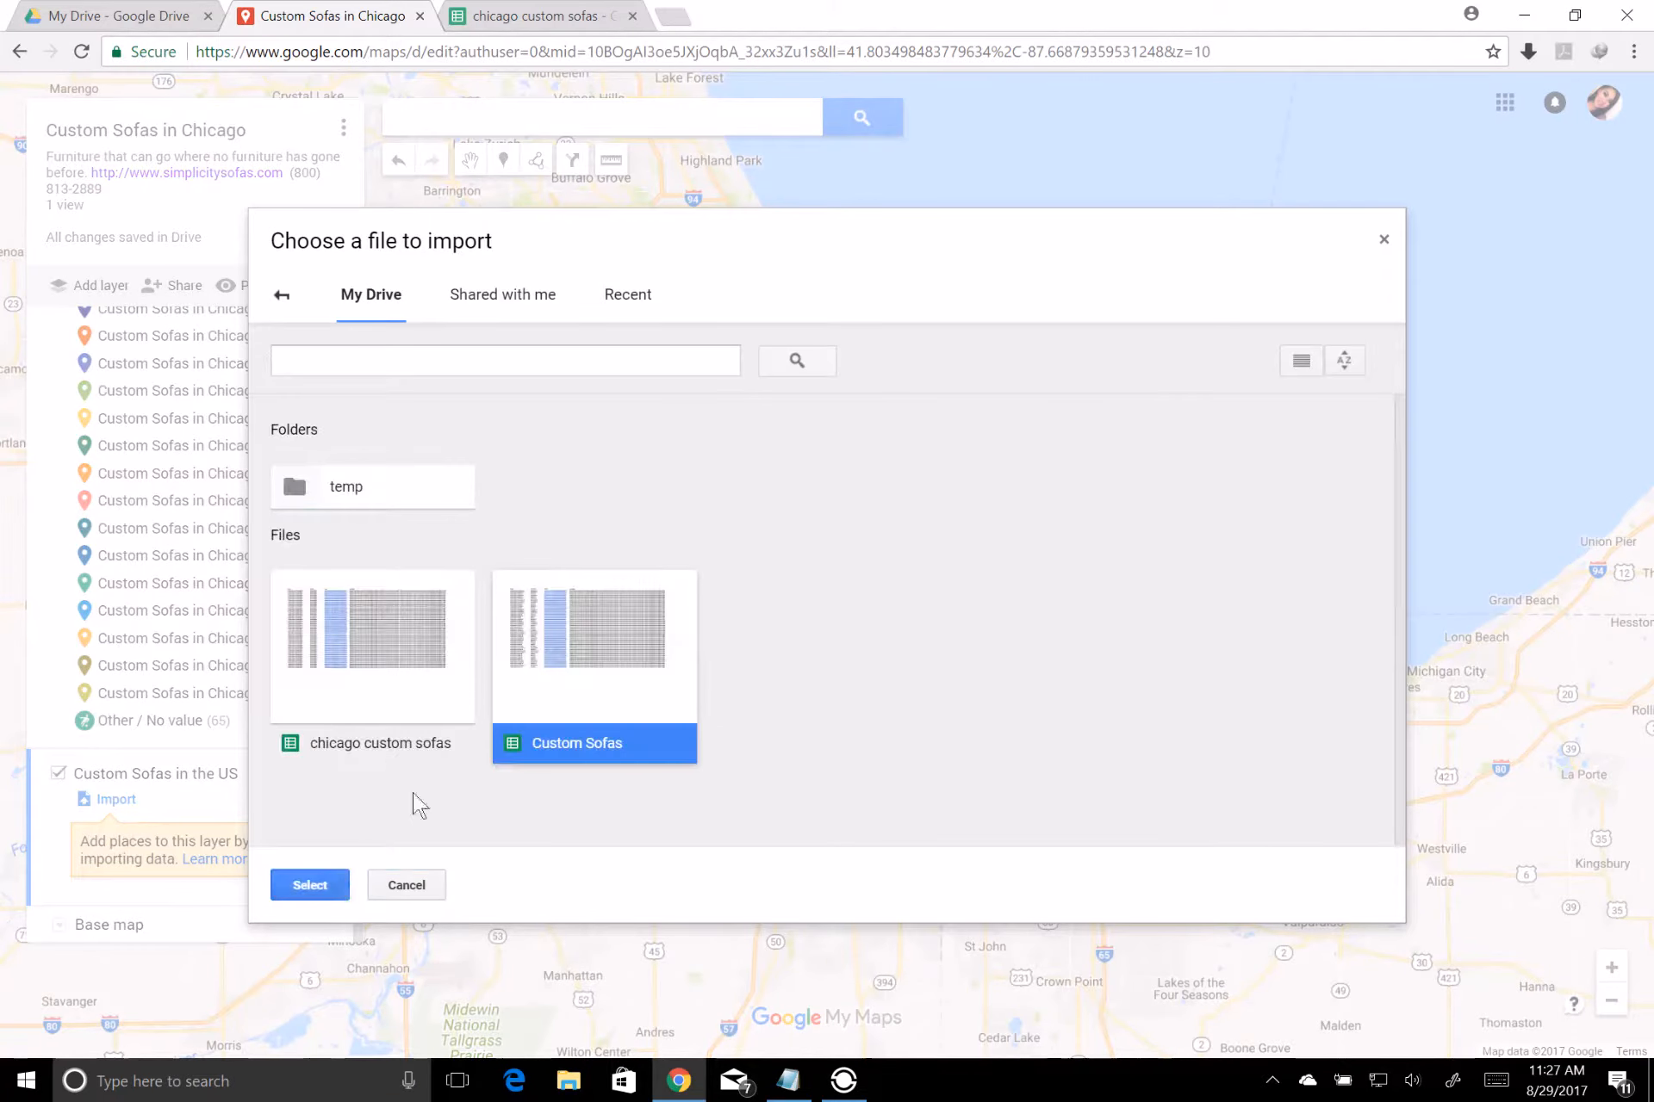
click(315, 884)
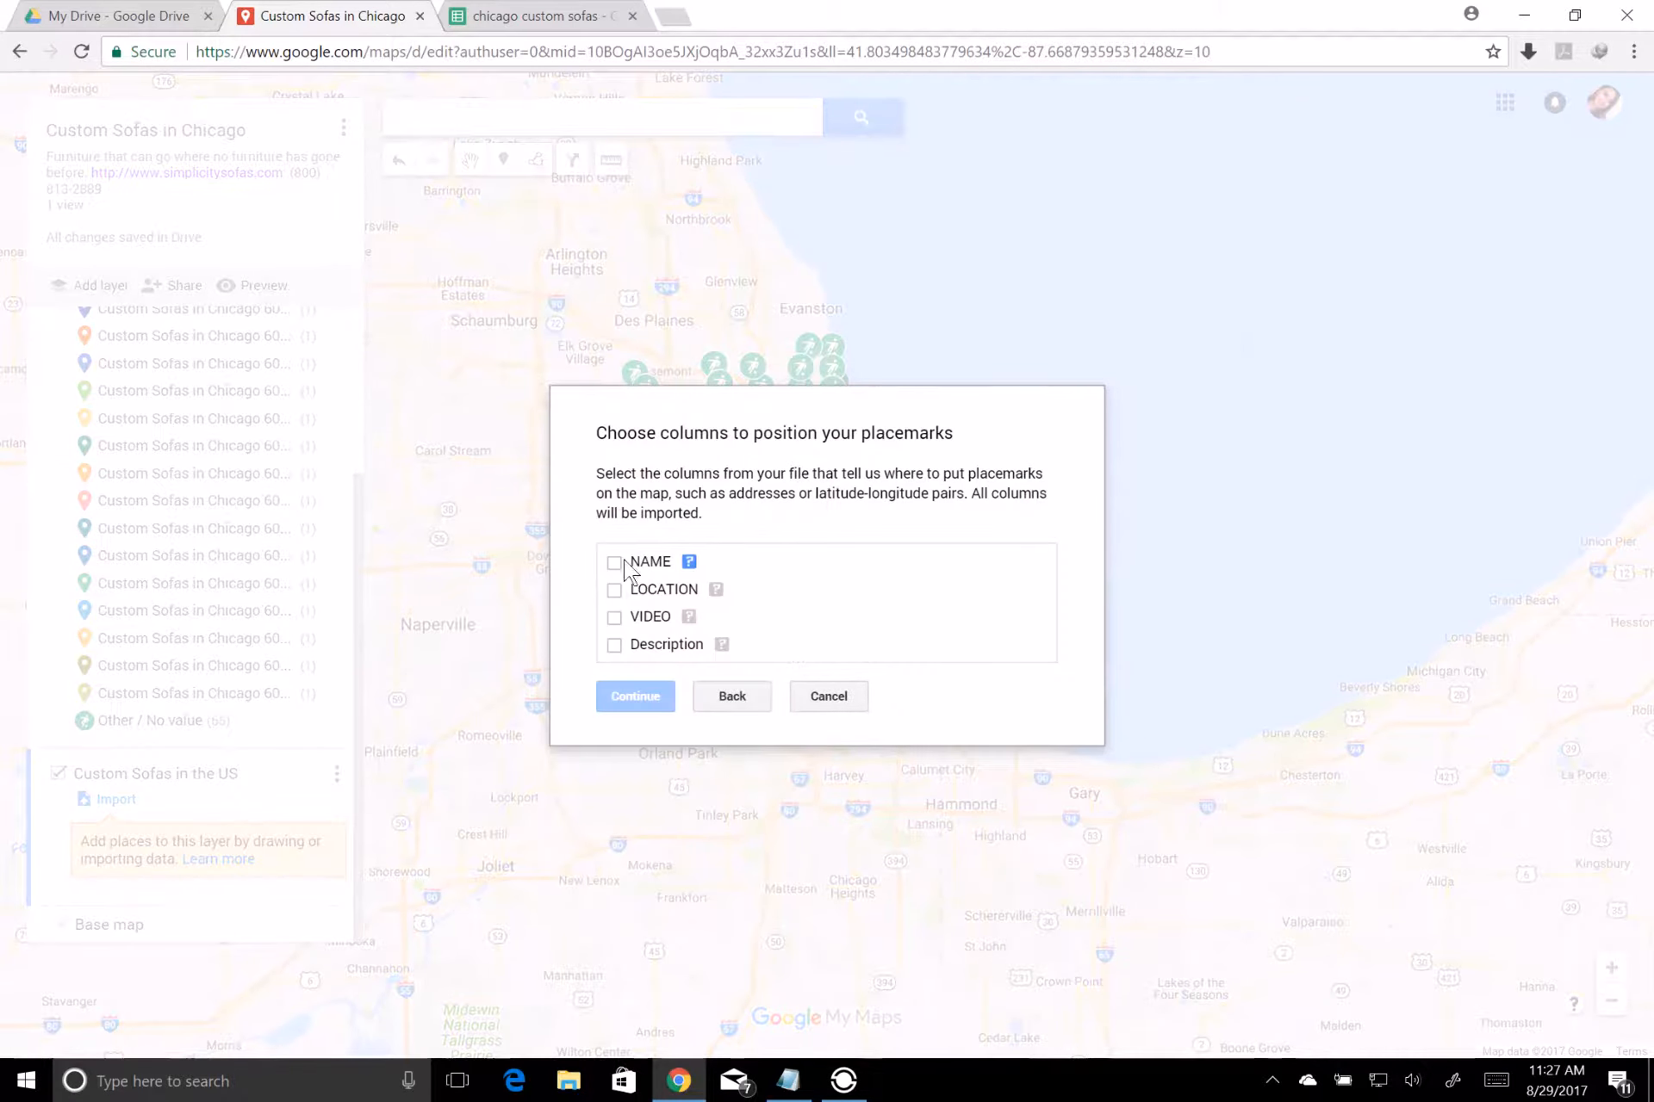
click(614, 590)
click(611, 696)
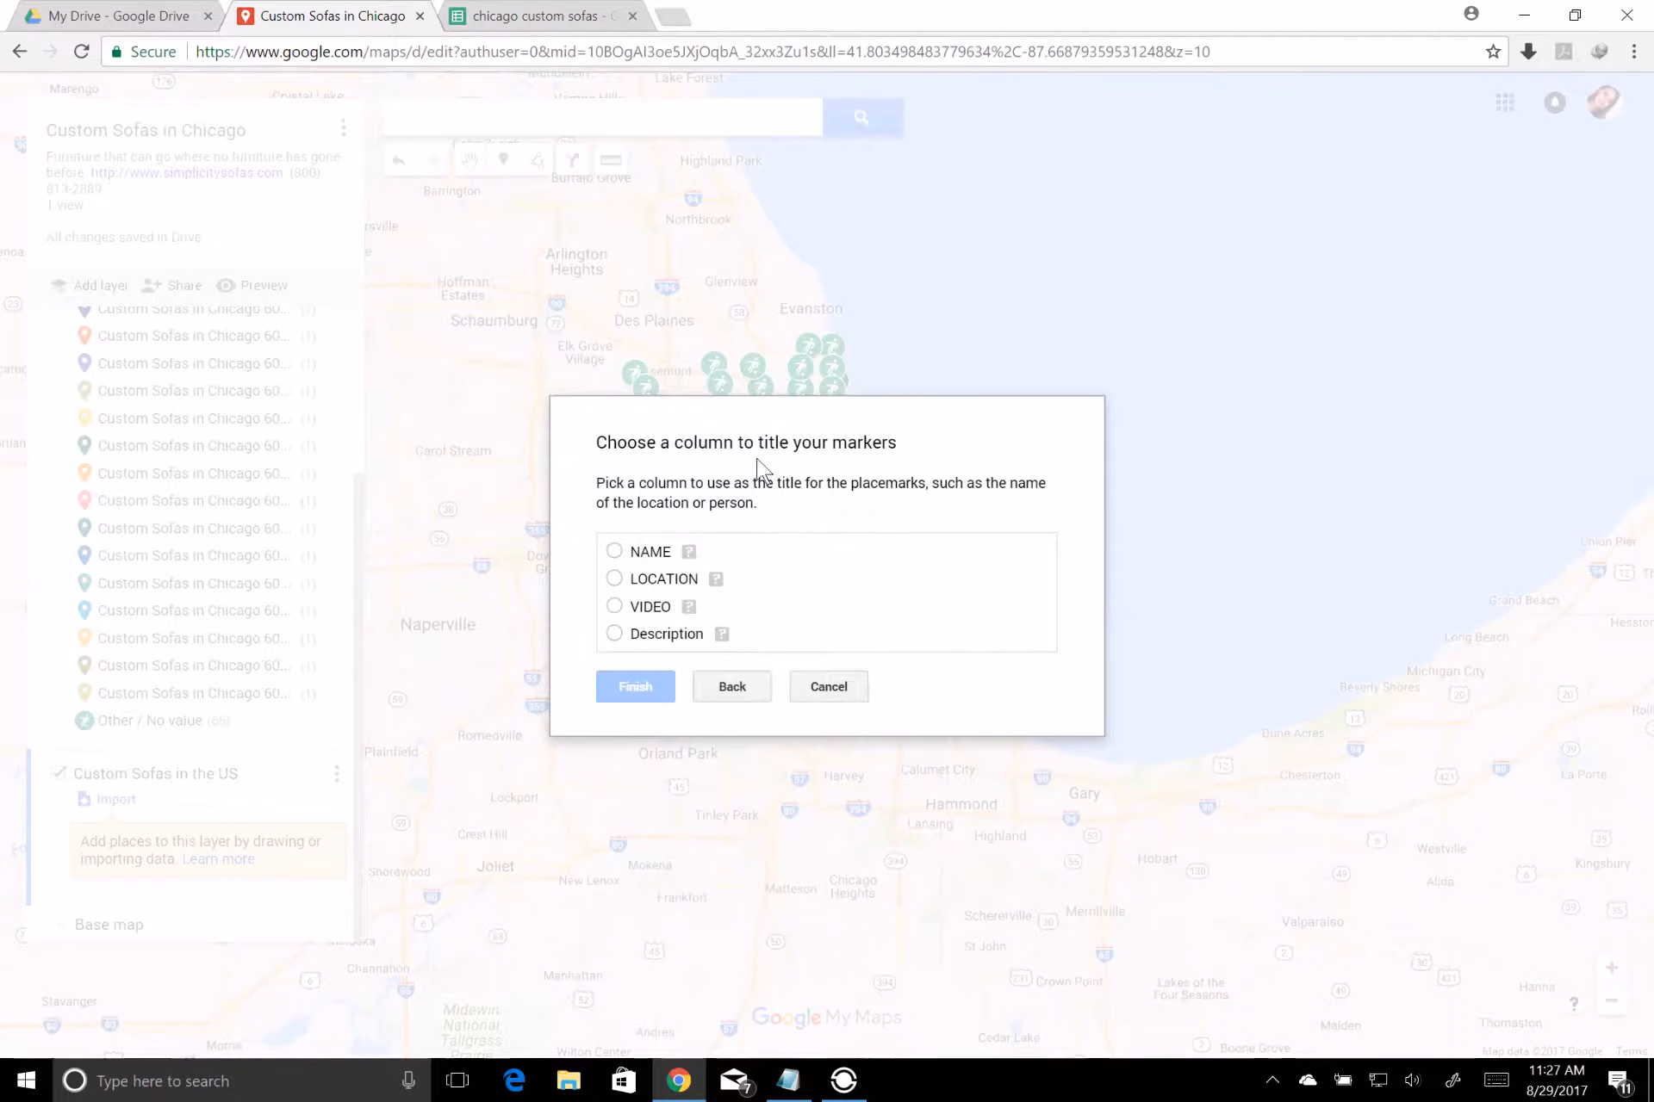
click(615, 553)
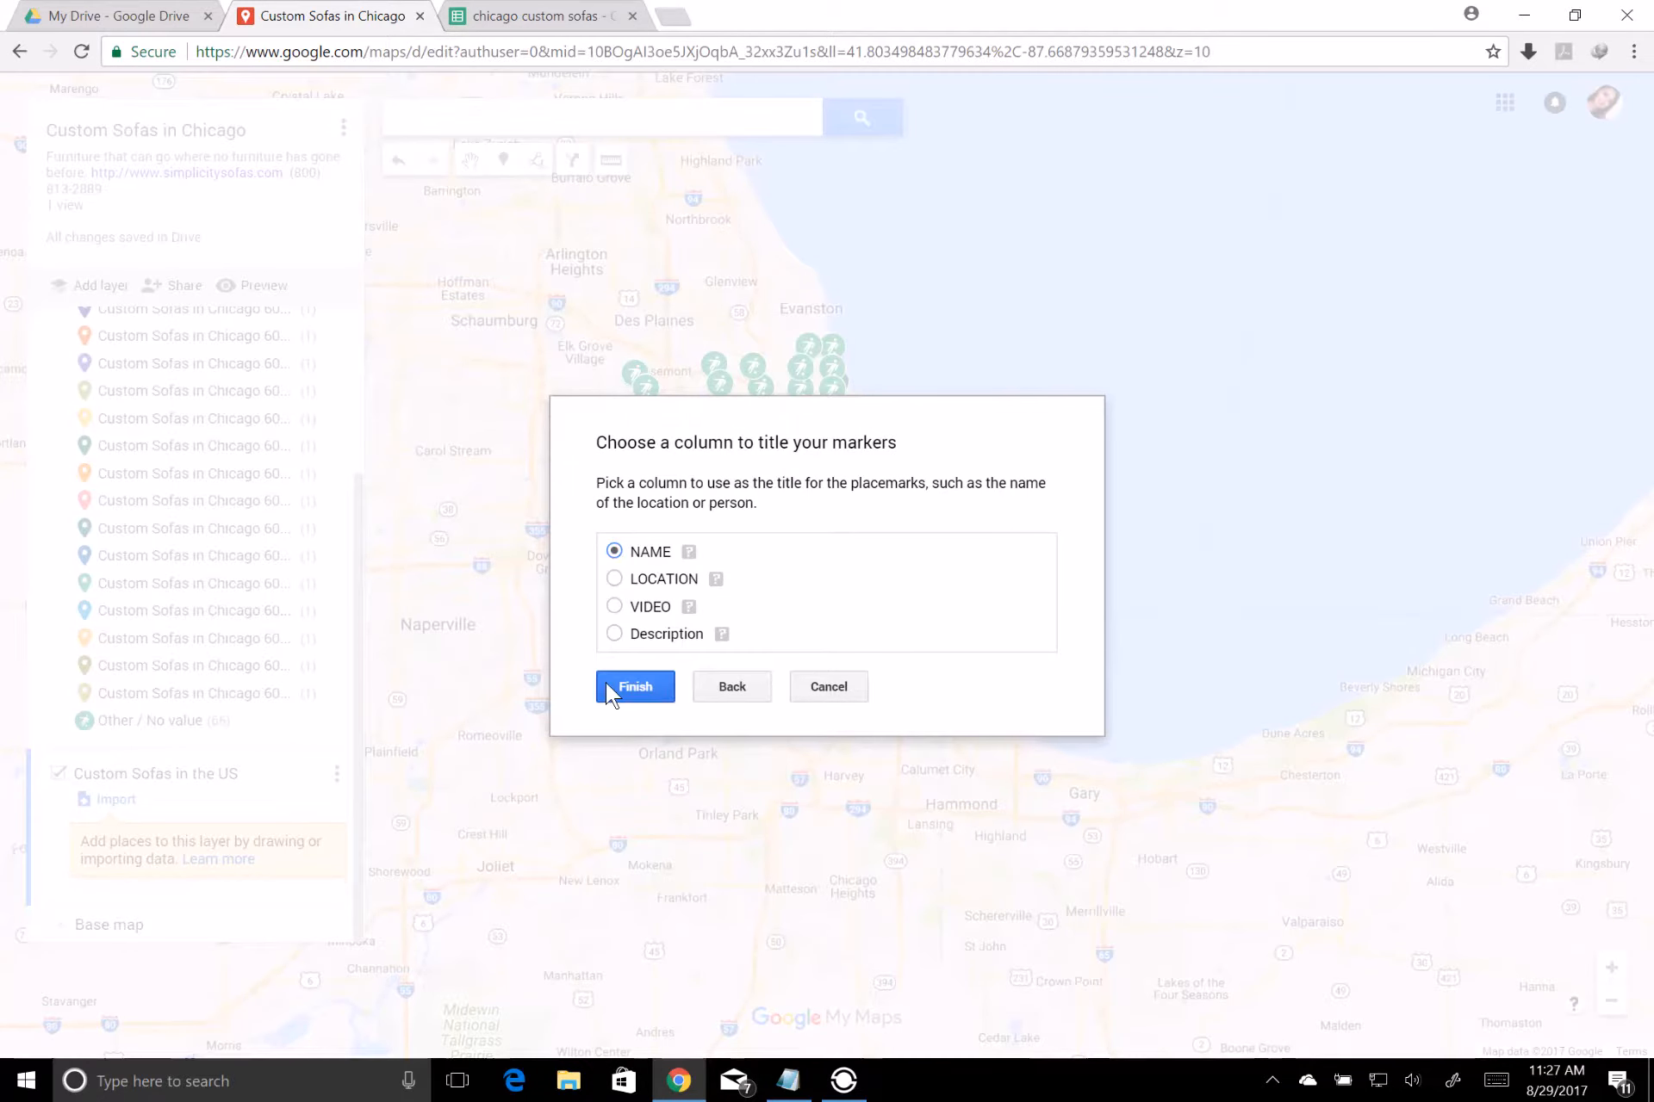
click(622, 686)
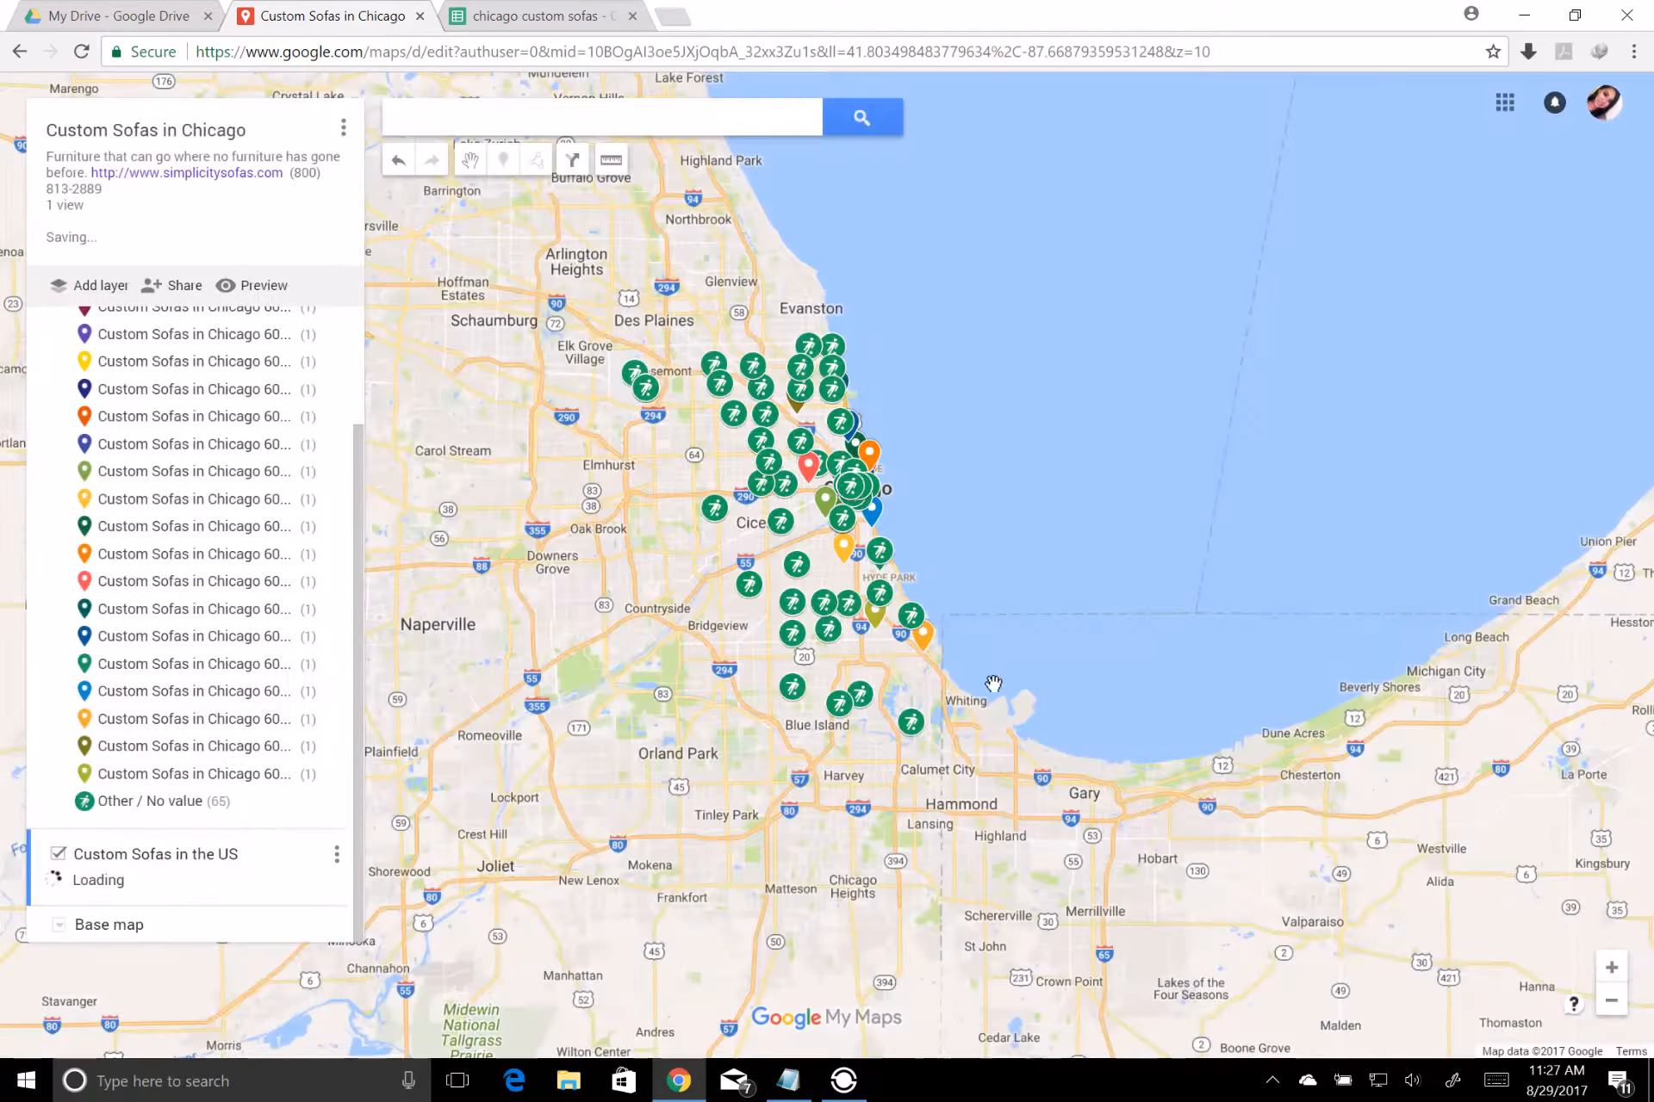
click(1612, 1001)
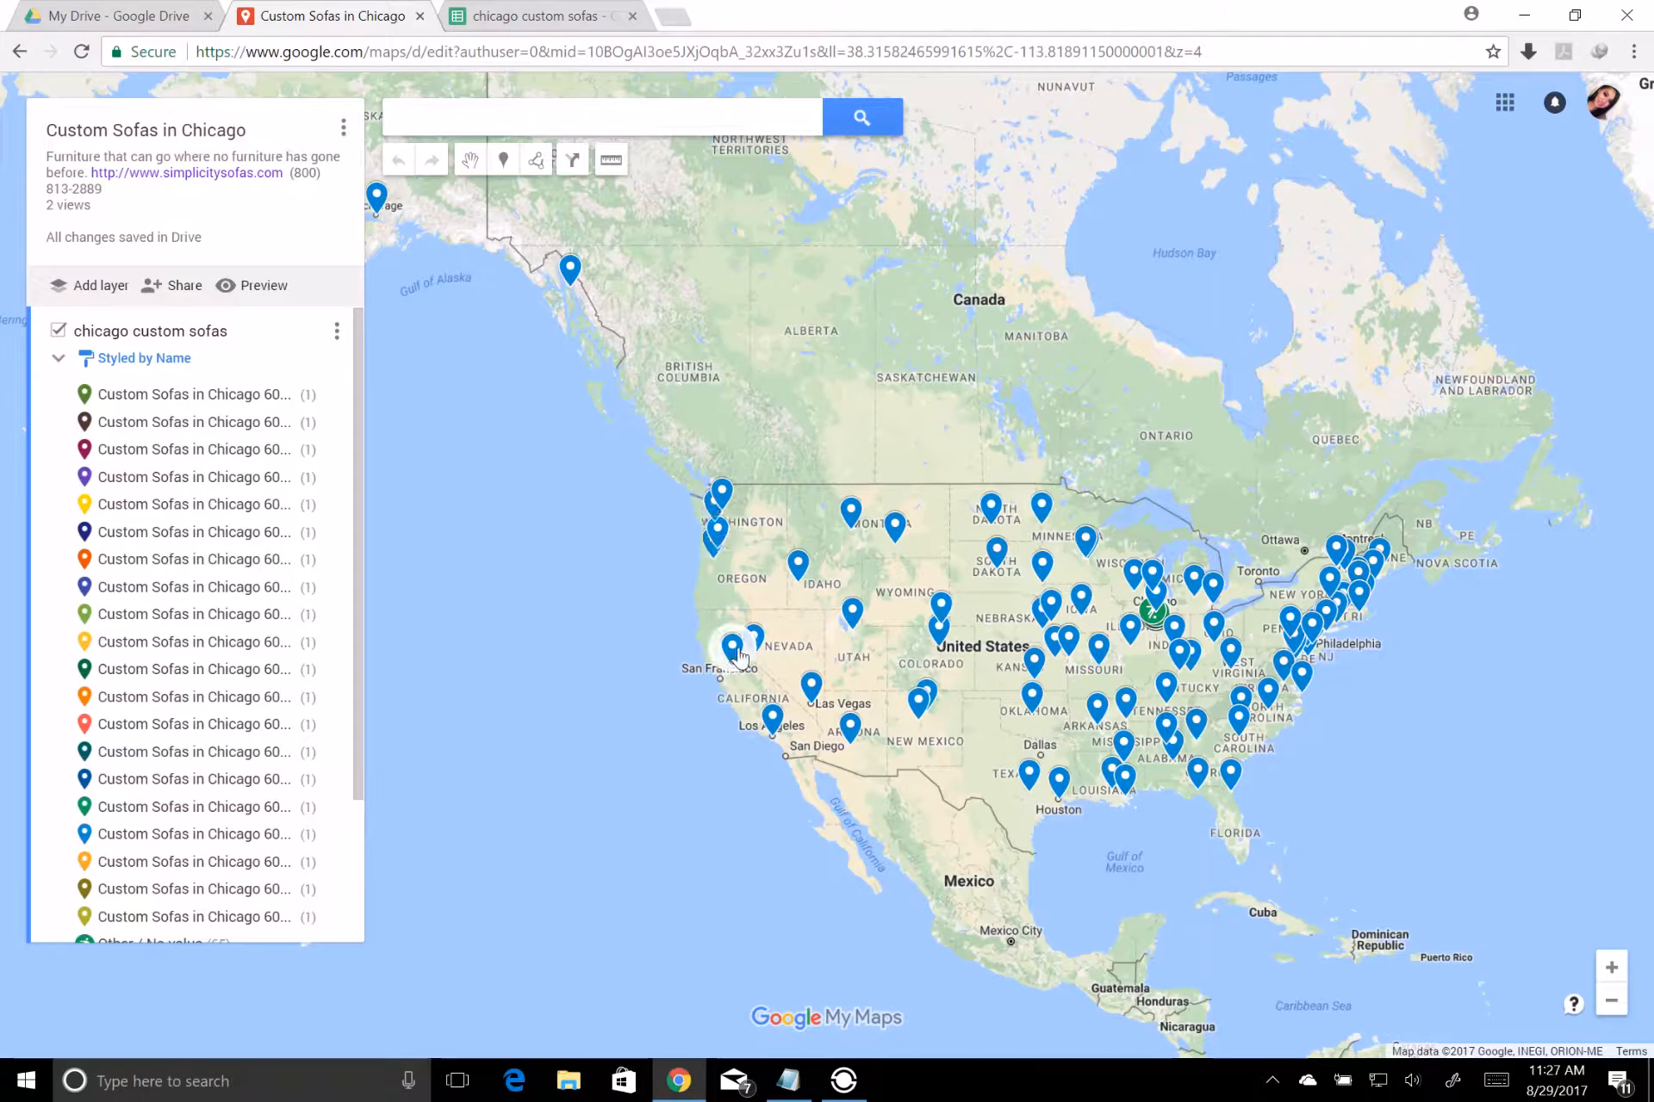
Check the placemark details for Salt Lake City, Denver, Chicago 60701 and Jefferson City on the map
click(853, 611)
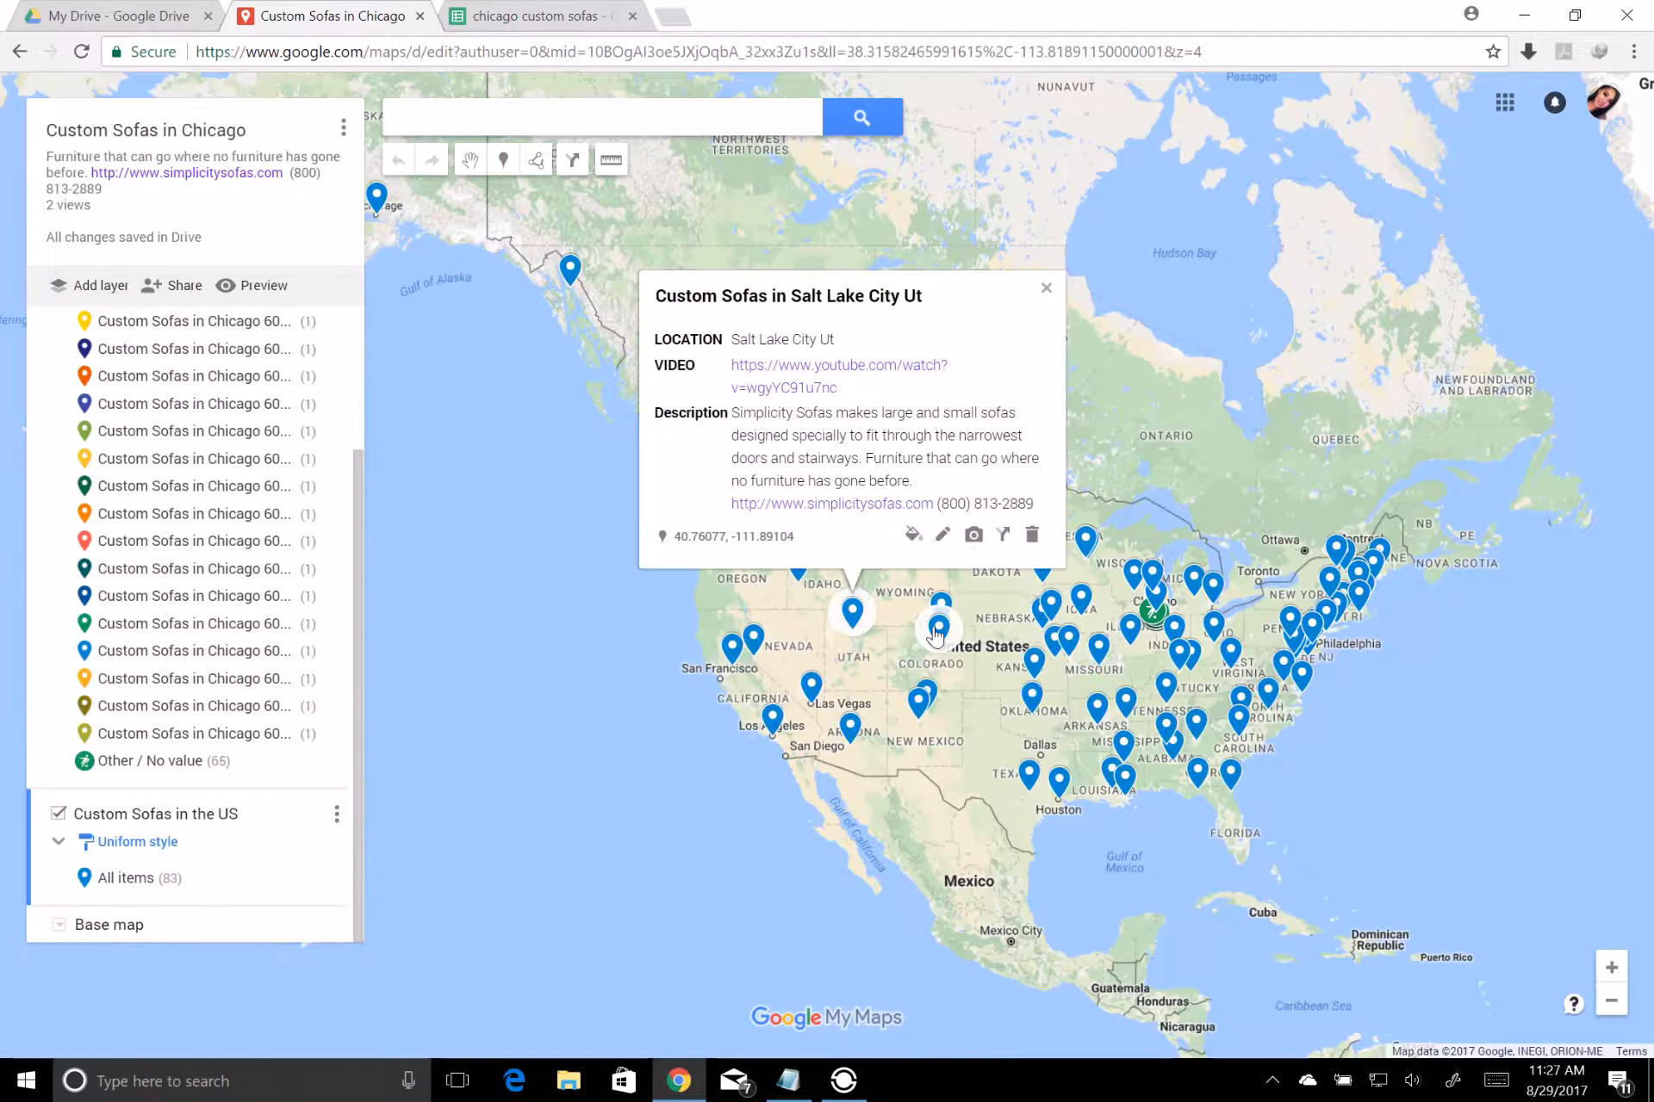
click(936, 628)
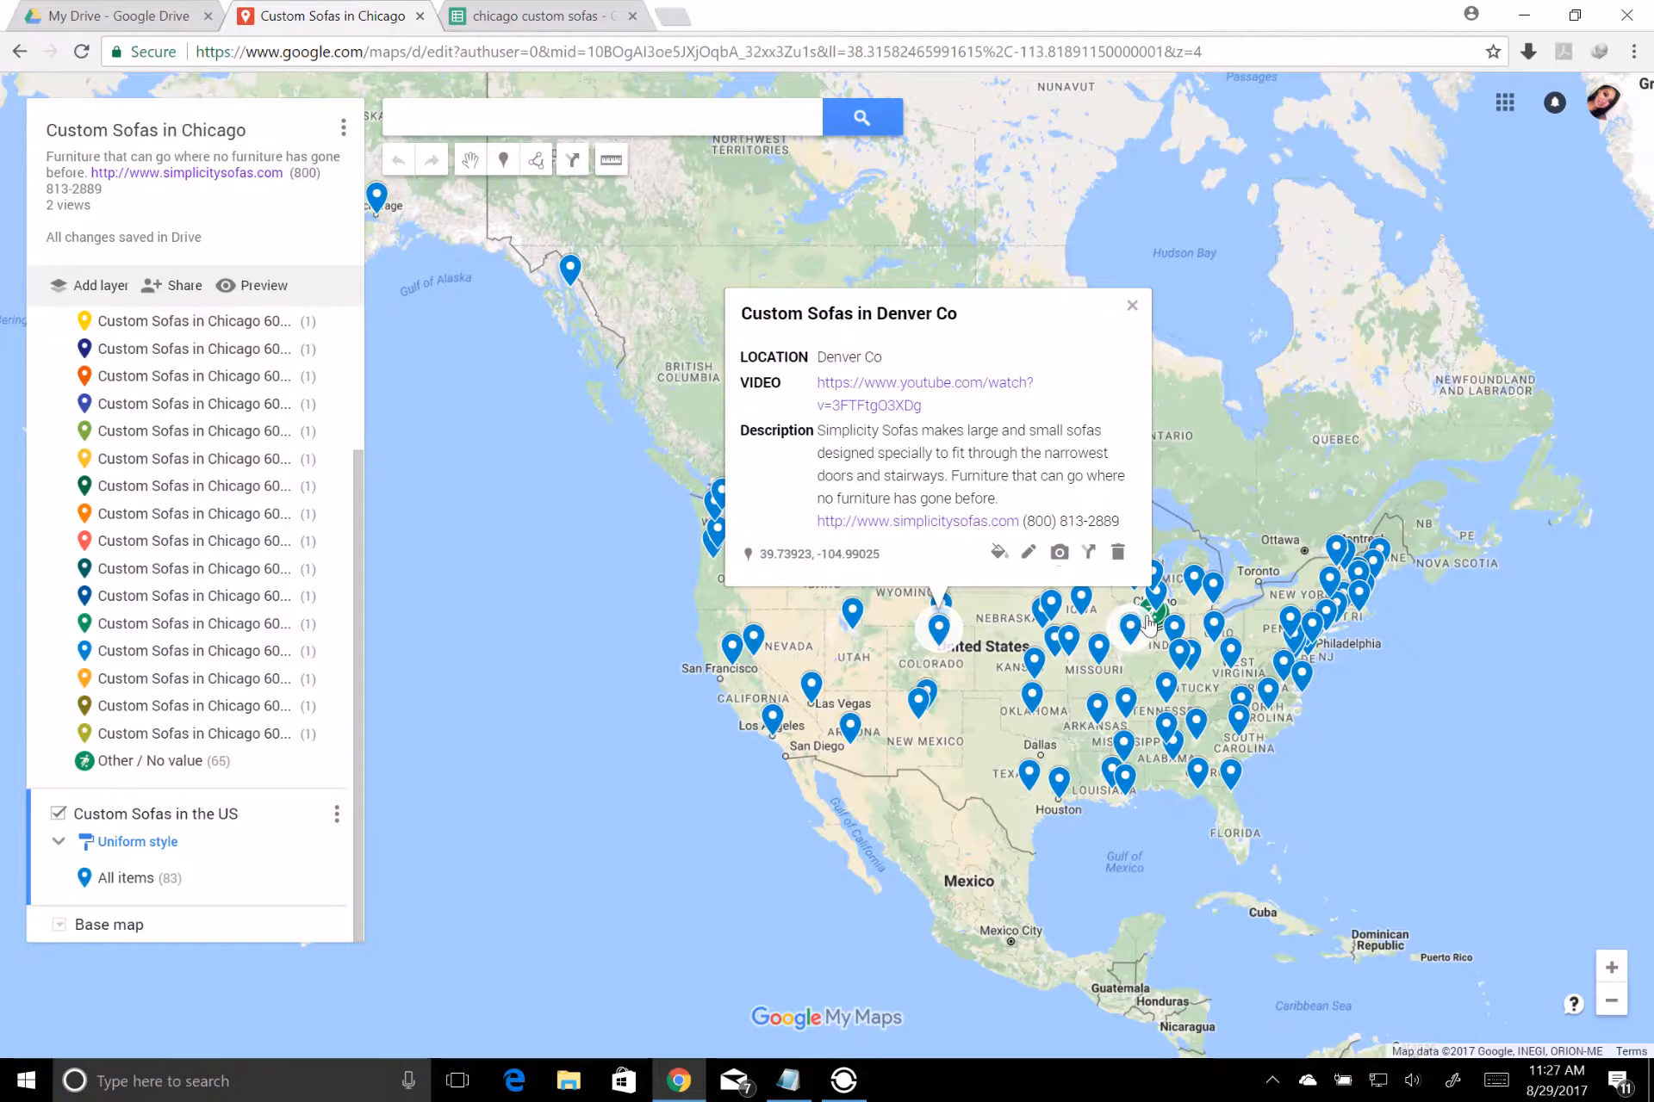
click(1148, 624)
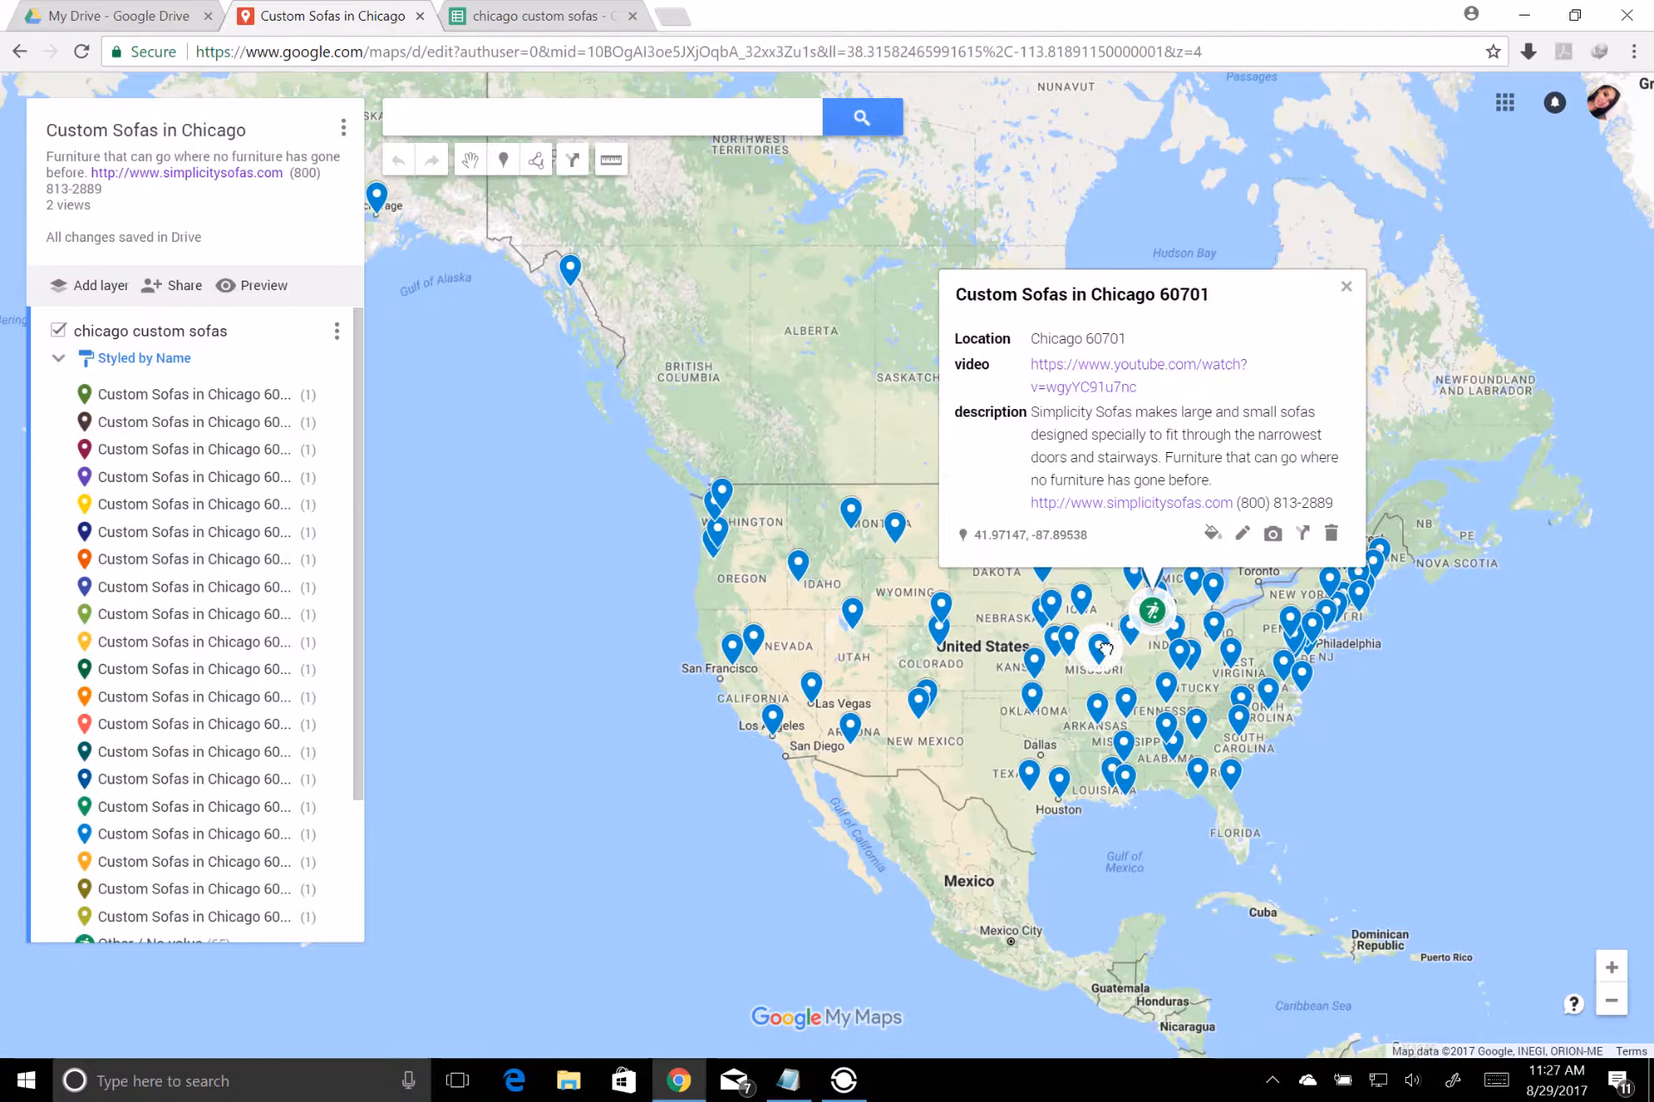
click(1103, 648)
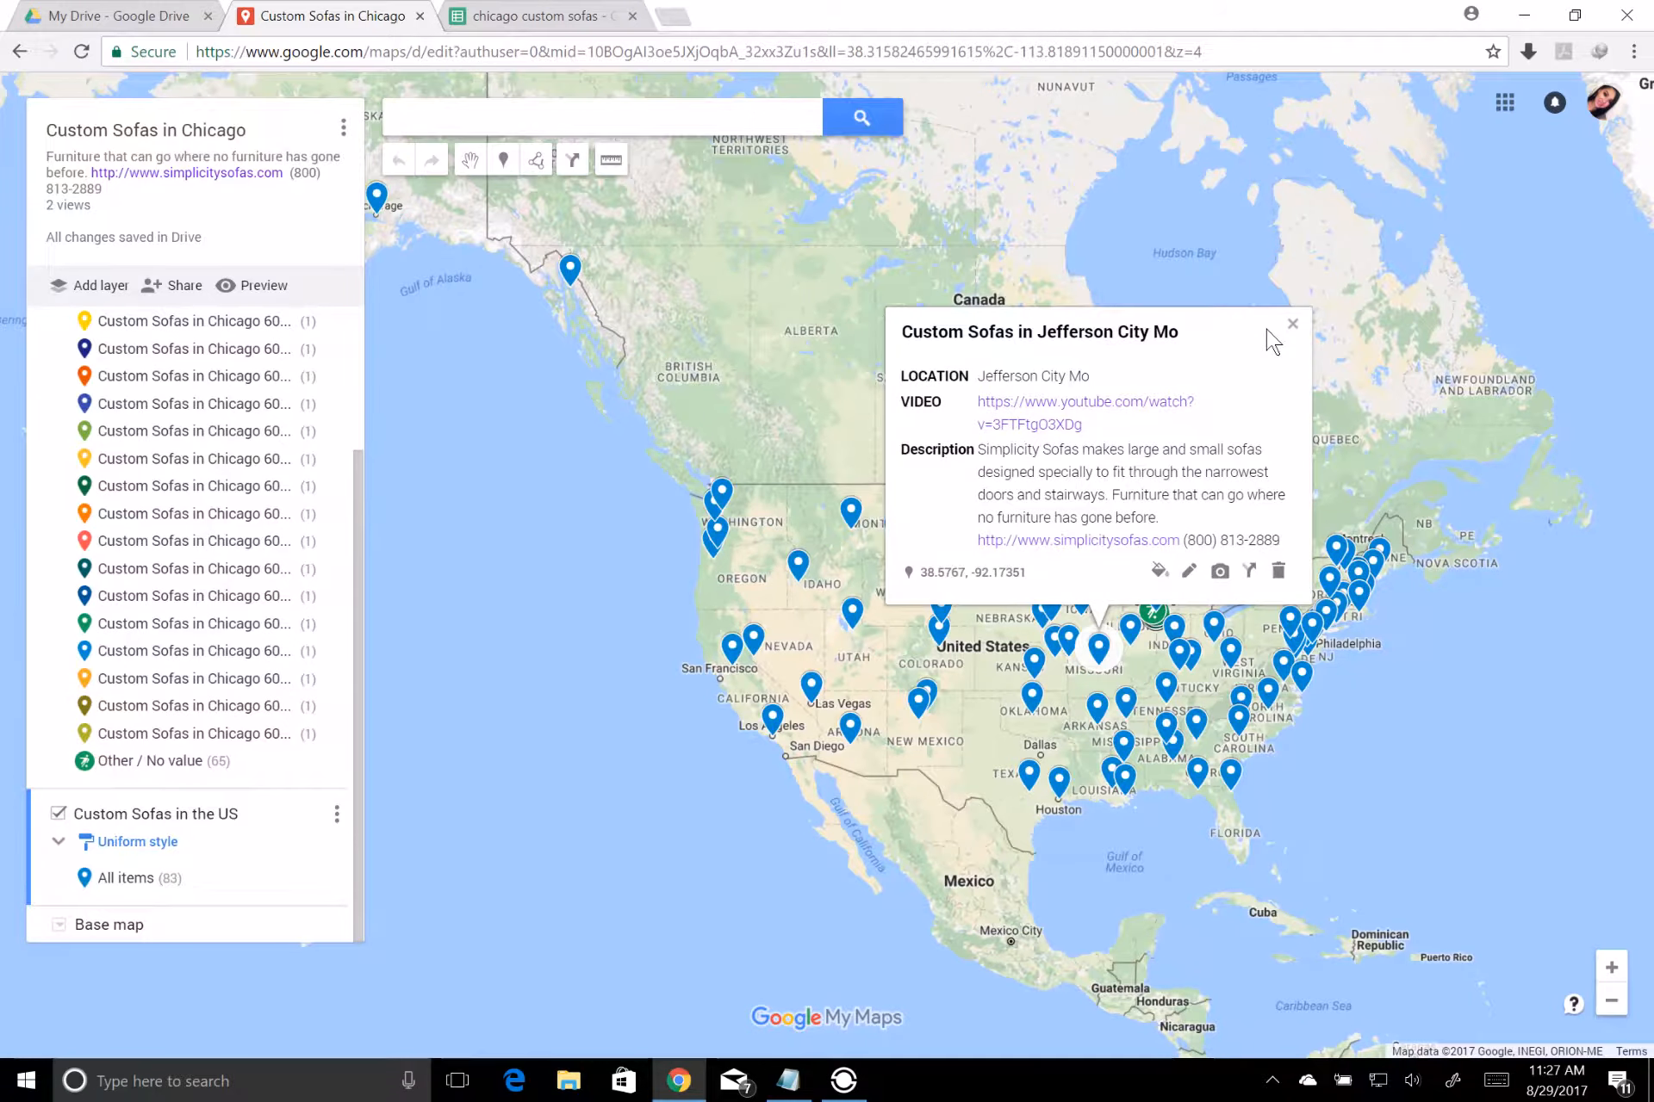
click(1292, 323)
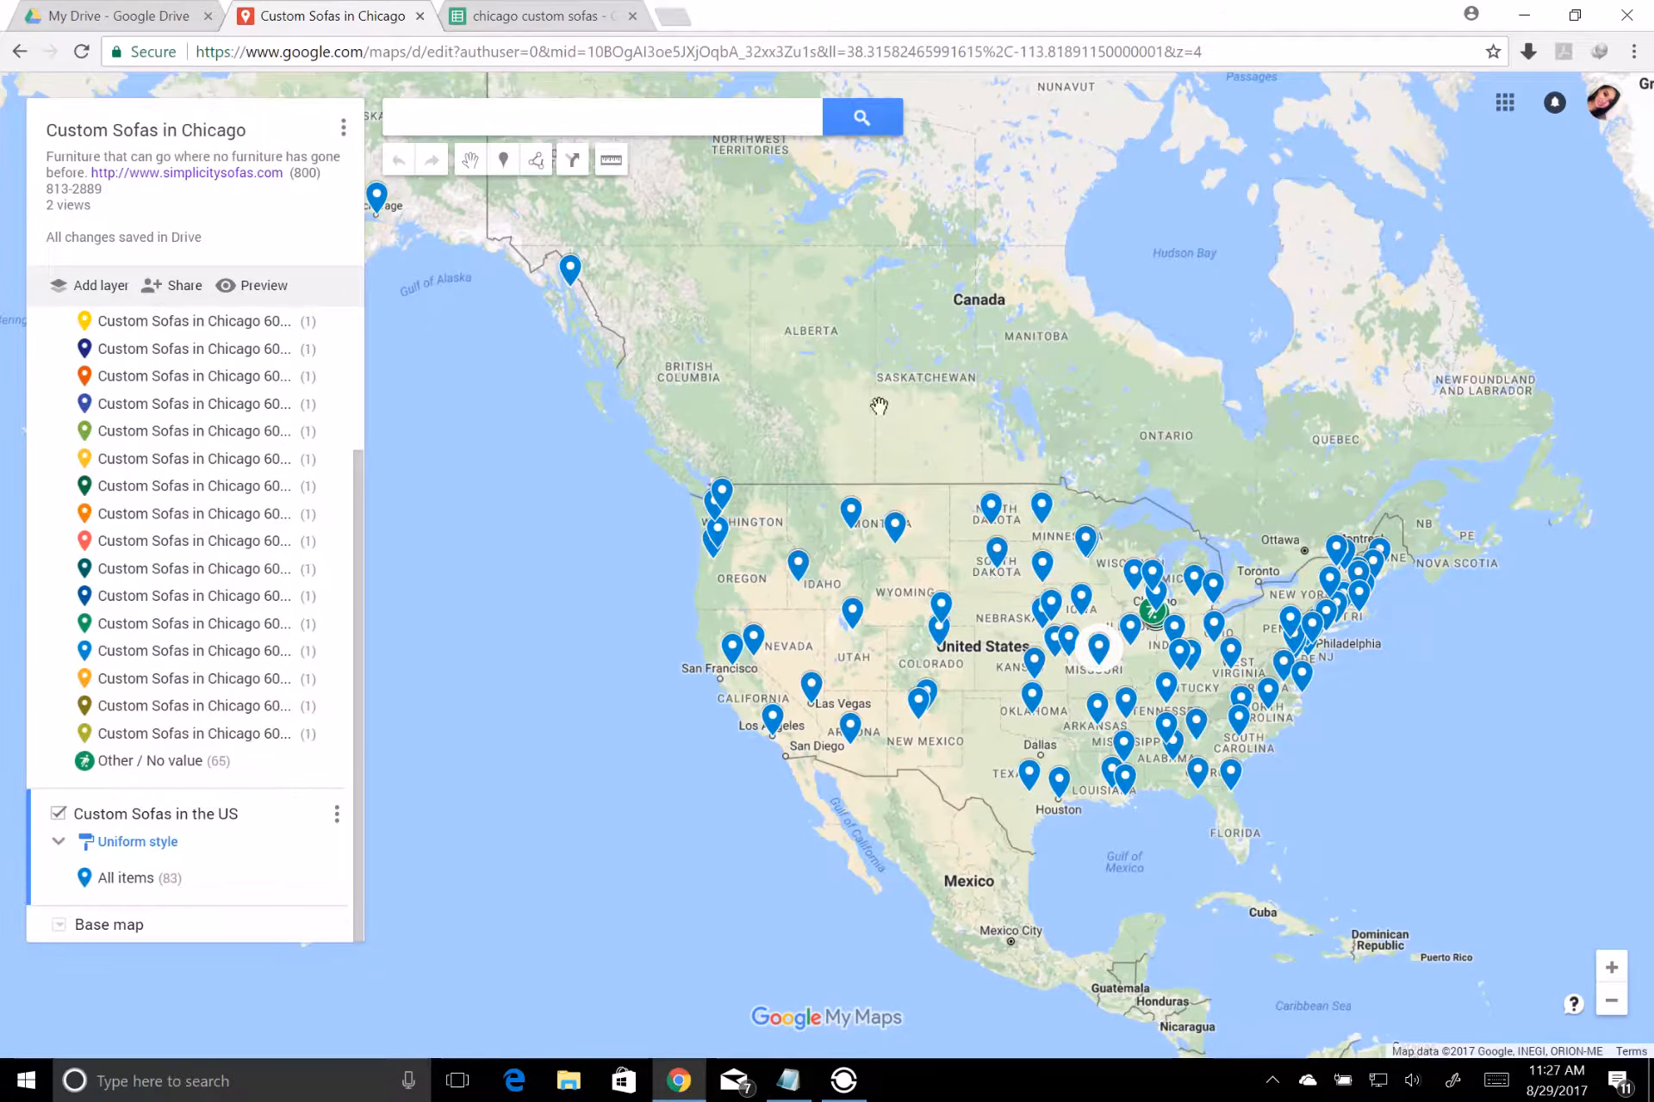
Examine the cluster of custom sofa placemarks around Chicago up close, including the Chicago Il placemark
scroll(1147, 431, up, 1)
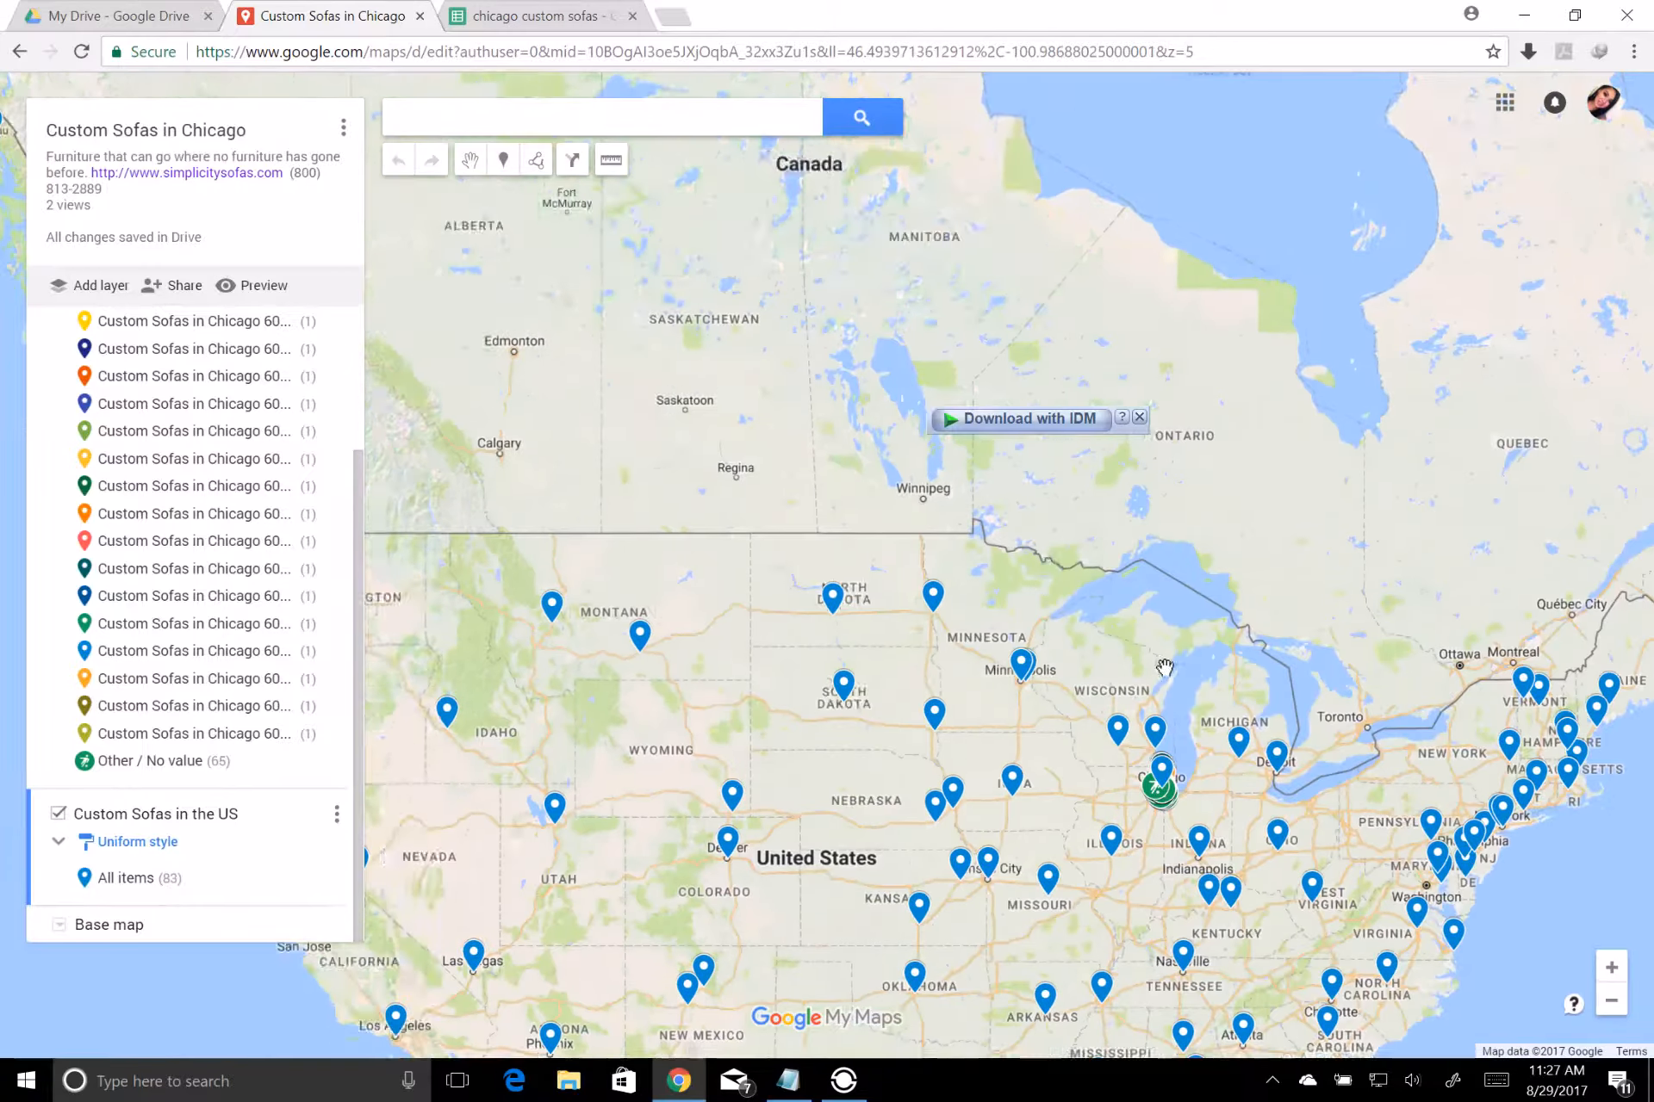
drag(1164, 667, 939, 479)
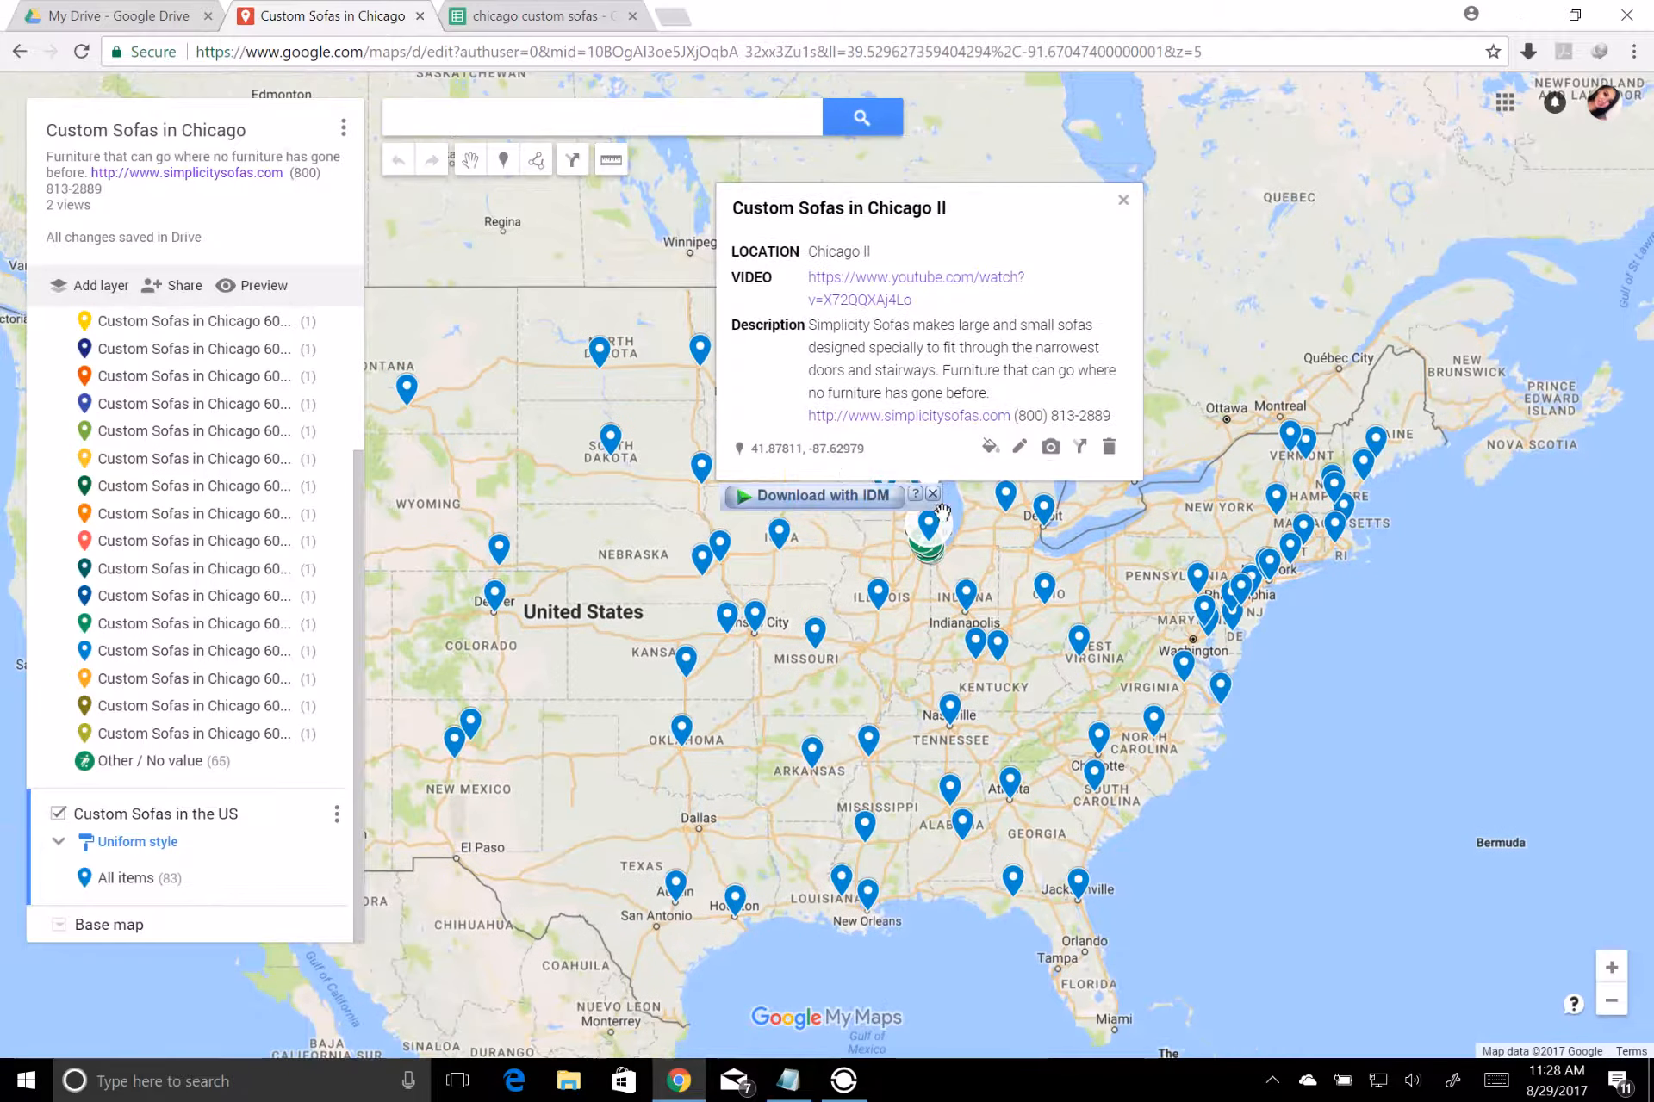
double_click(982, 550)
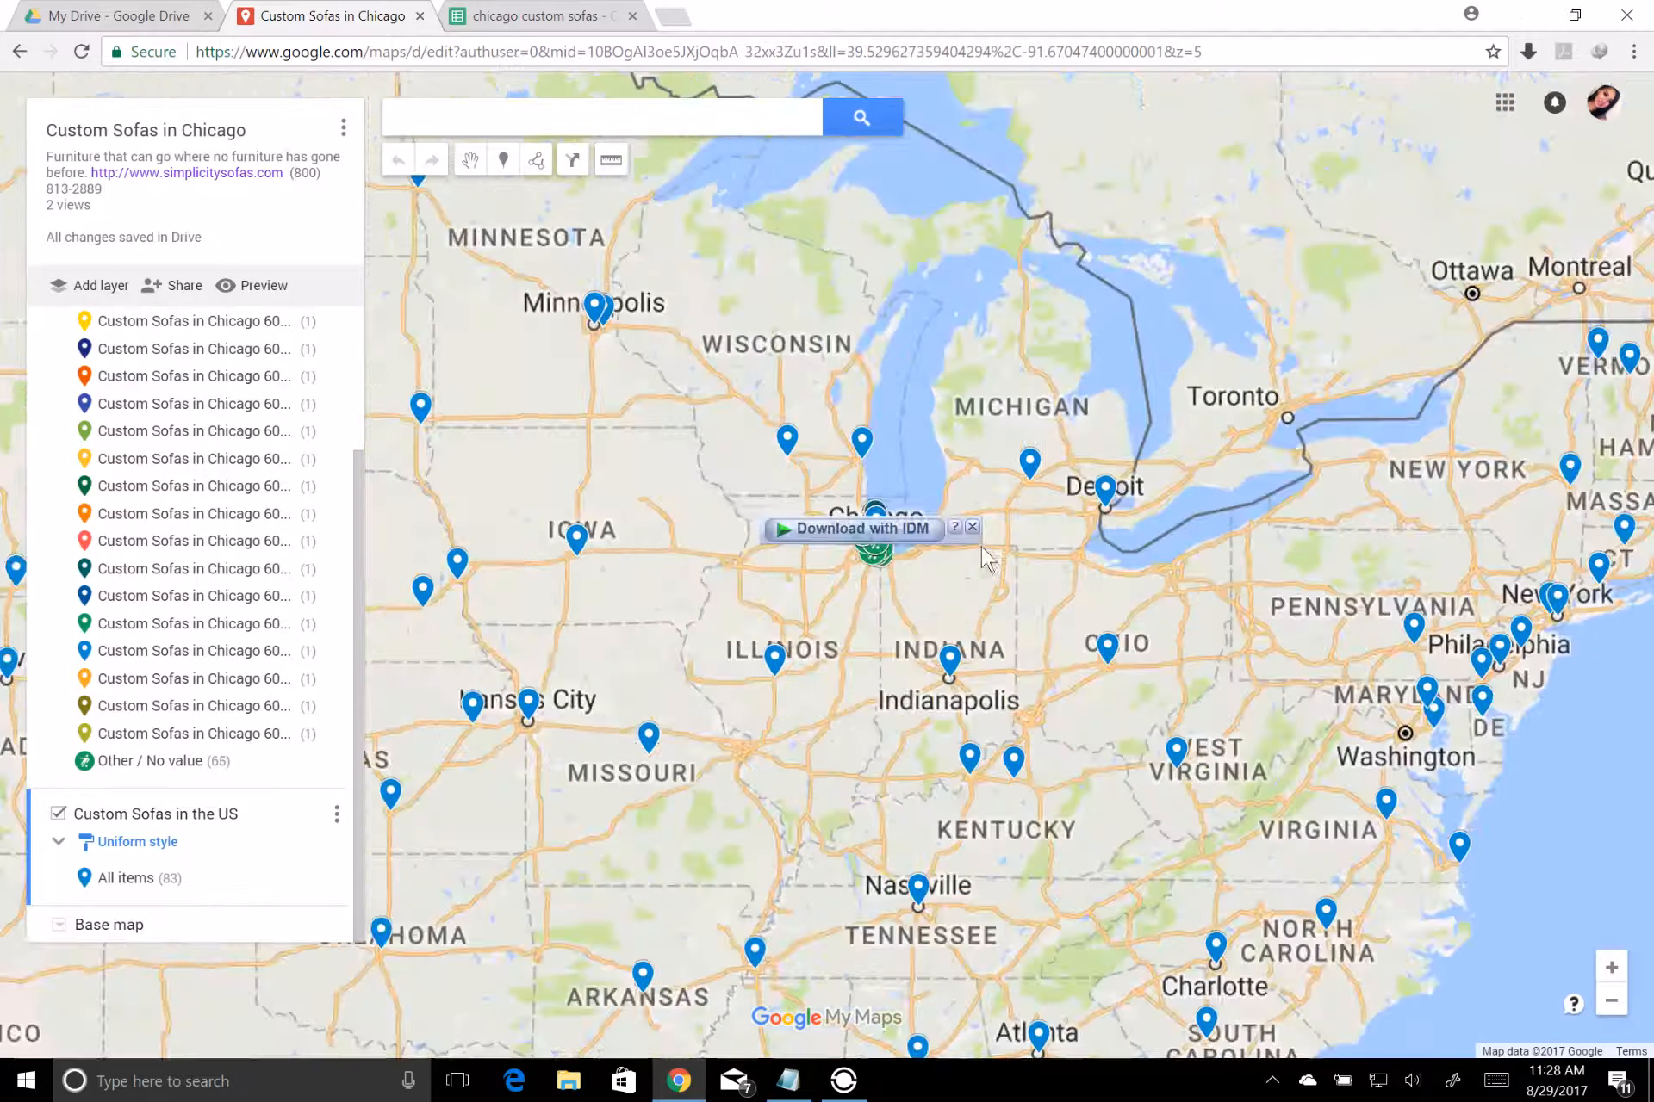
double_click(951, 595)
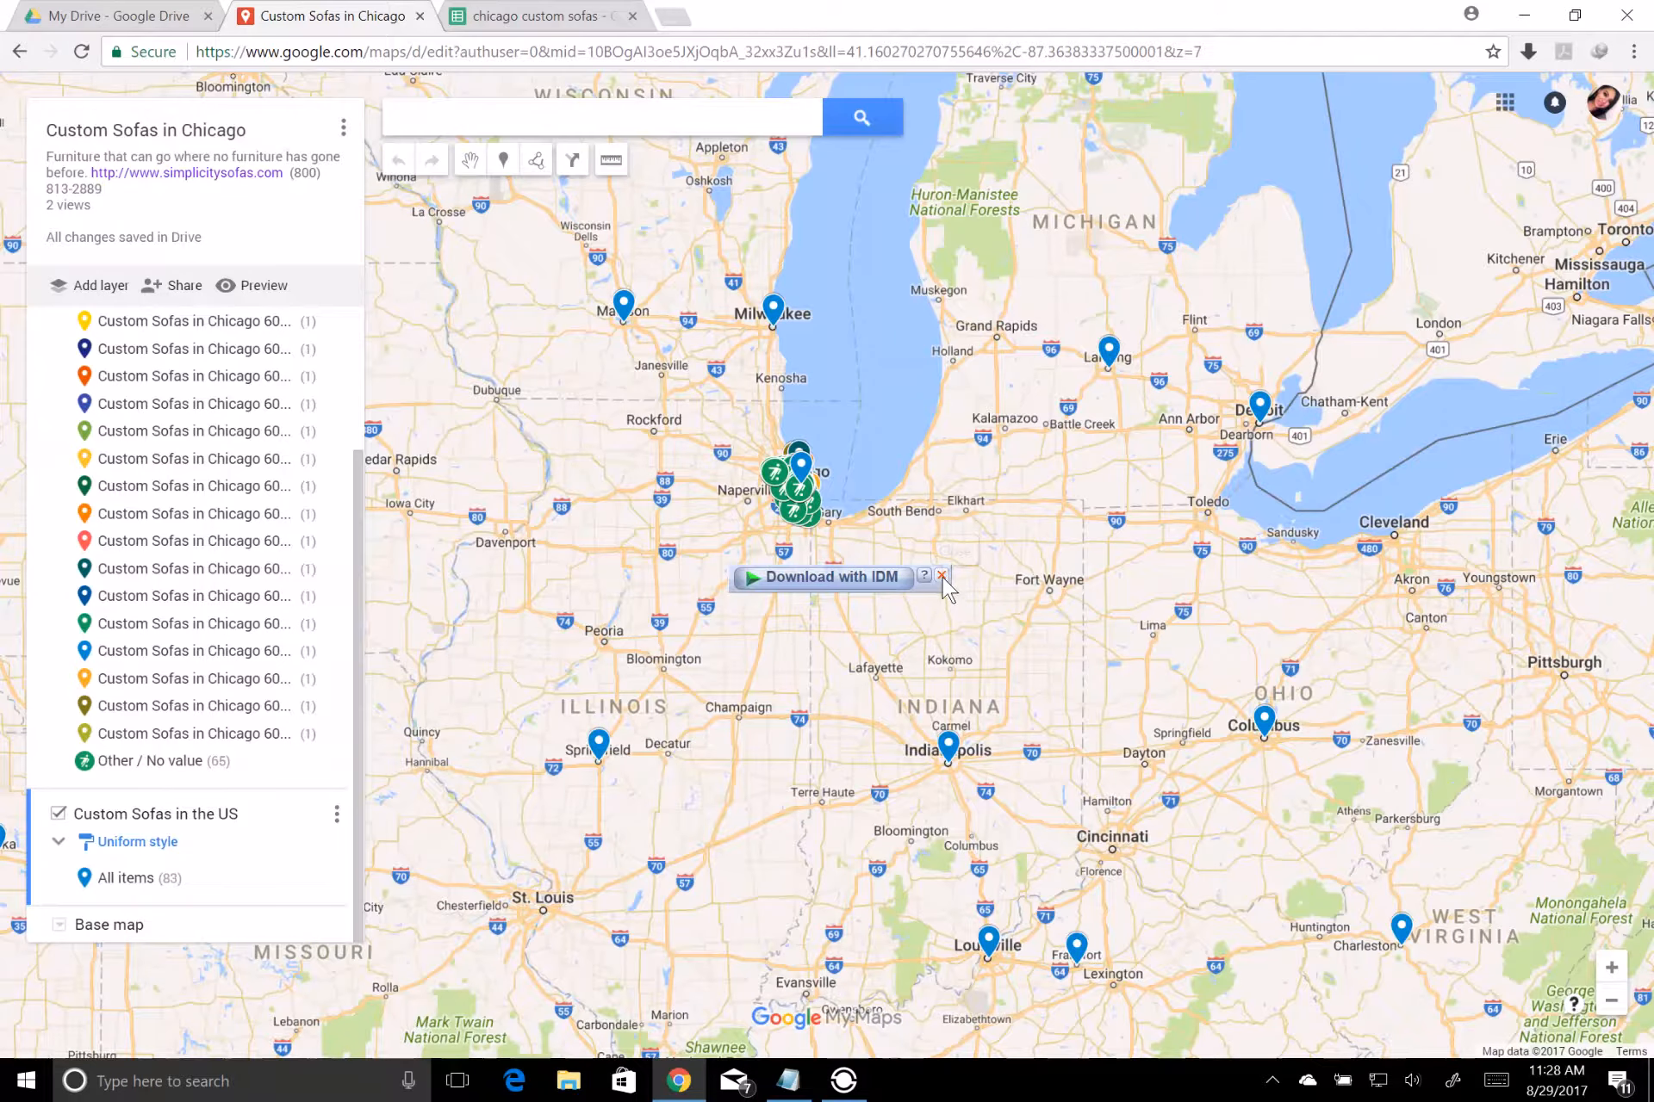
click(942, 576)
drag(882, 536, 998, 538)
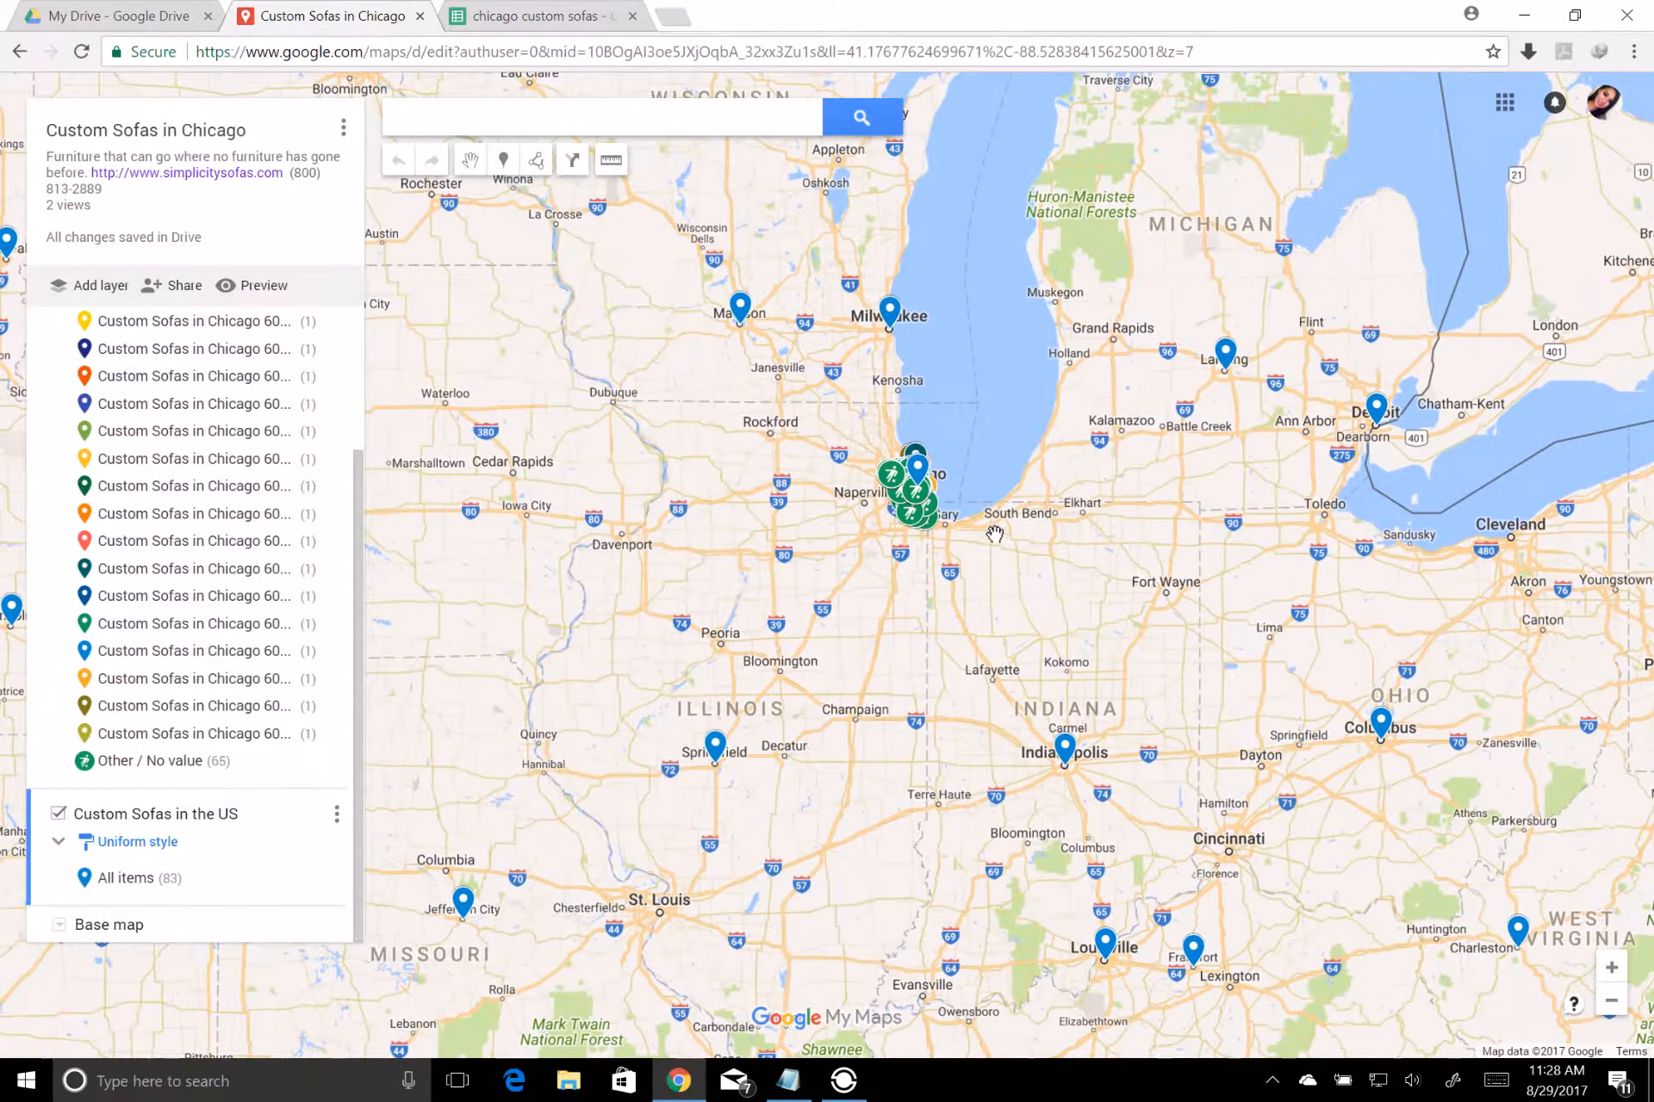
double_click(998, 538)
double_click(942, 435)
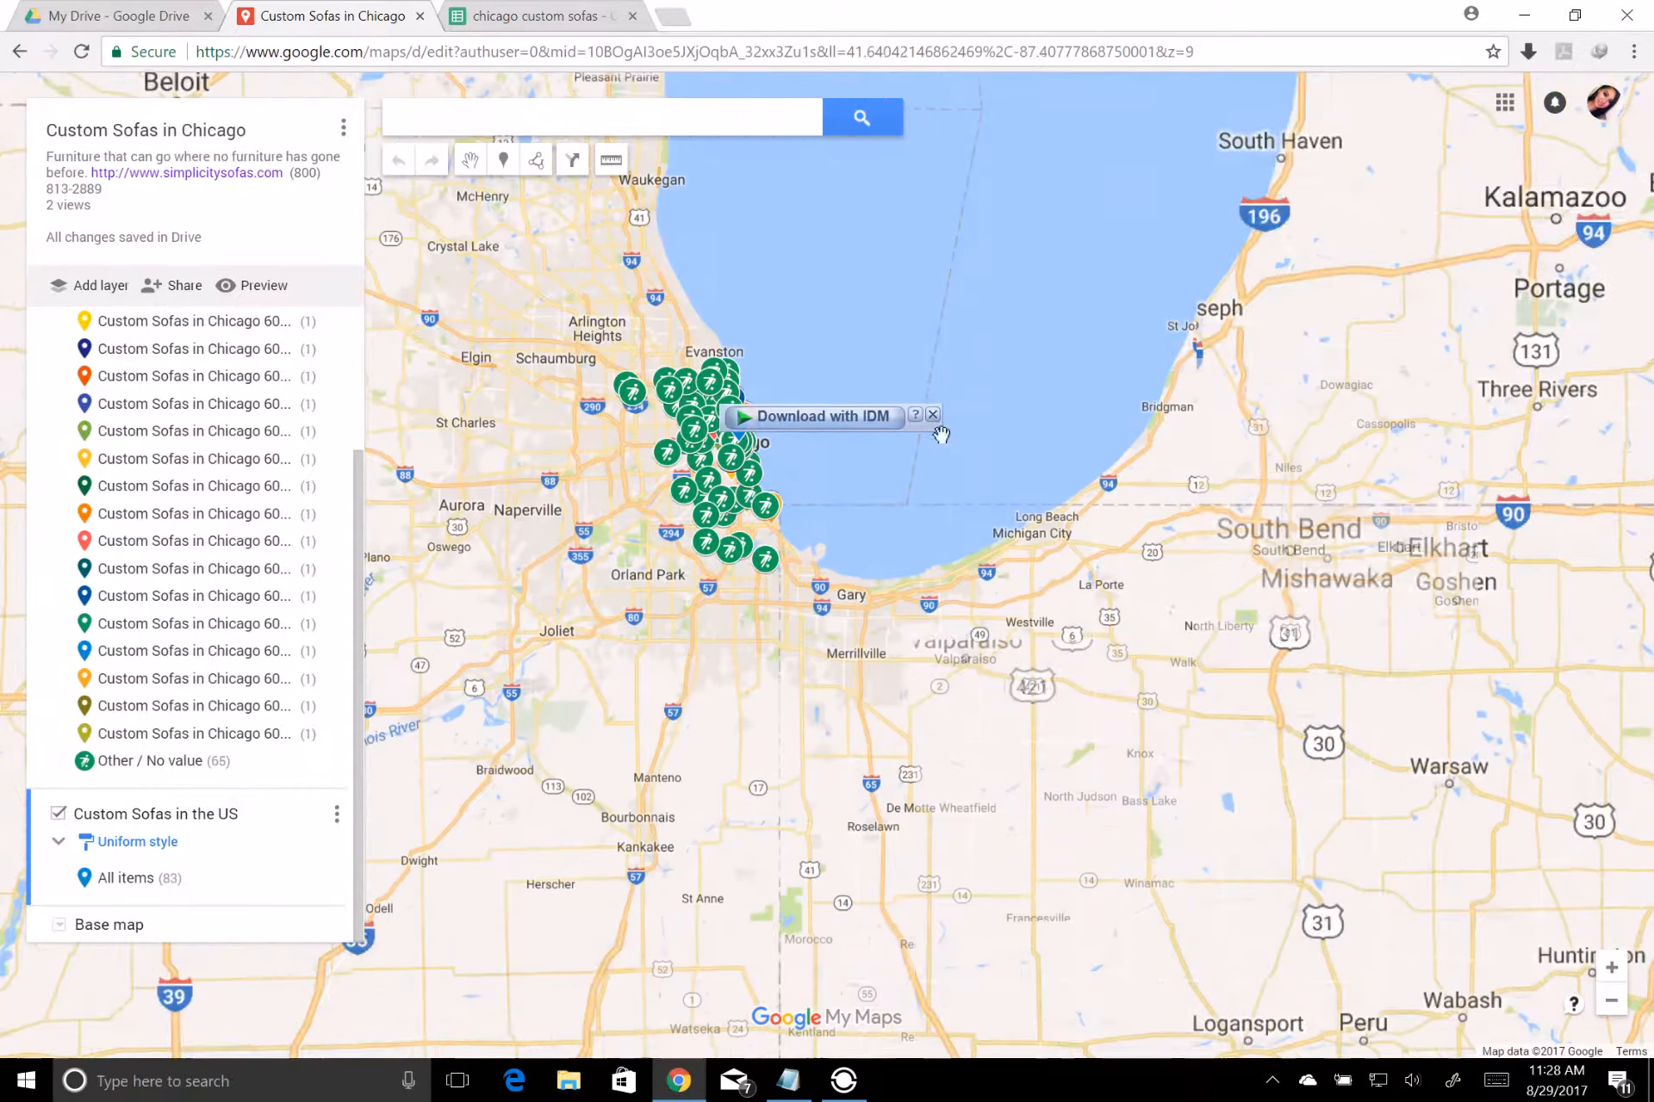
drag(831, 489, 1068, 498)
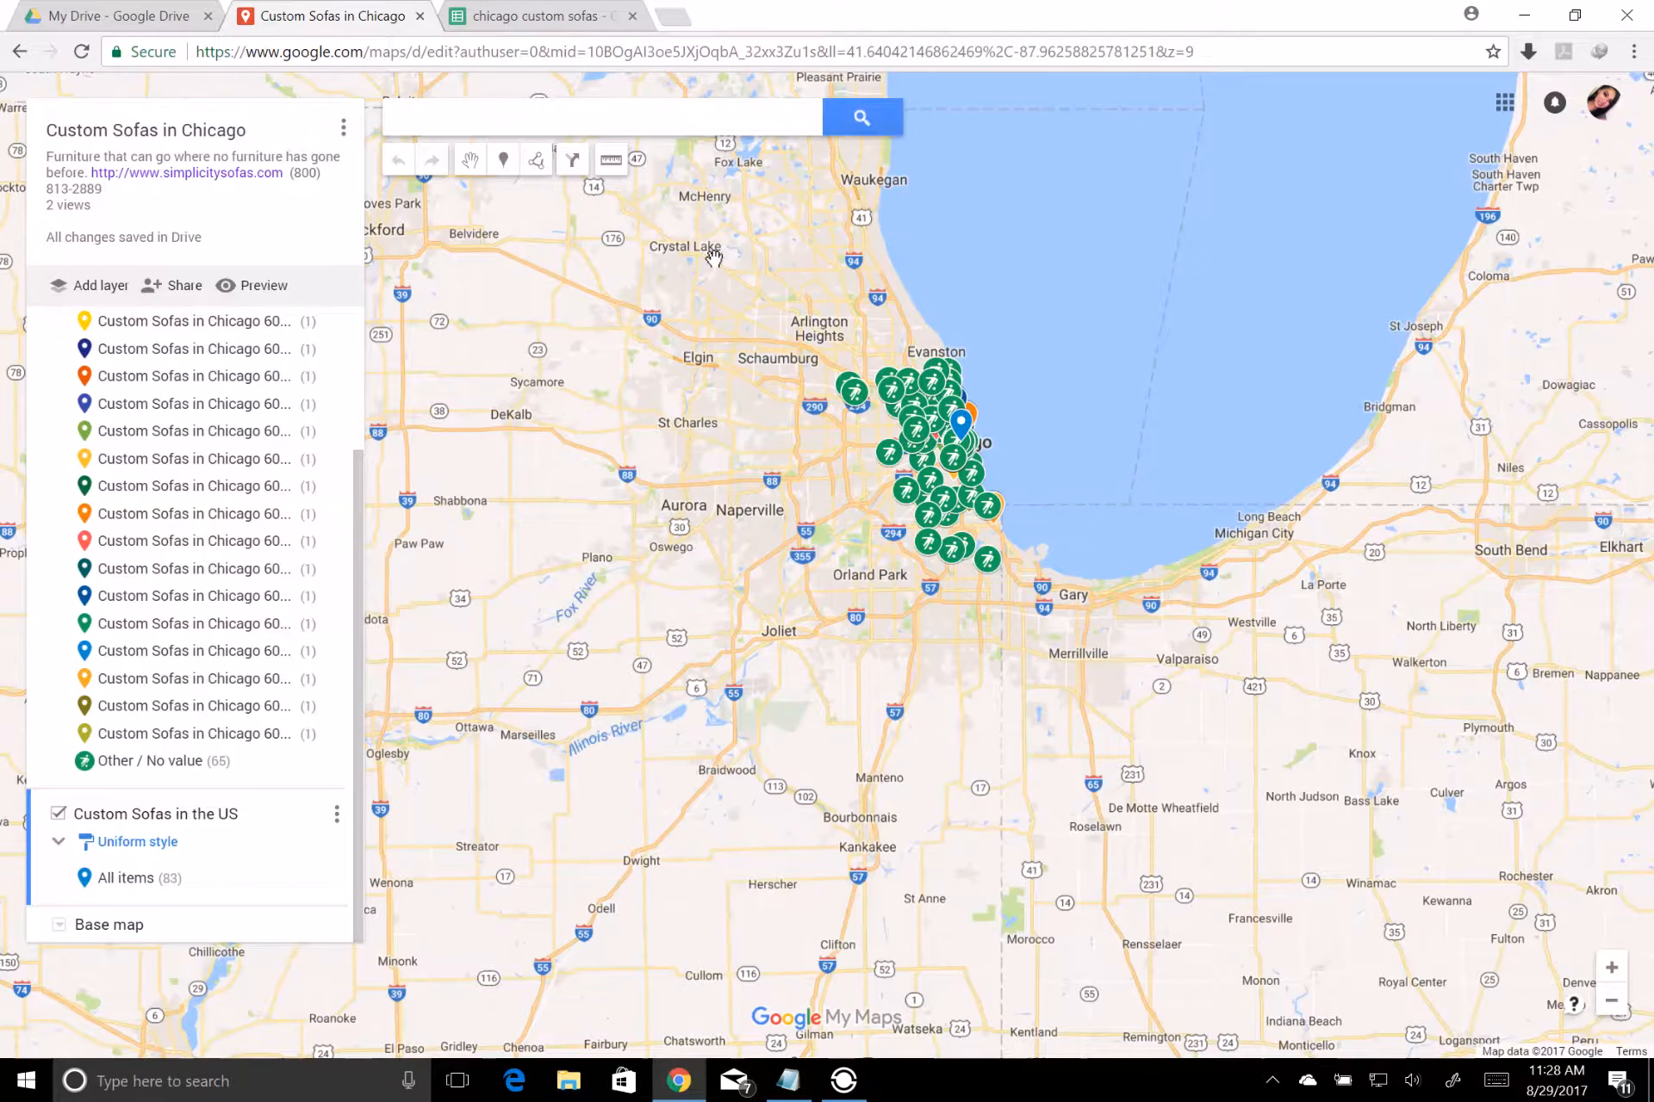
Review the name, location, video and description columns in the chicago custom sofas spreadsheet, and return to the map
click(545, 19)
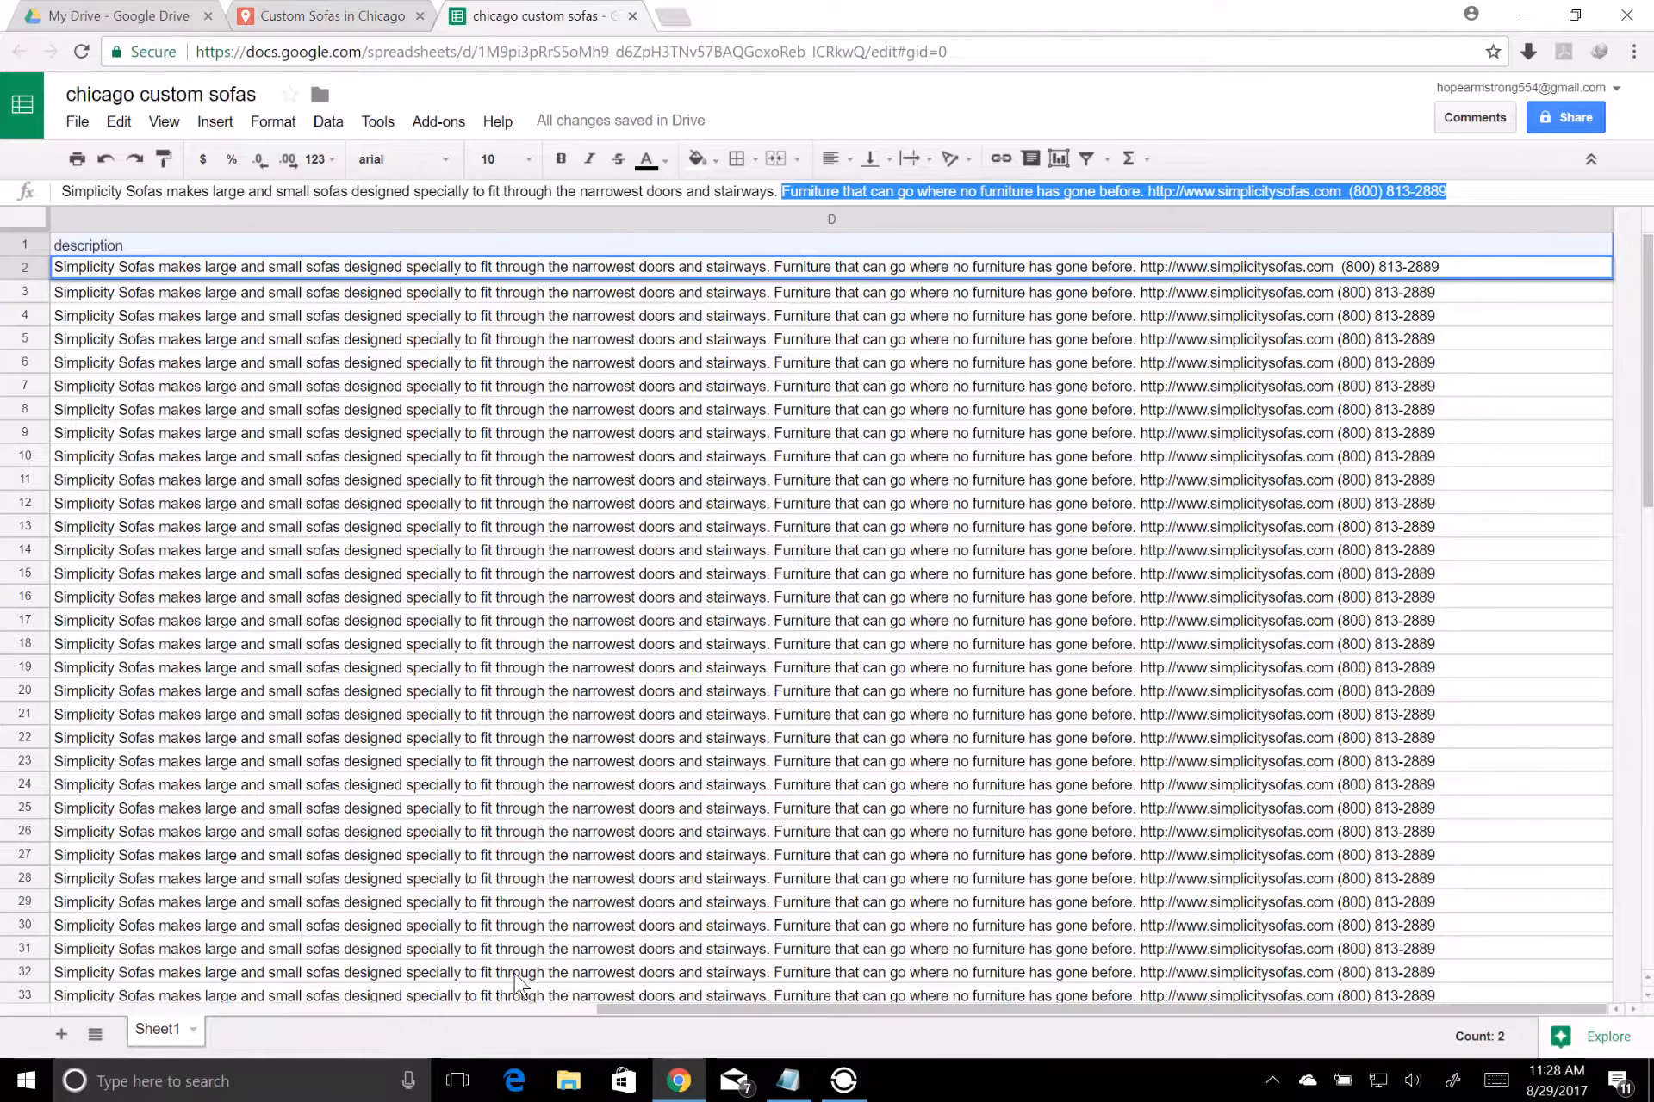
click(447, 1009)
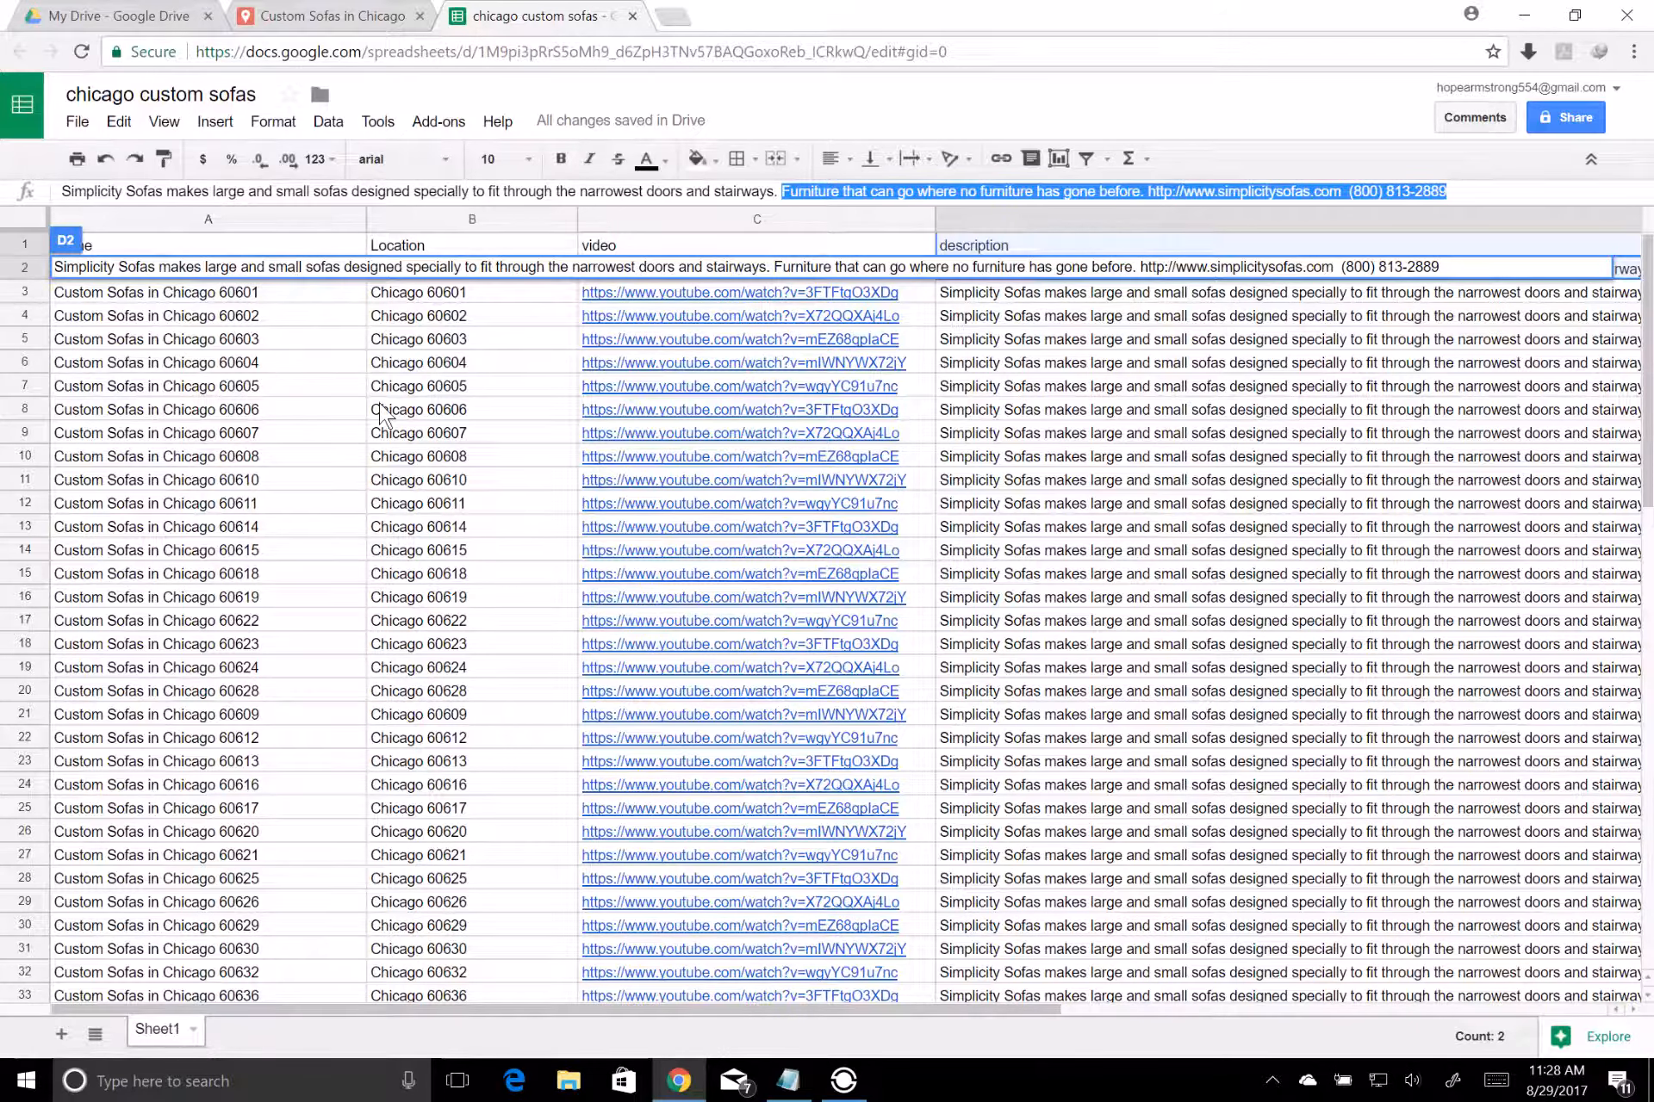
click(334, 17)
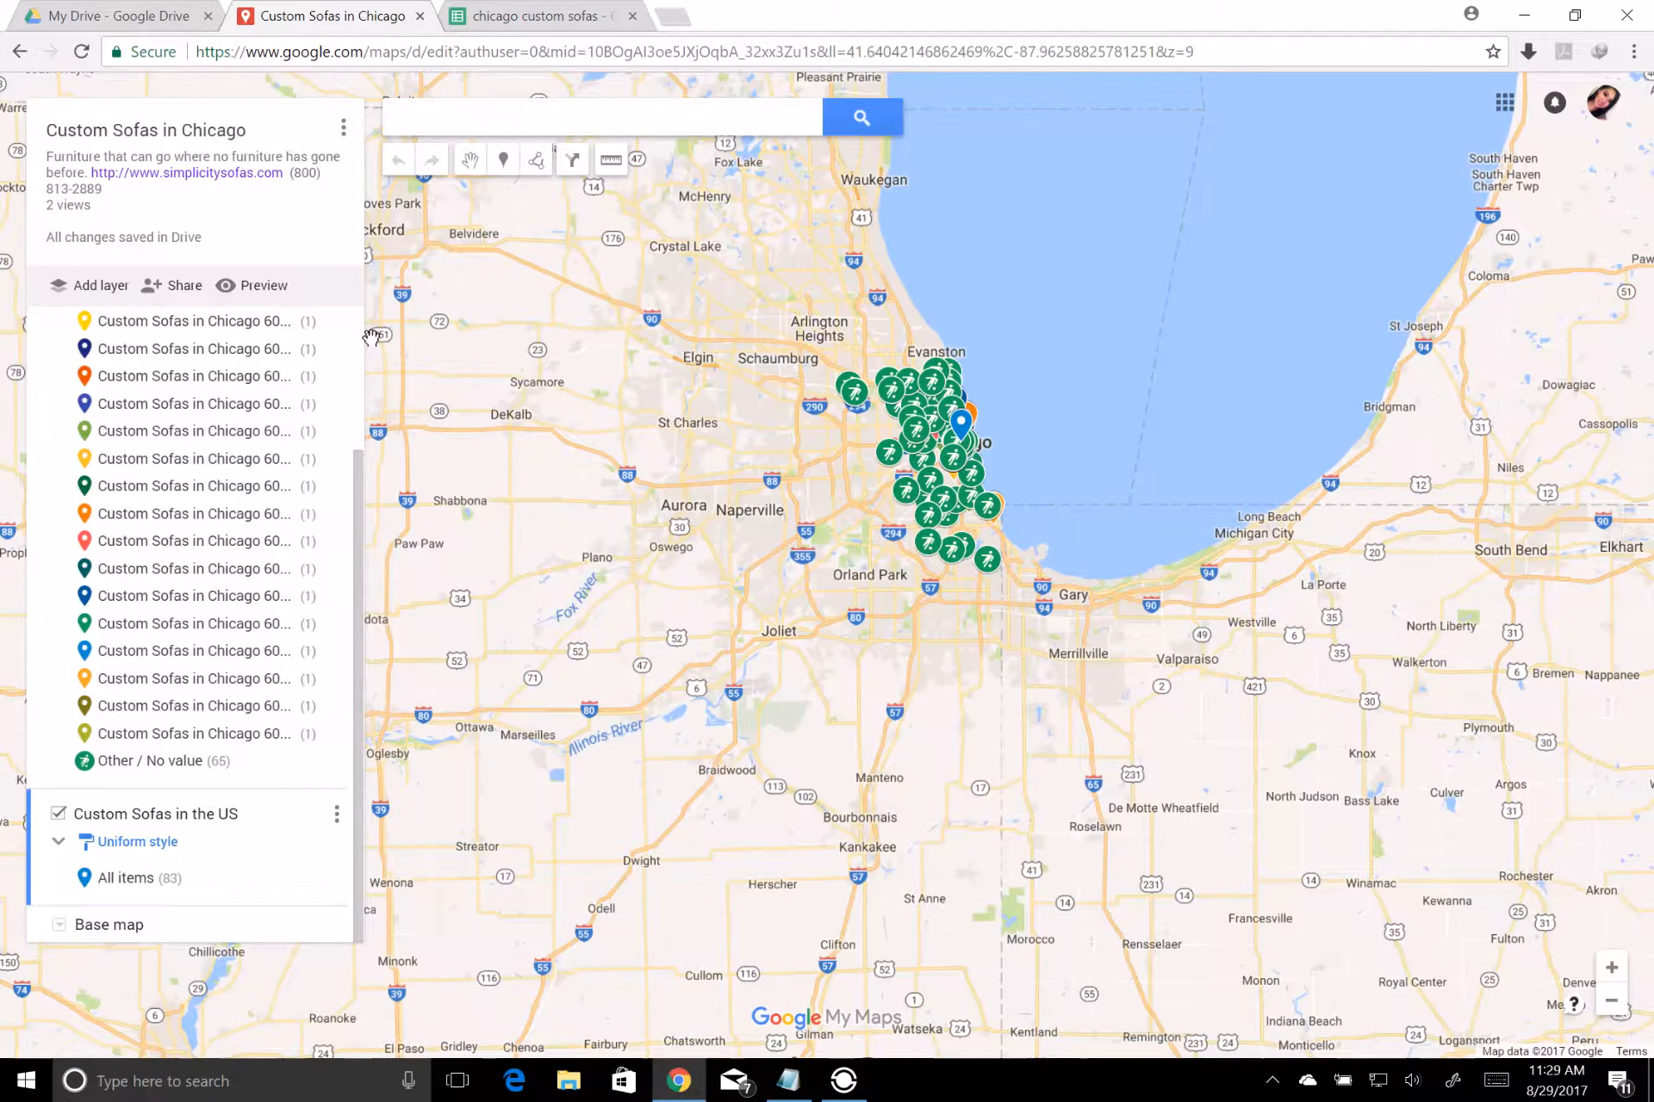
Share the map as public on the web with view access, and prevent editors from changing access and adding new people
click(185, 287)
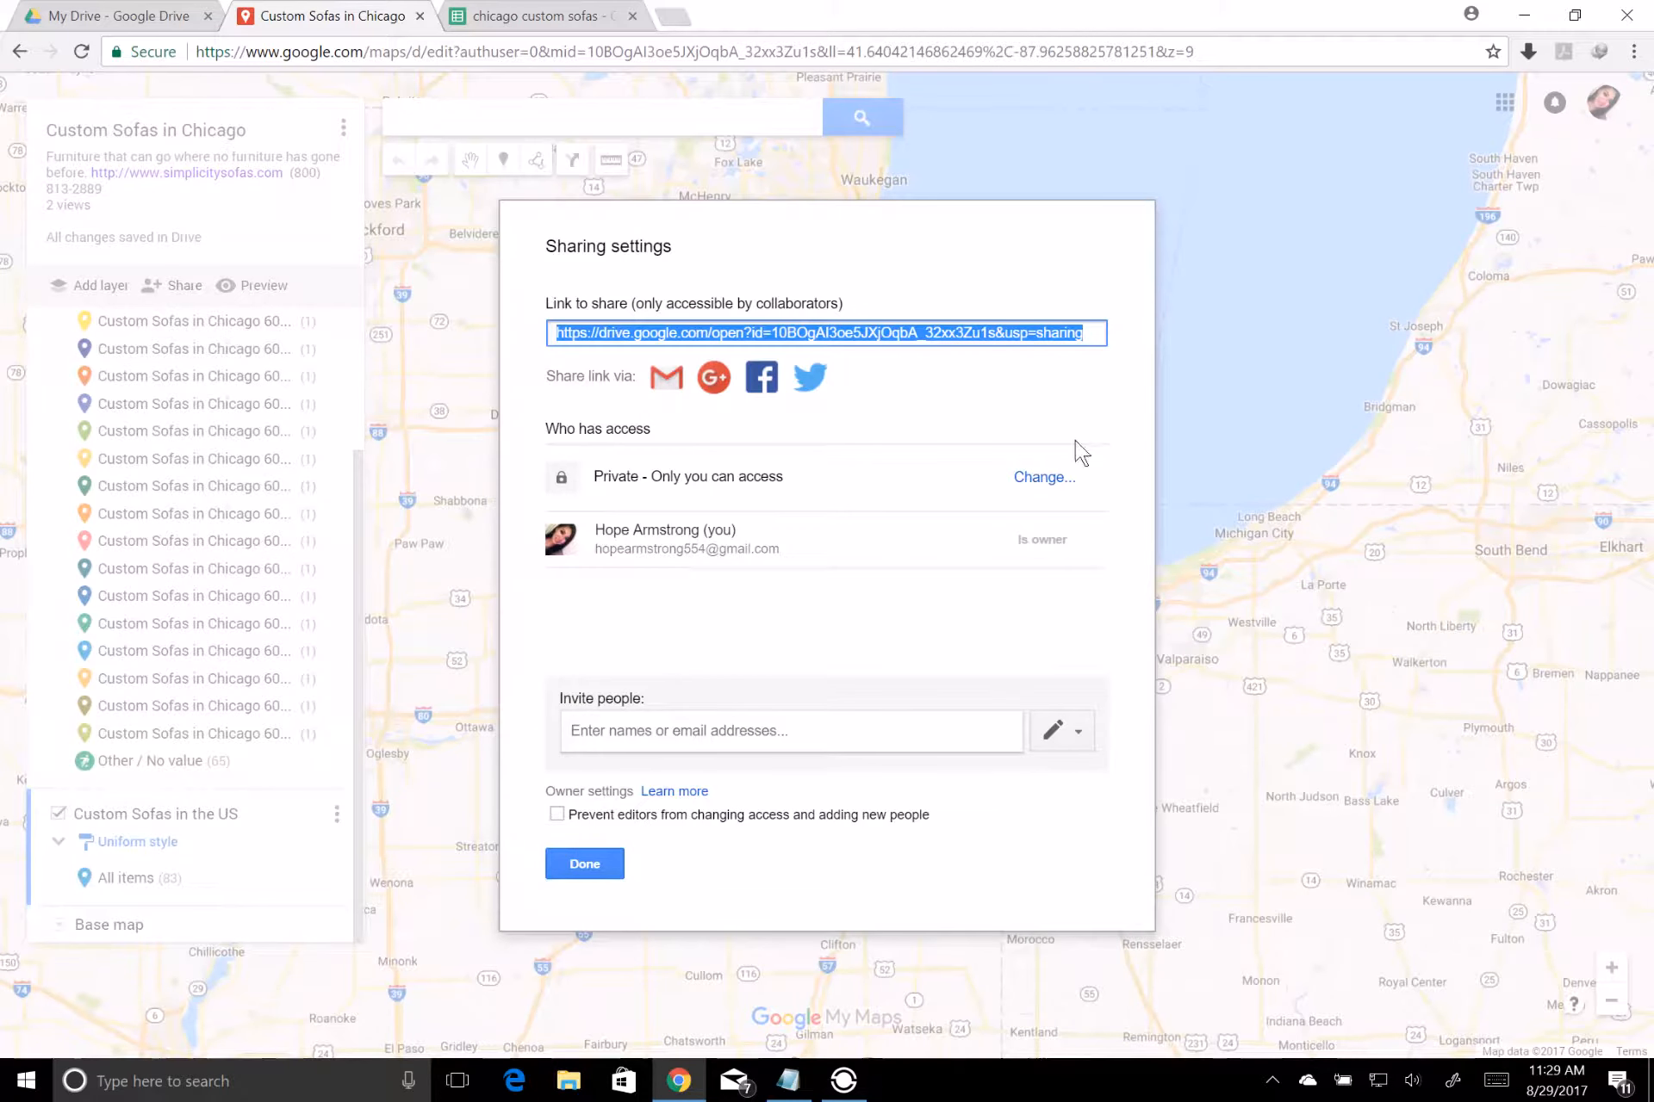
click(1040, 480)
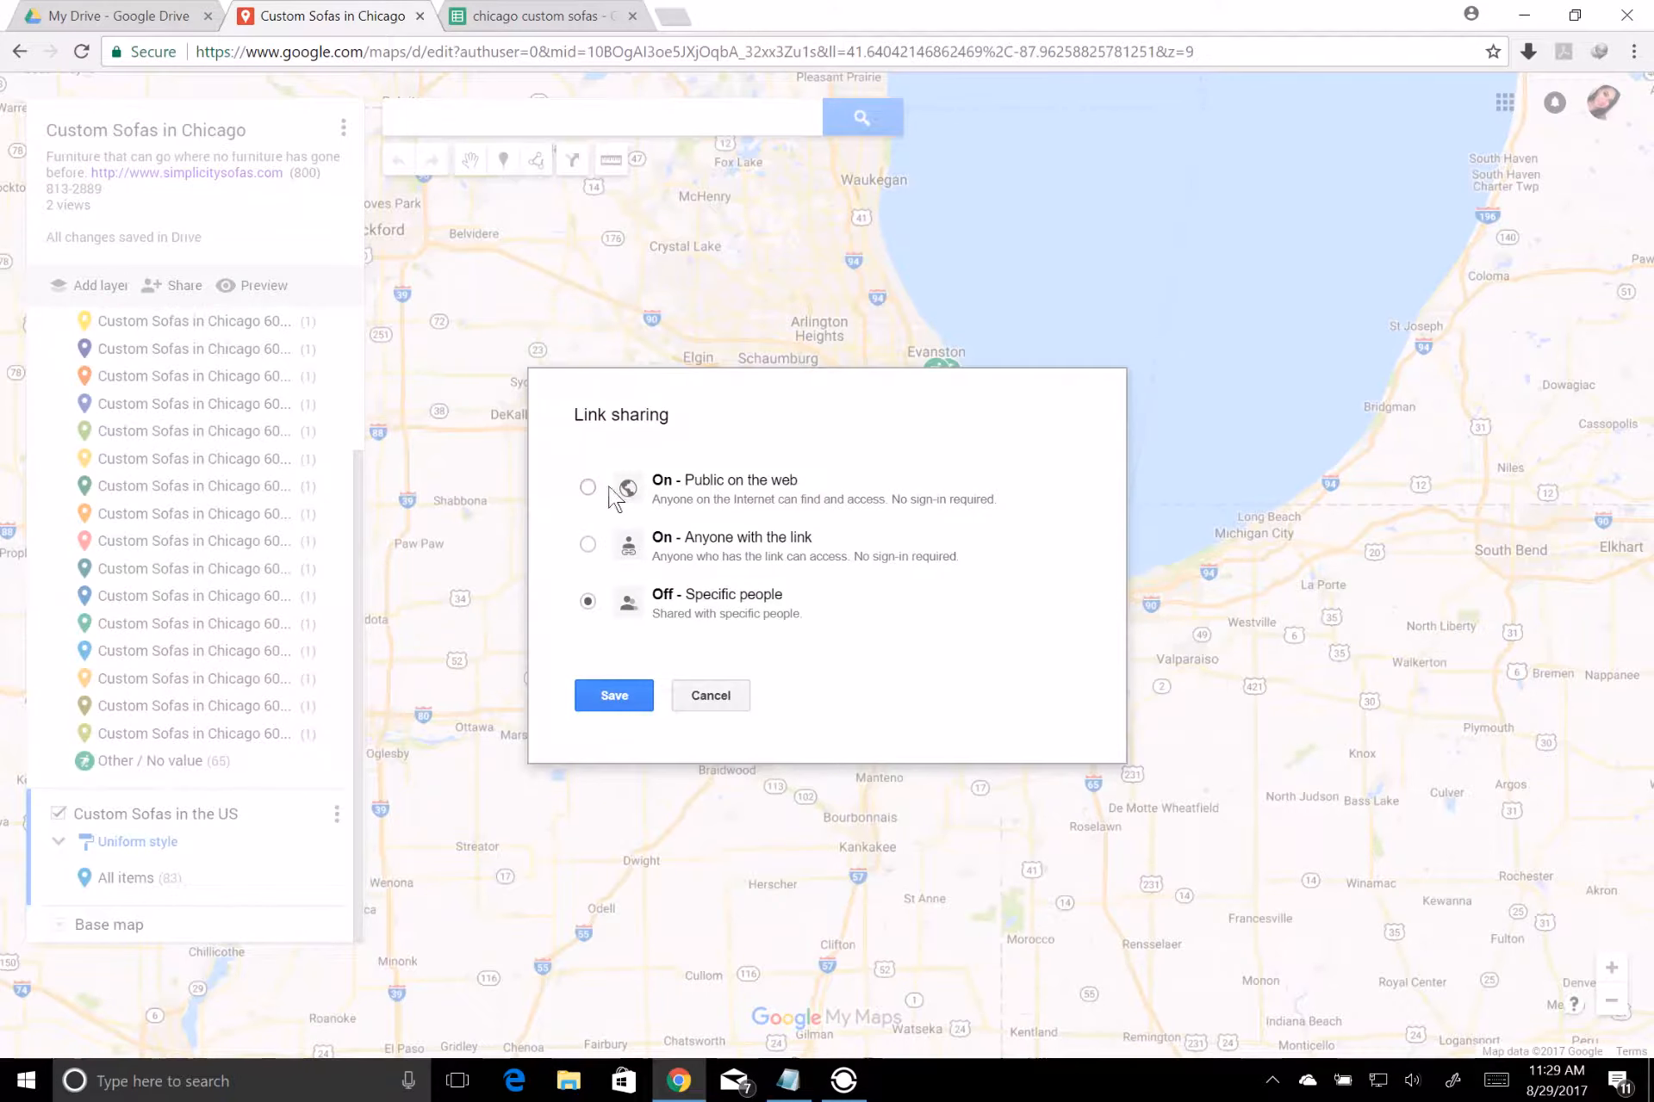
click(588, 488)
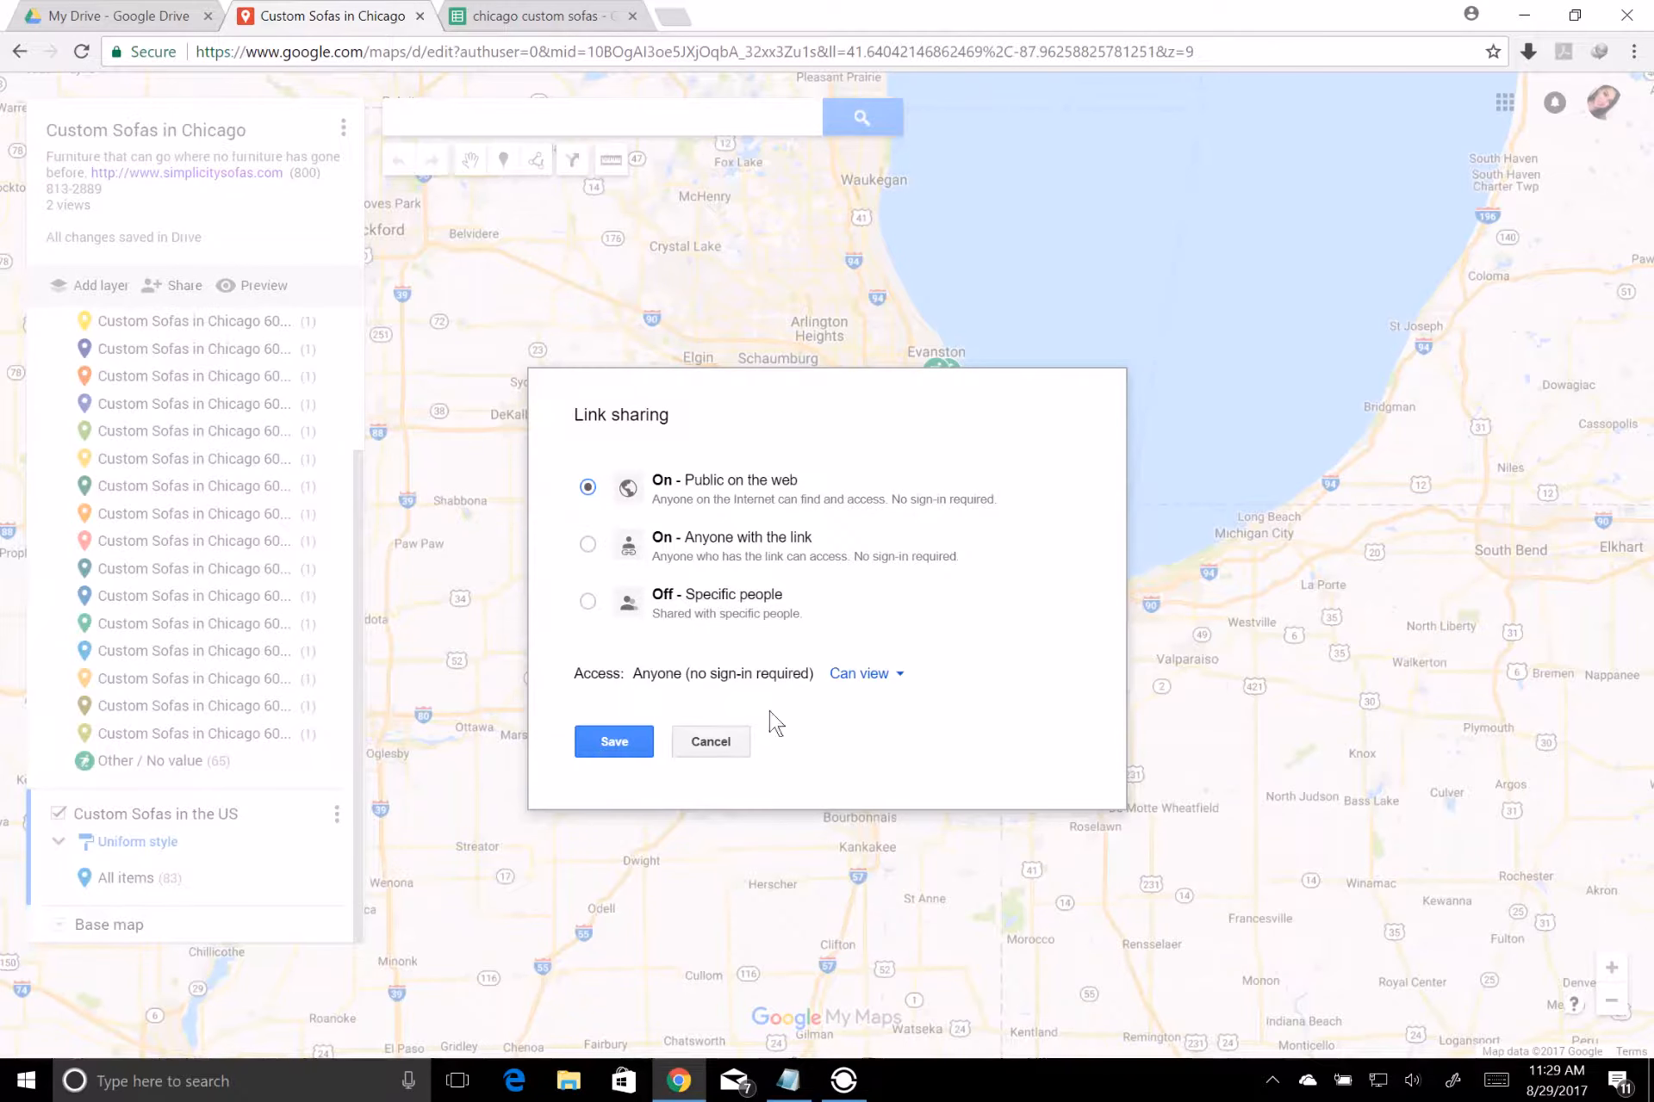
click(648, 743)
click(558, 814)
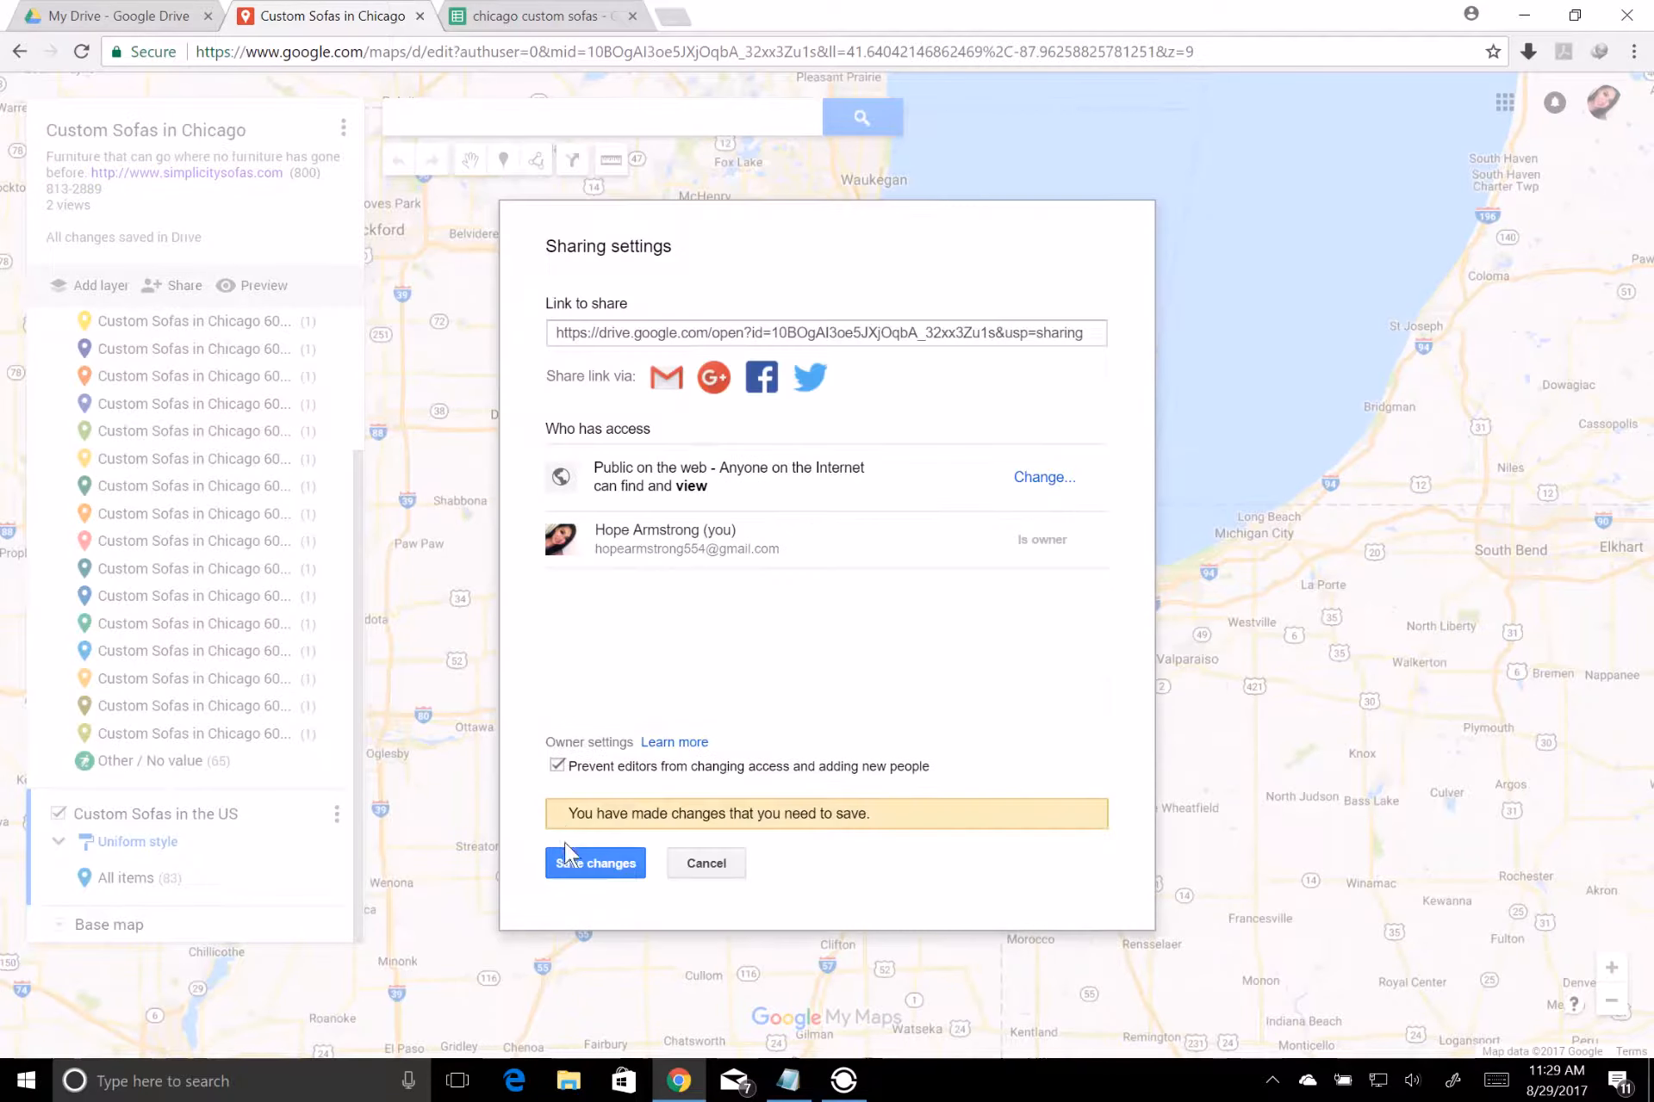
click(566, 862)
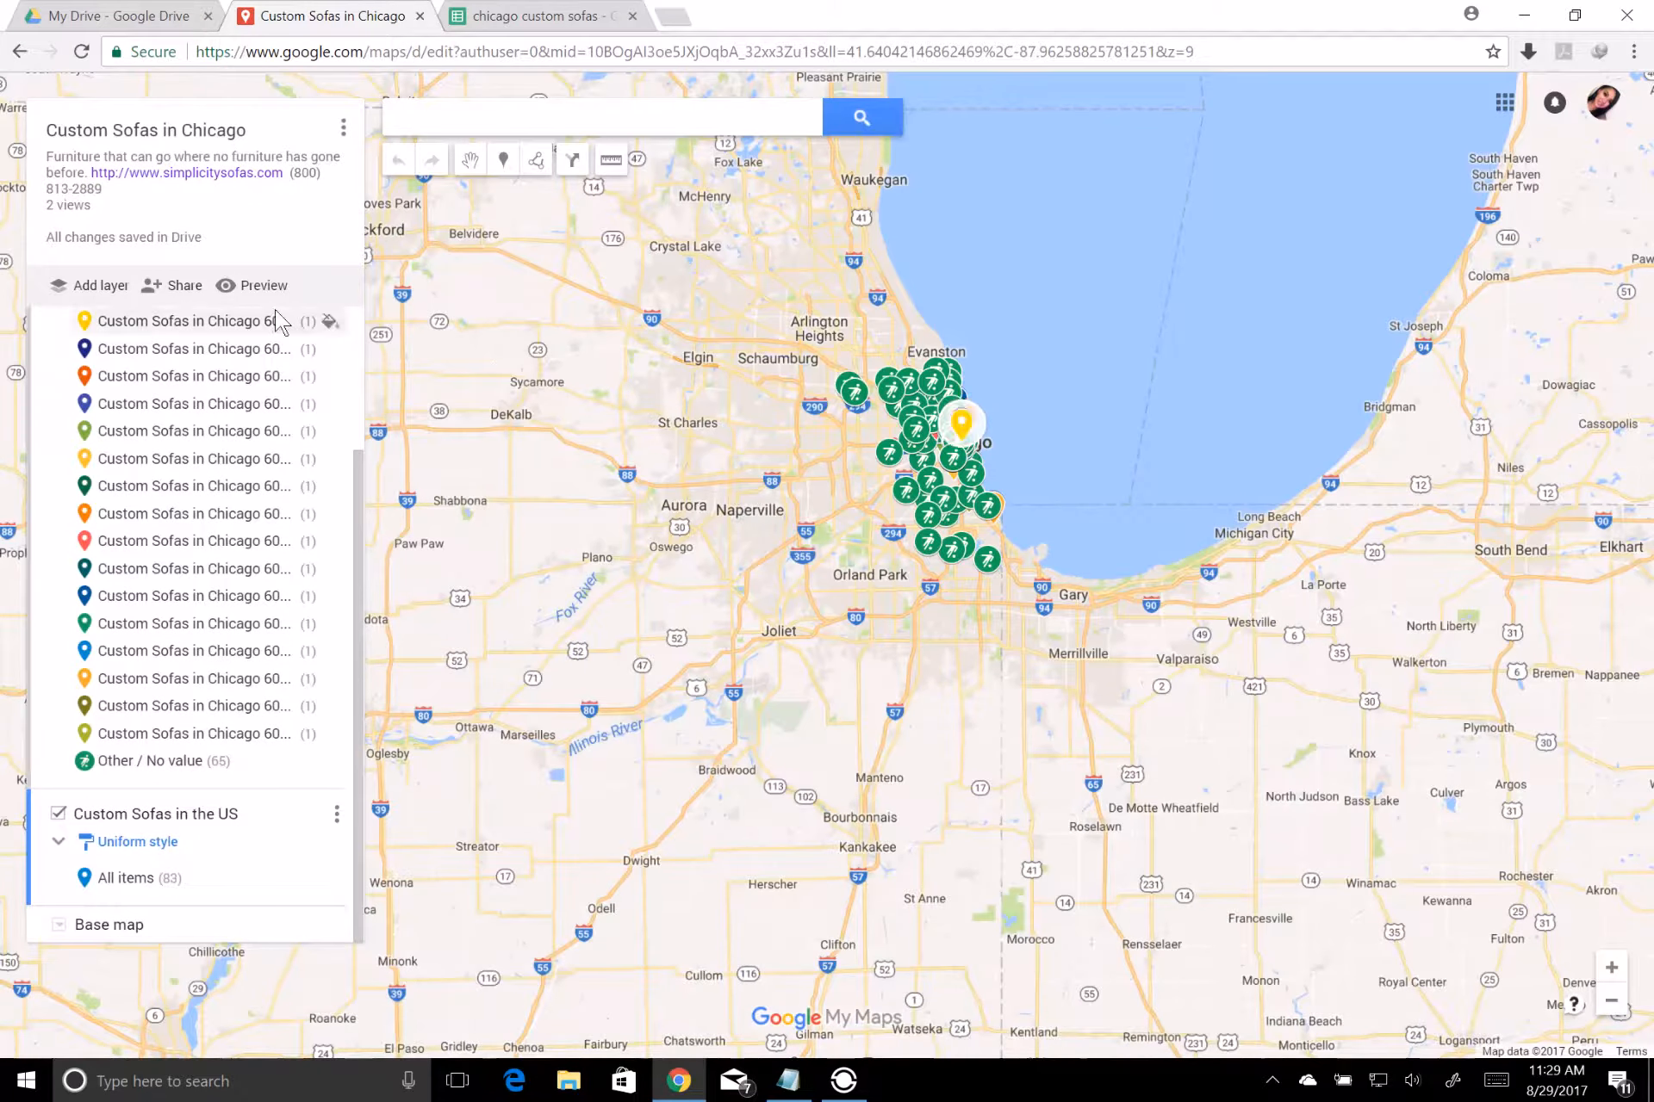
Preview the shared map and check the details of the Helena, Salt Lake City, Albuquerque, Springfield, Chicago 60701 and Philadelphia placemarks
click(257, 284)
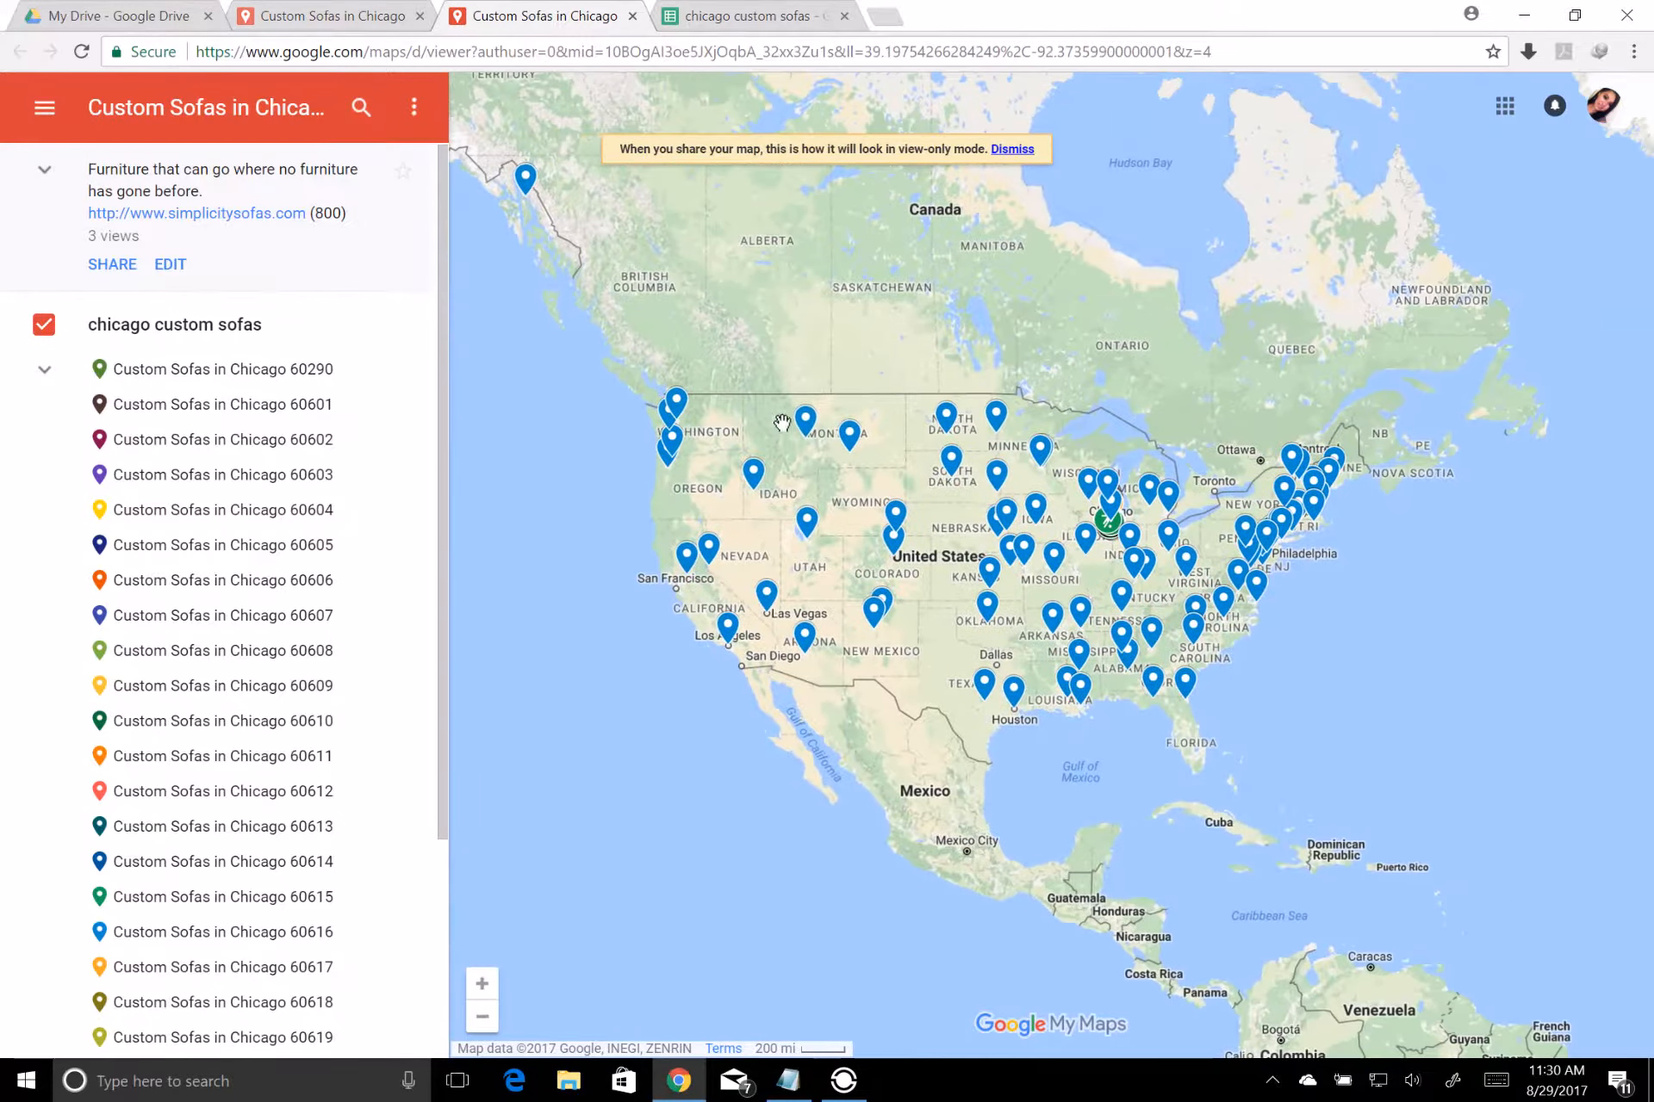
click(807, 427)
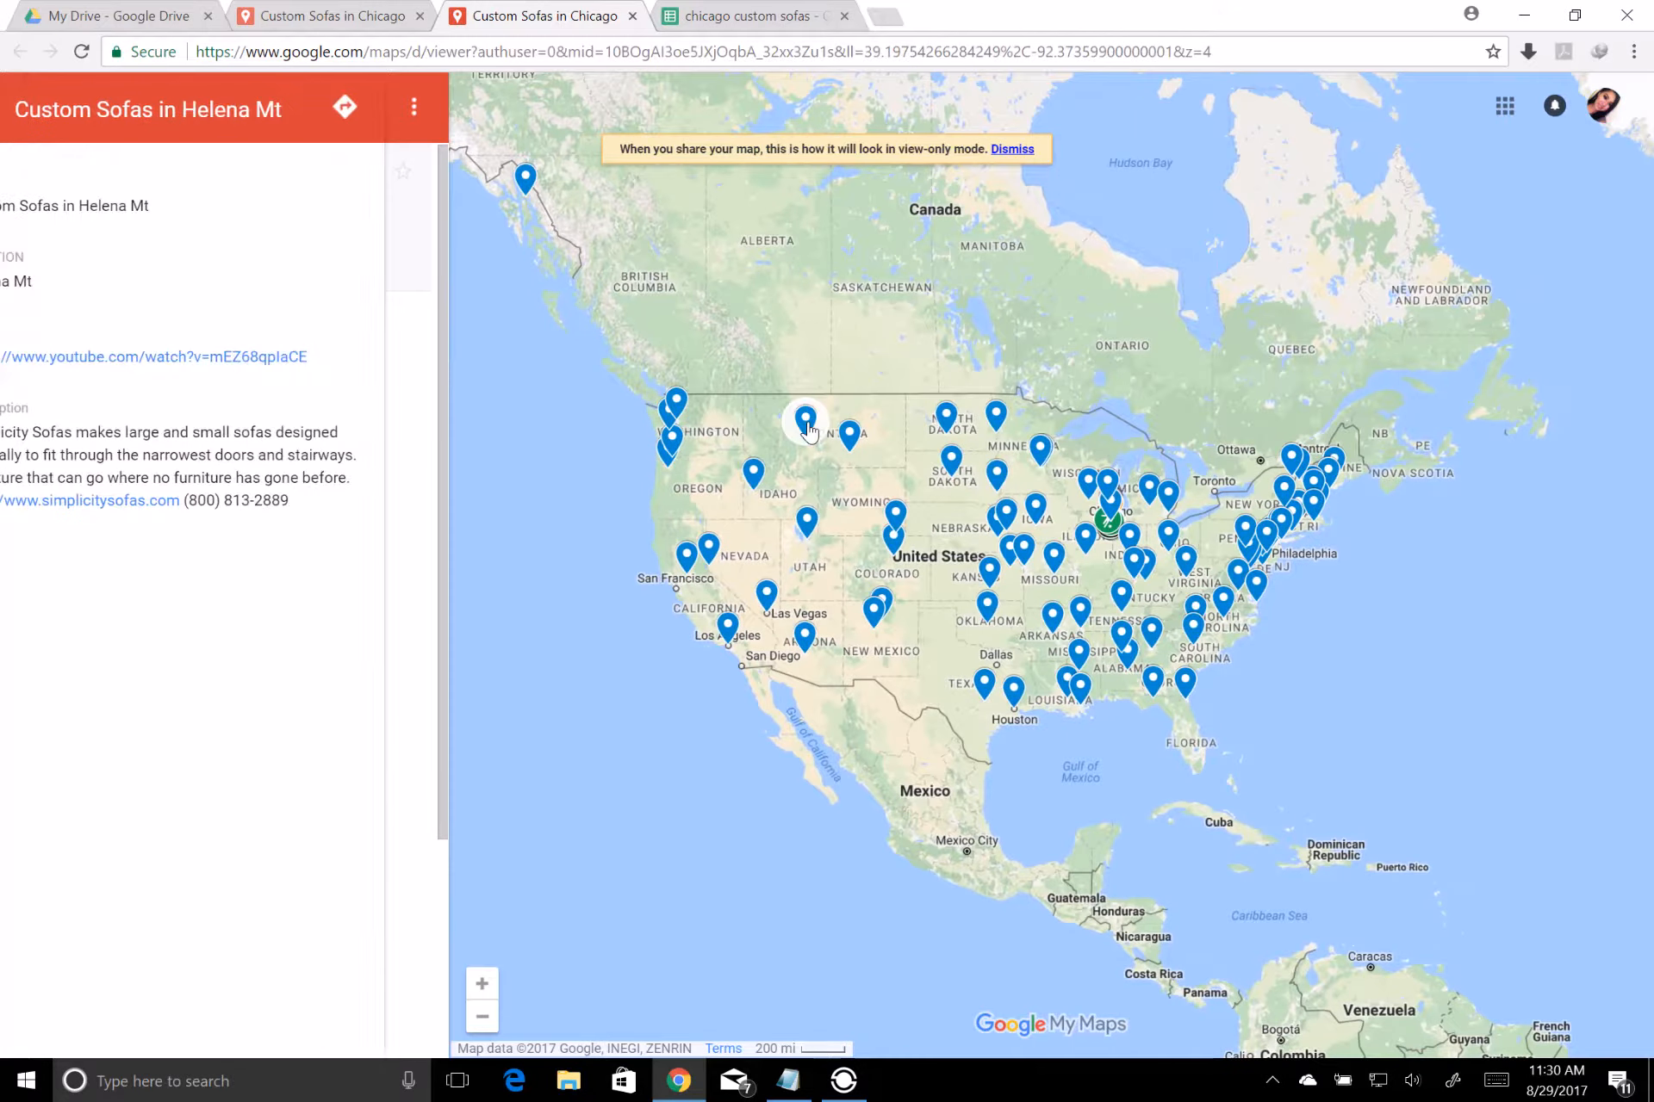
click(807, 519)
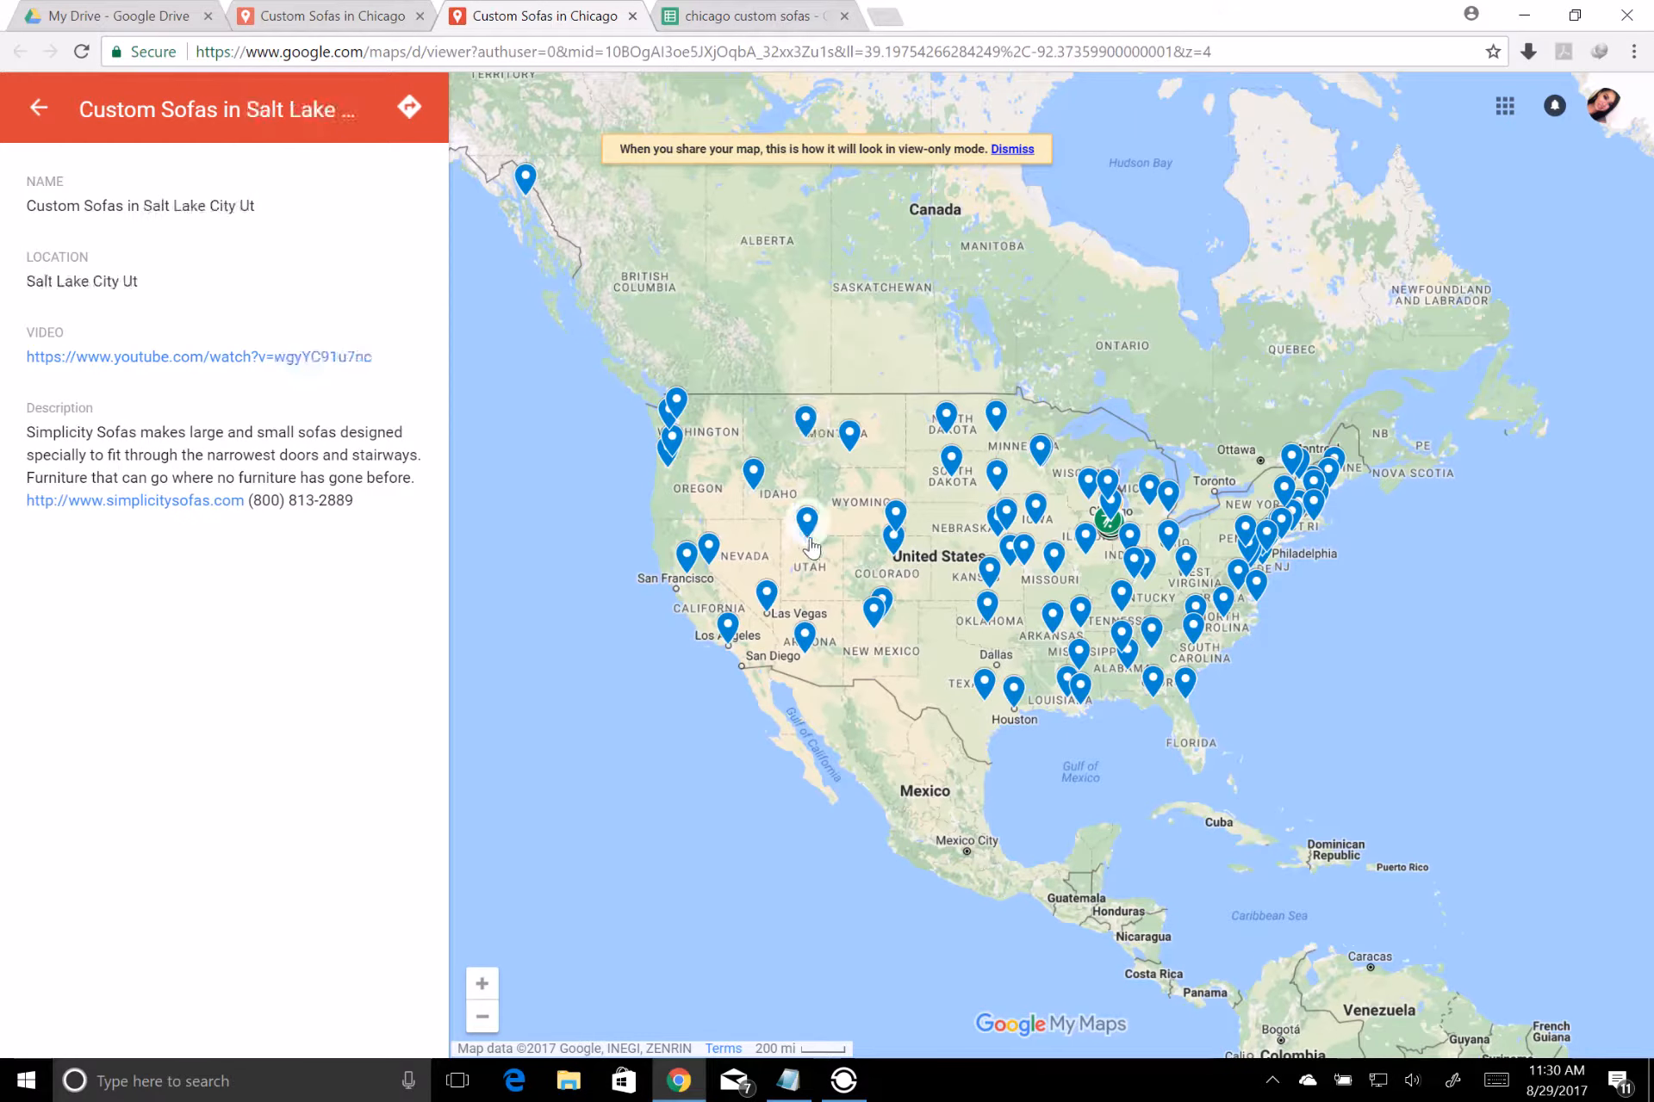
click(872, 614)
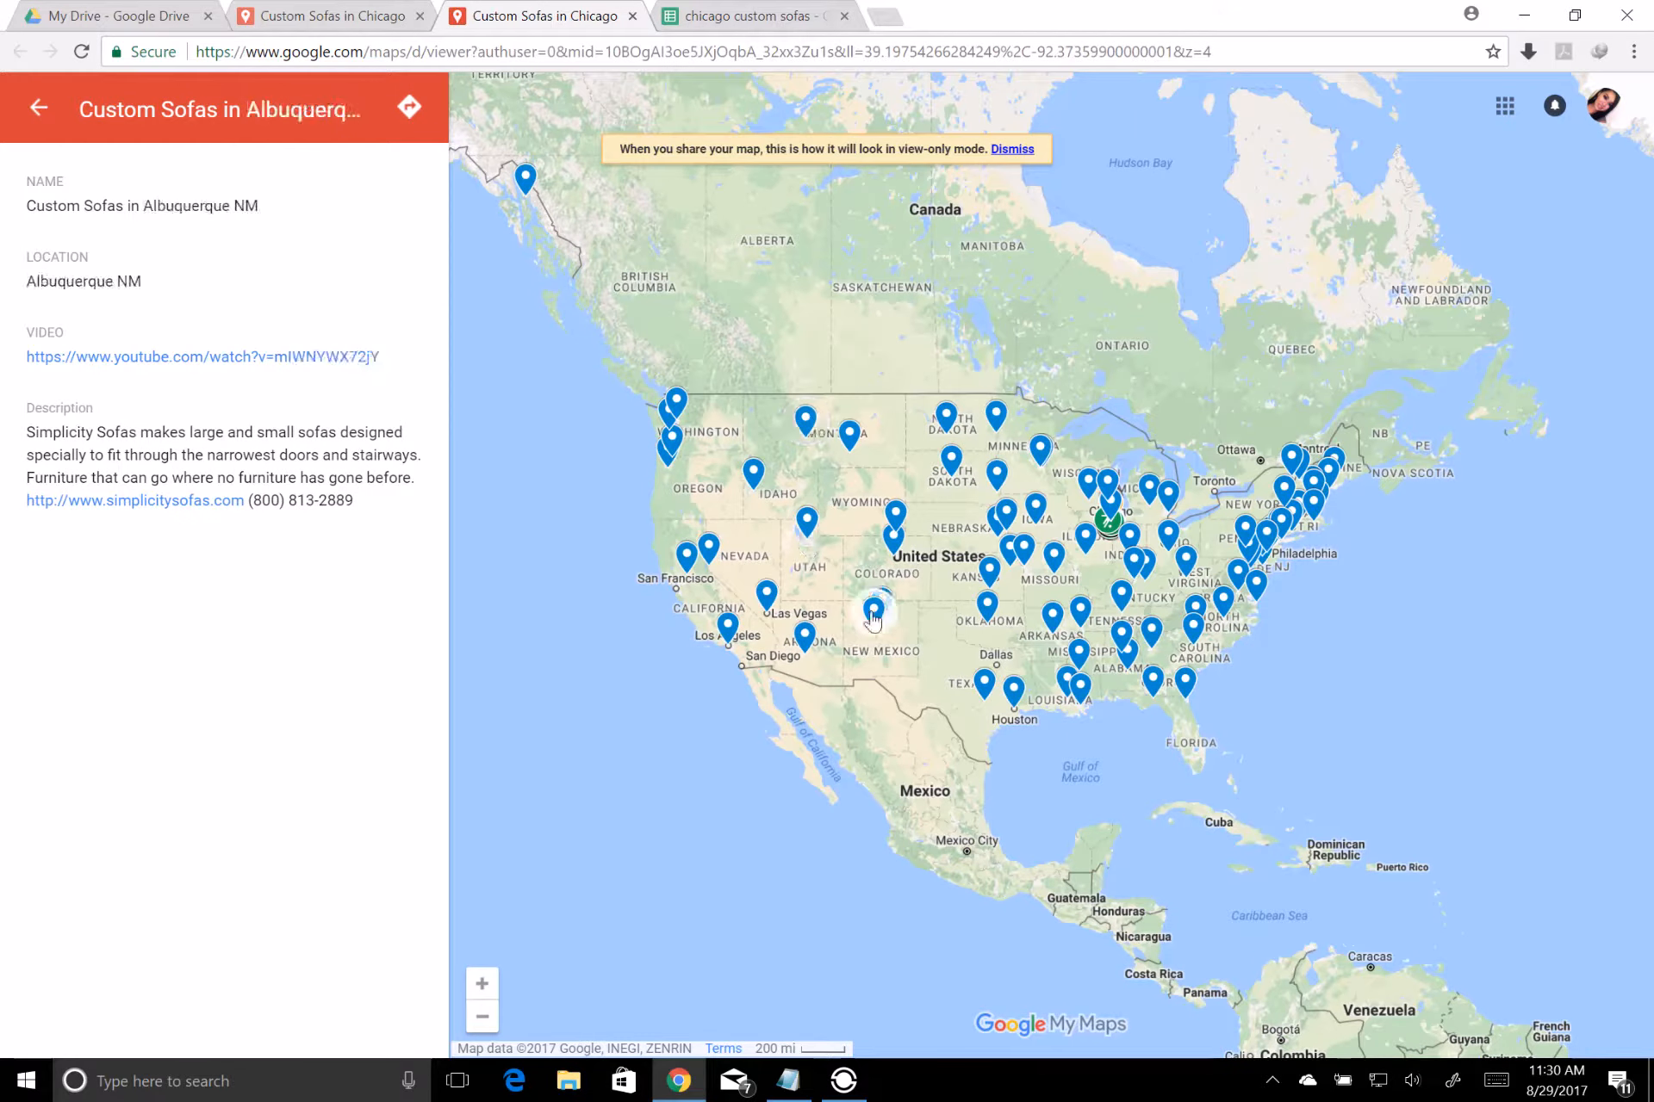
click(1103, 534)
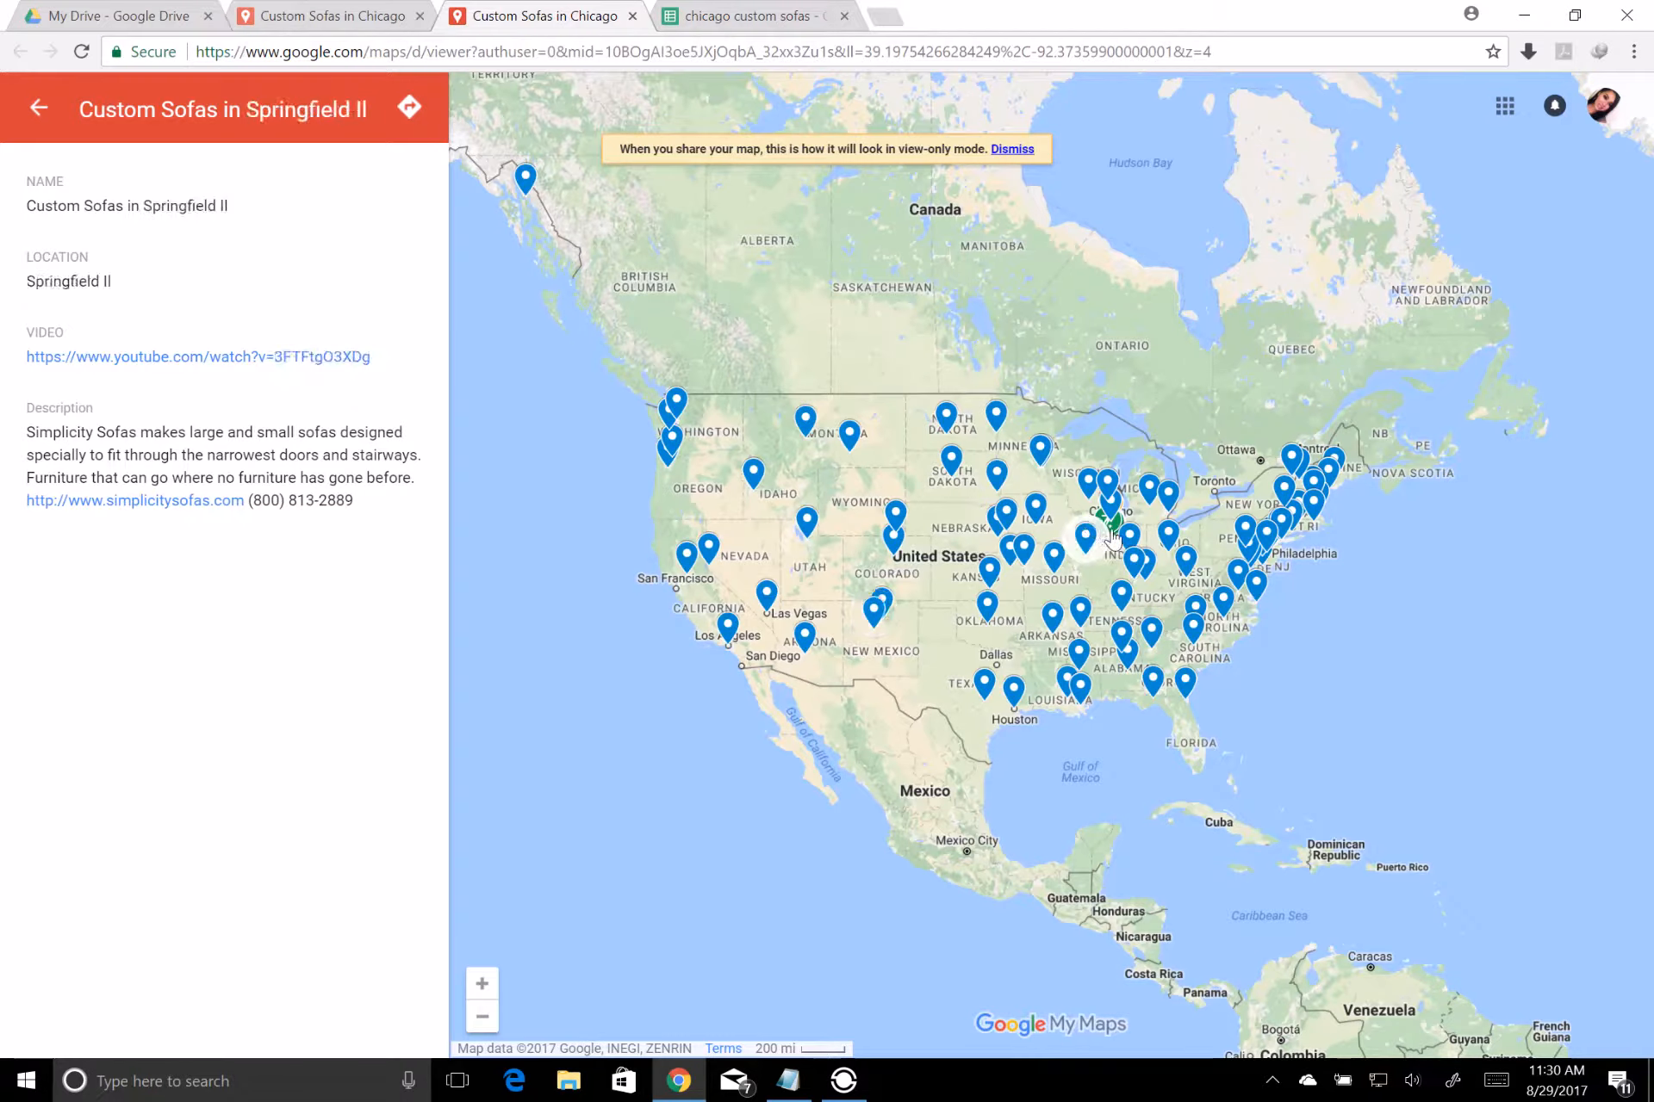
click(1110, 532)
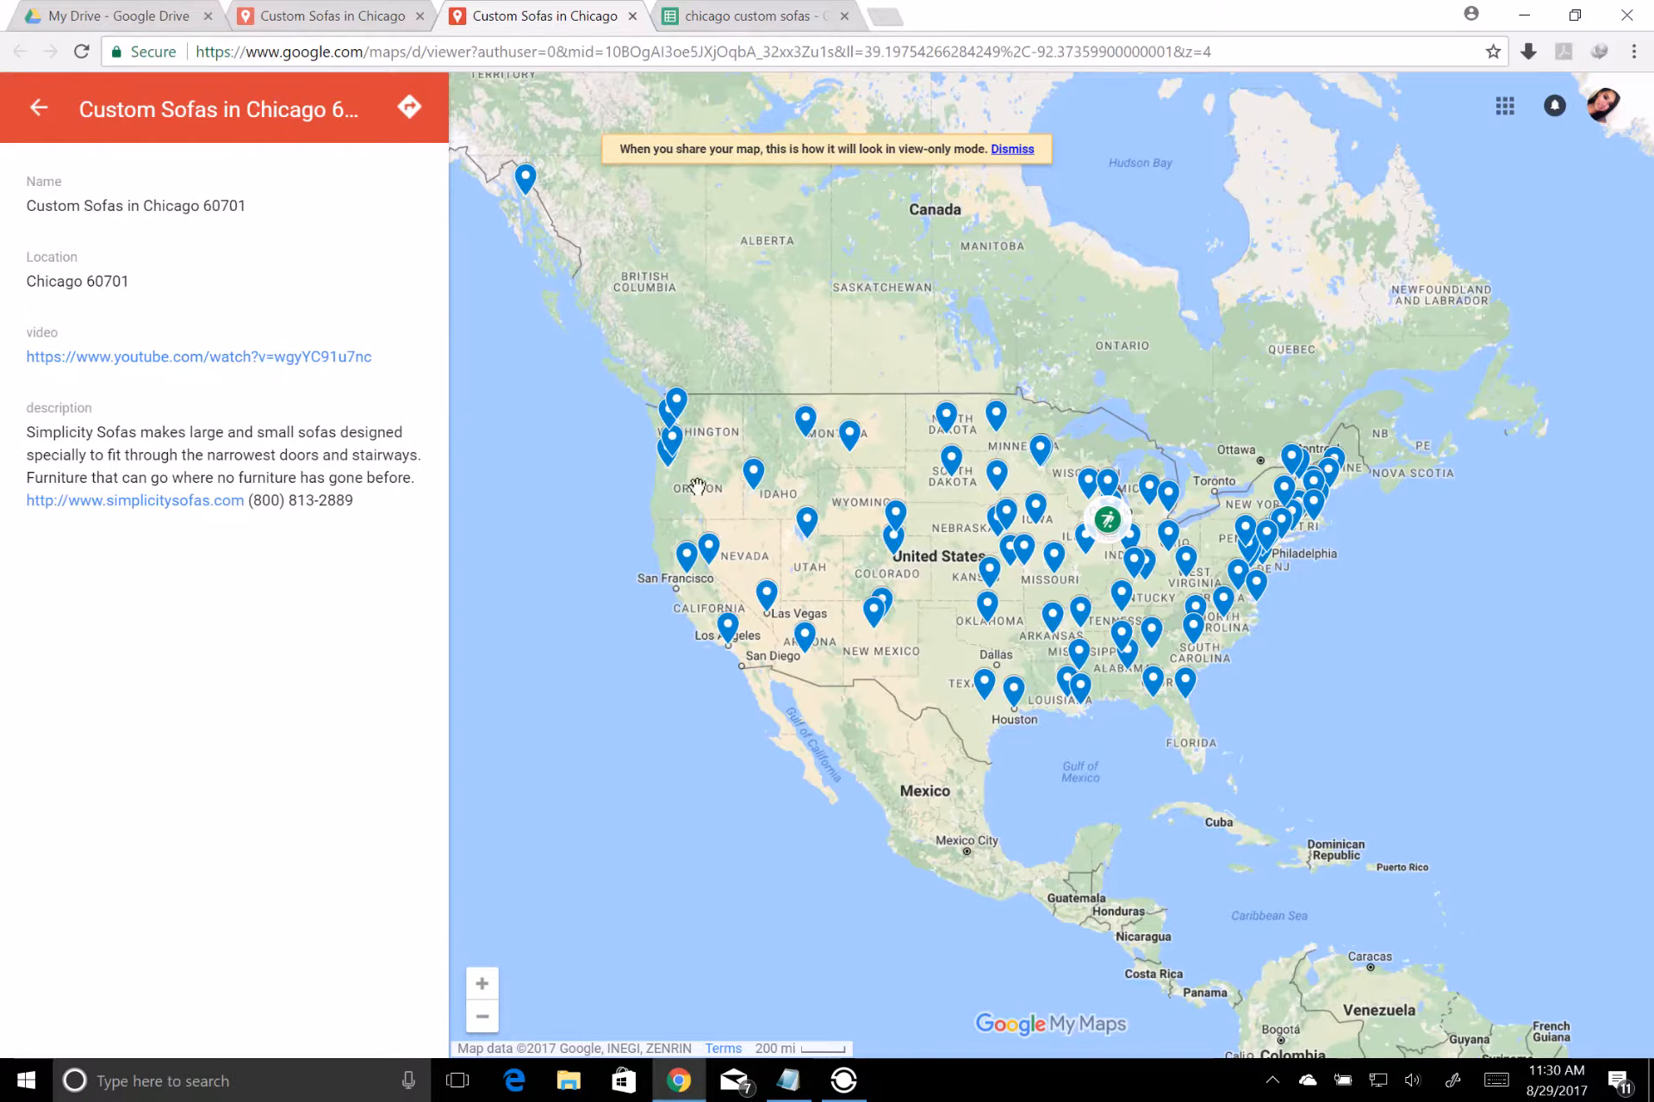
click(1265, 537)
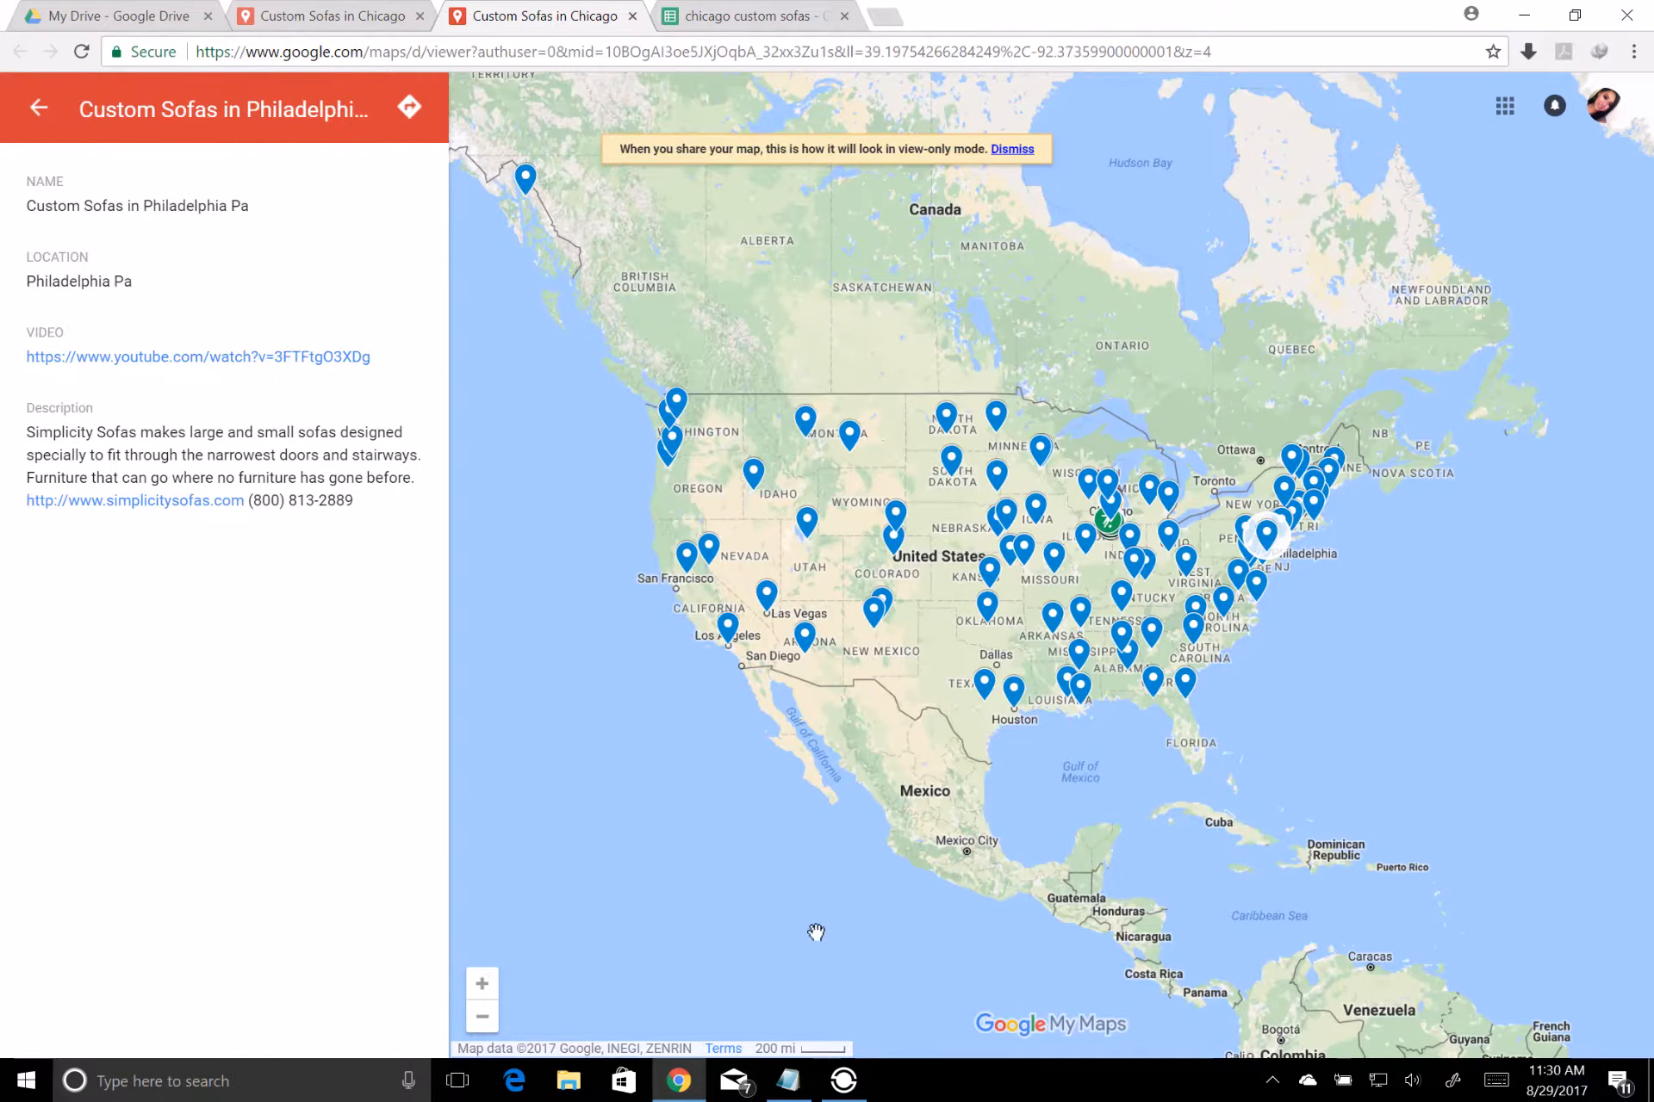
click(843, 1080)
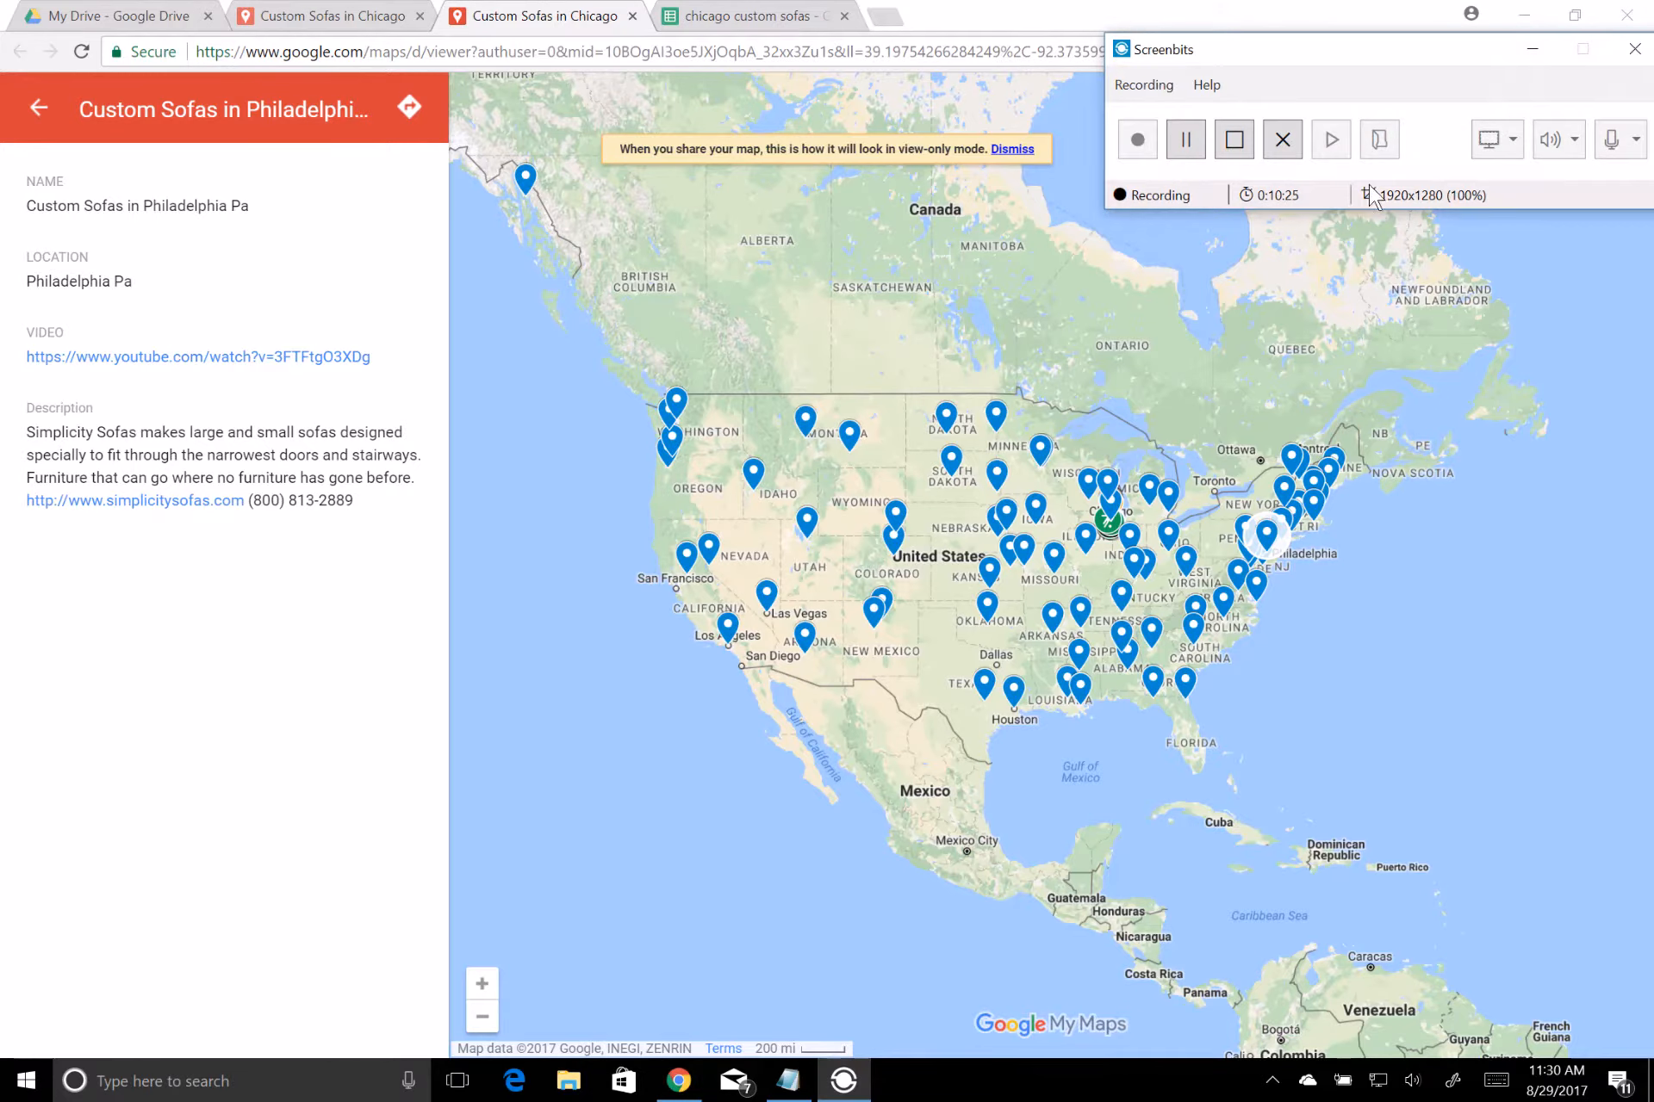
click(1247, 151)
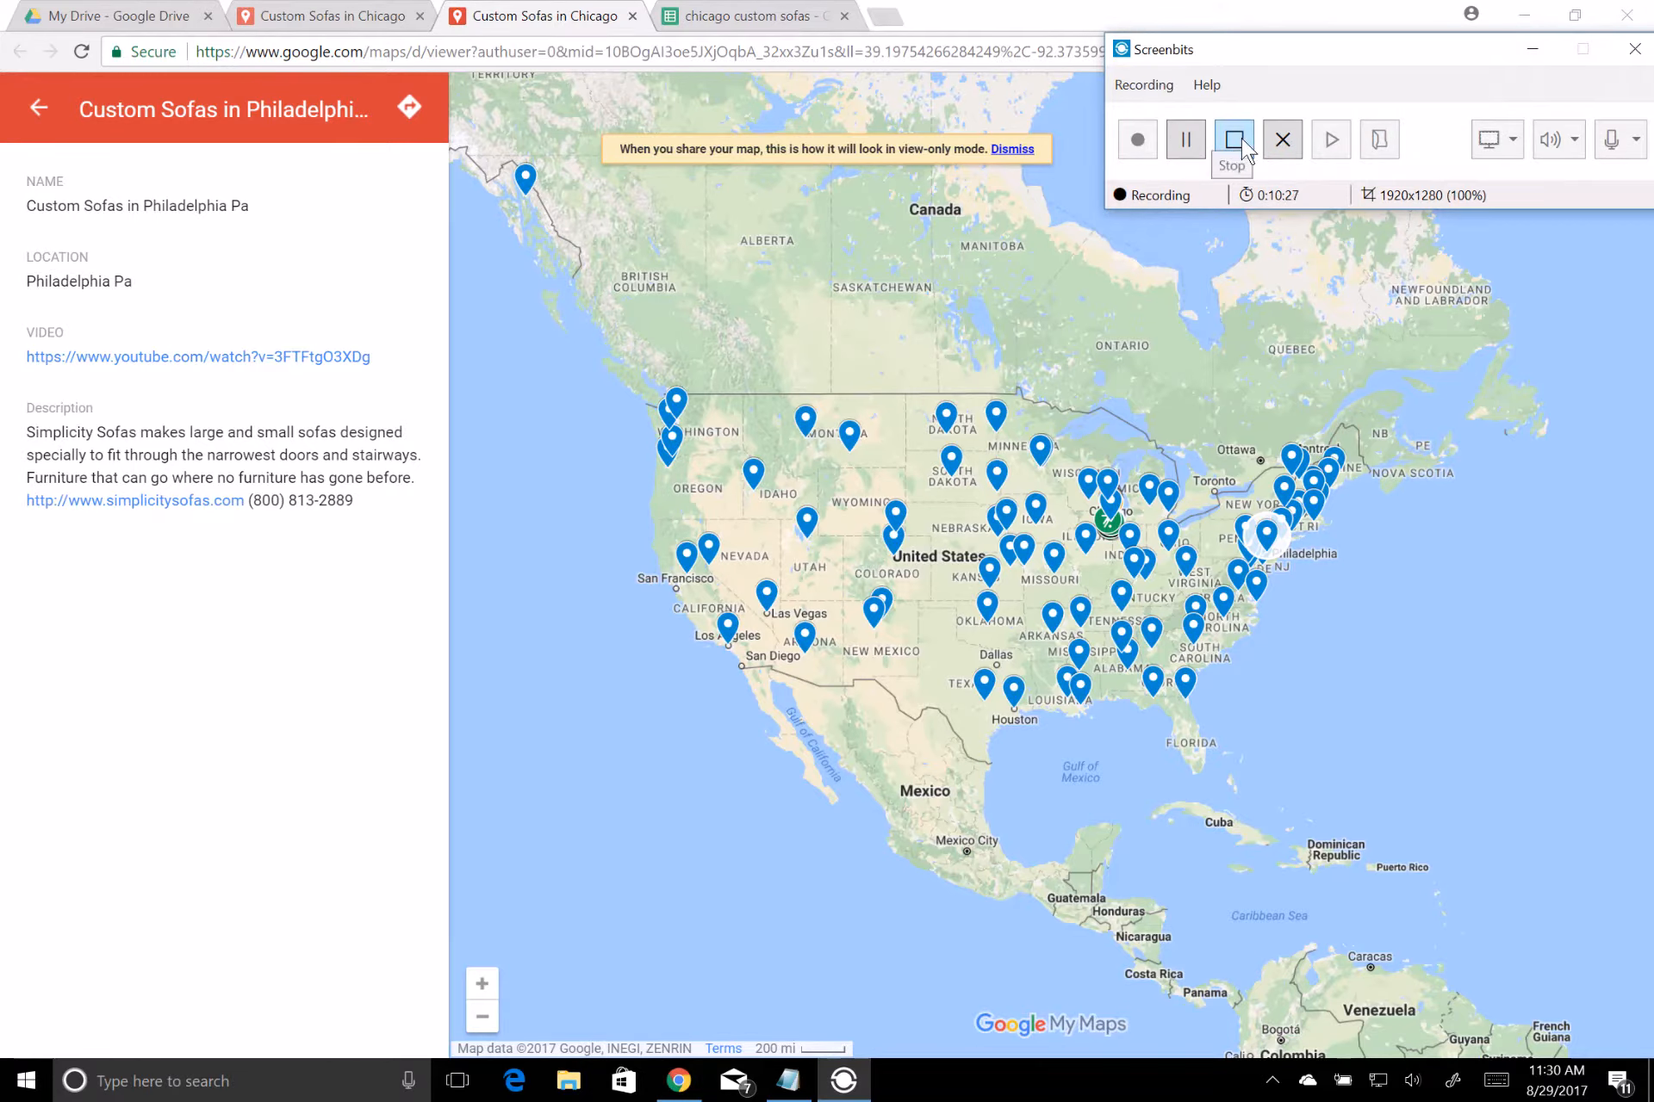